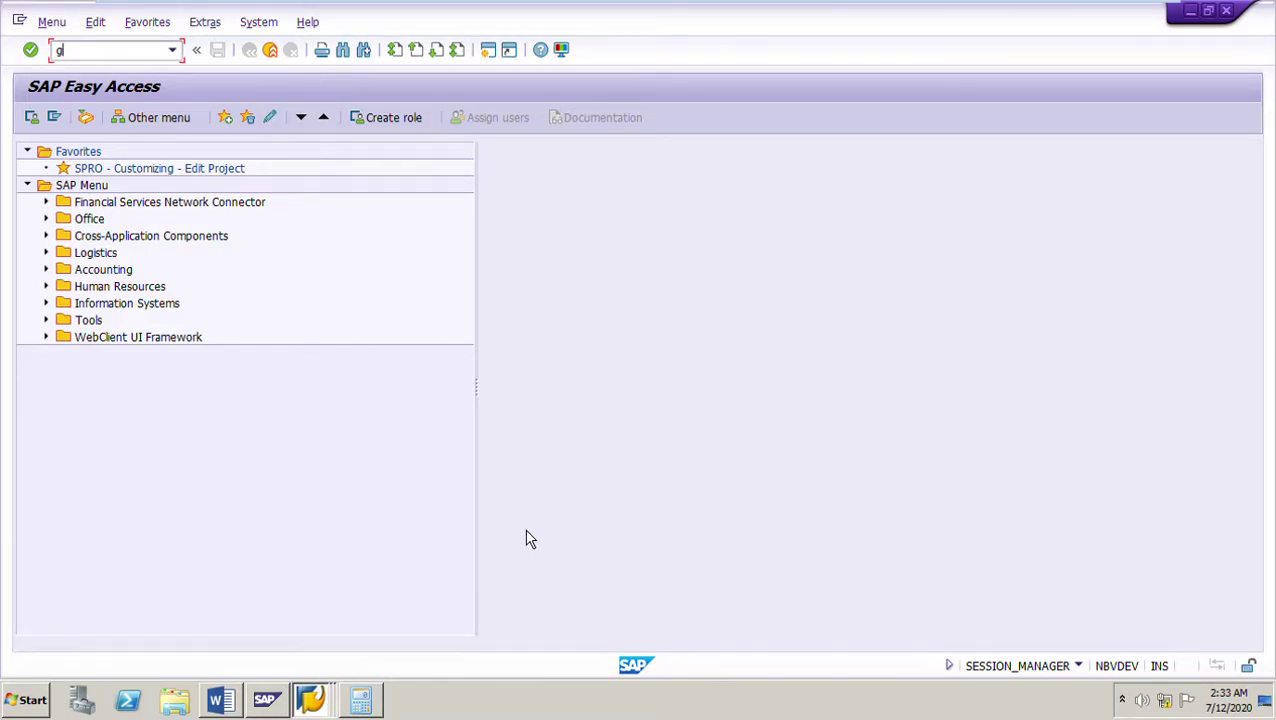
- Switch to the Word document on variances and blocking reasons and review its title and the Section A topic list
left_click(238, 706)
scroll(822, 505, "down", 2)
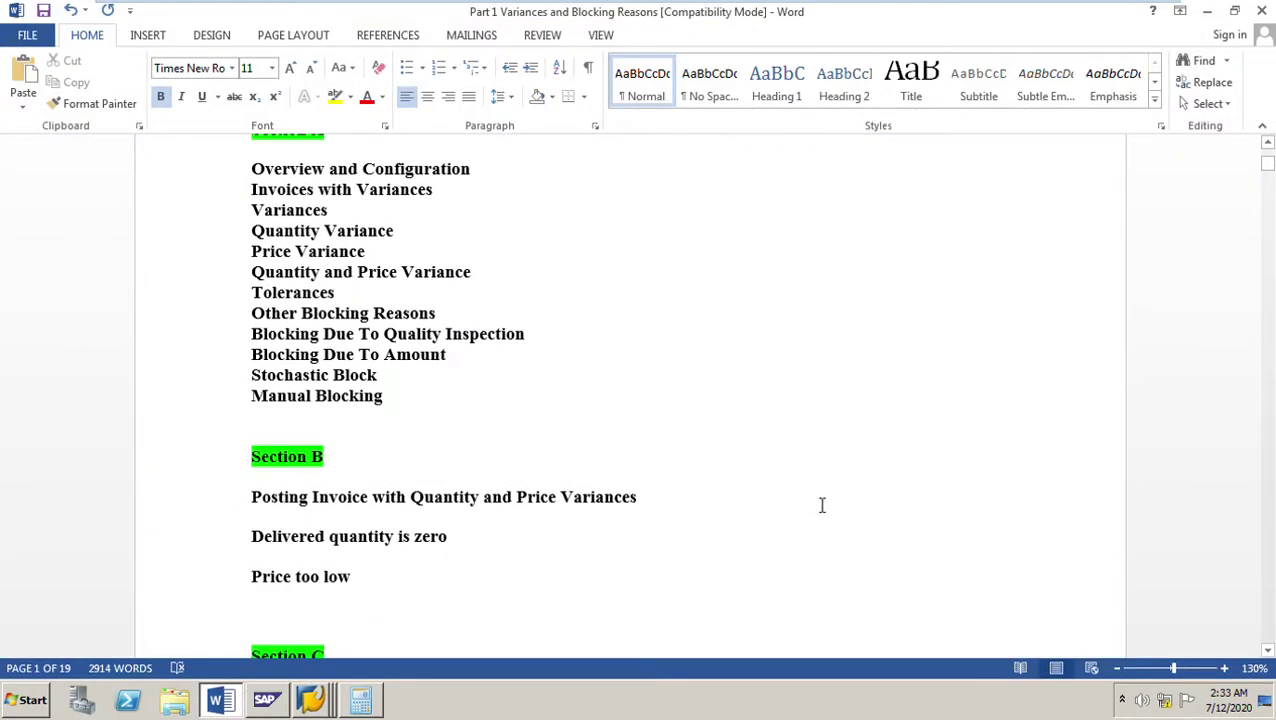
scroll(822, 505, "up", 1)
scroll(820, 507, "down", 1)
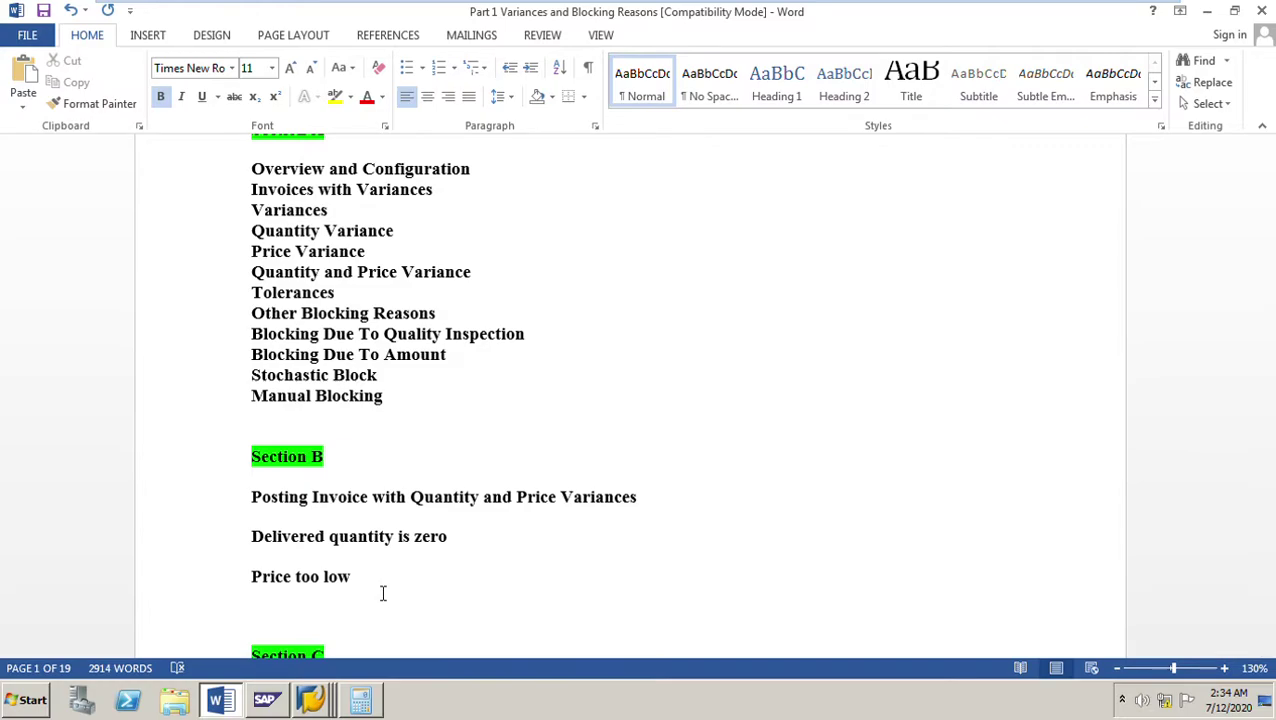
scroll(382, 593, "up", 1)
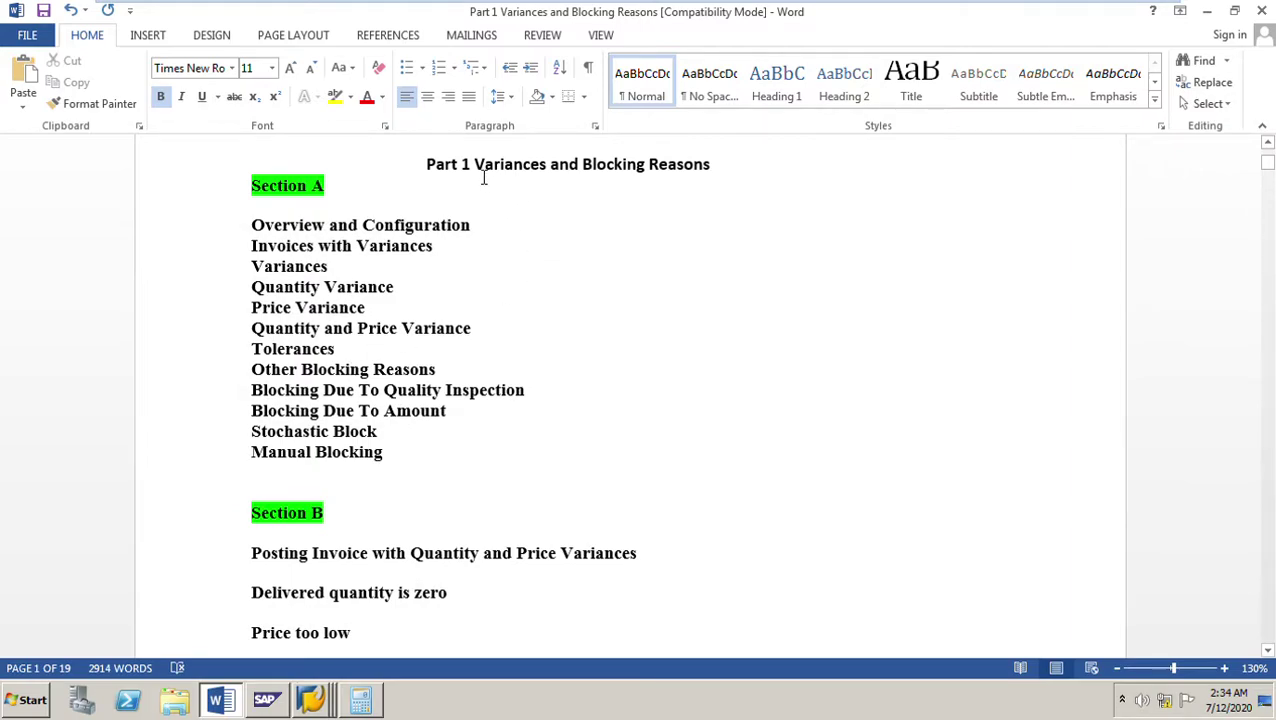
left_click_drag(429, 174, 737, 182)
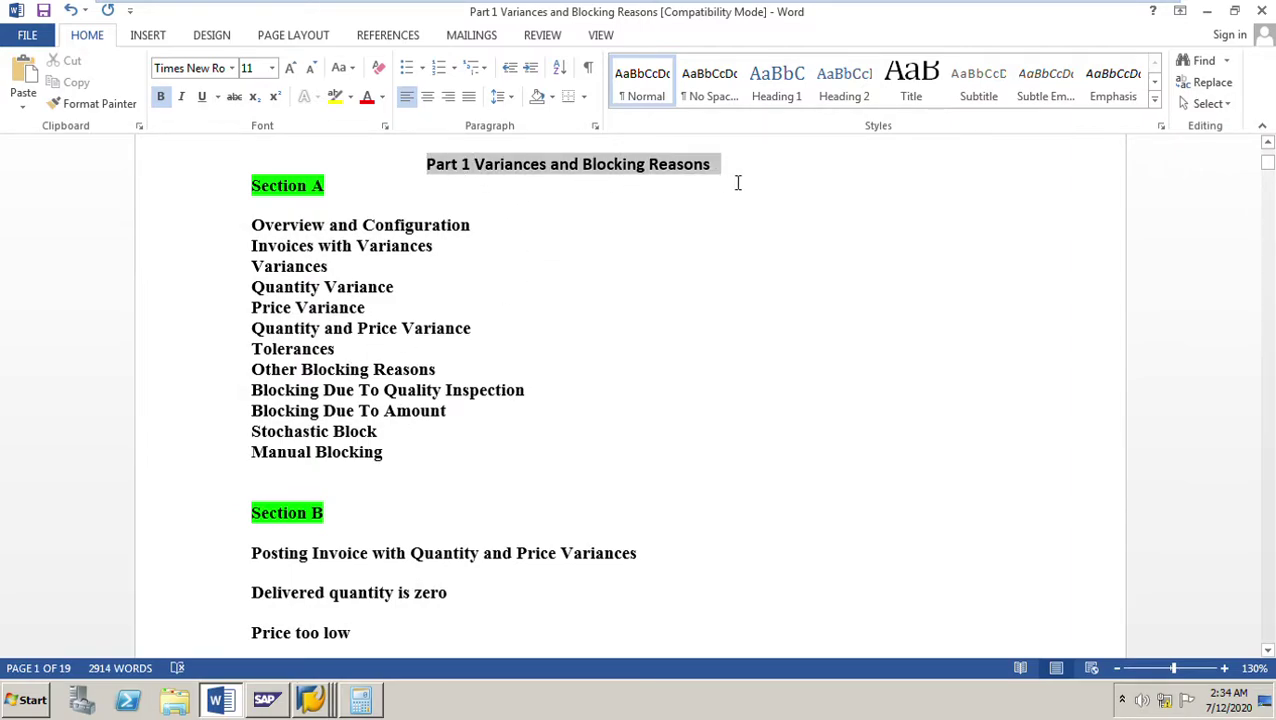
left_click(710, 80)
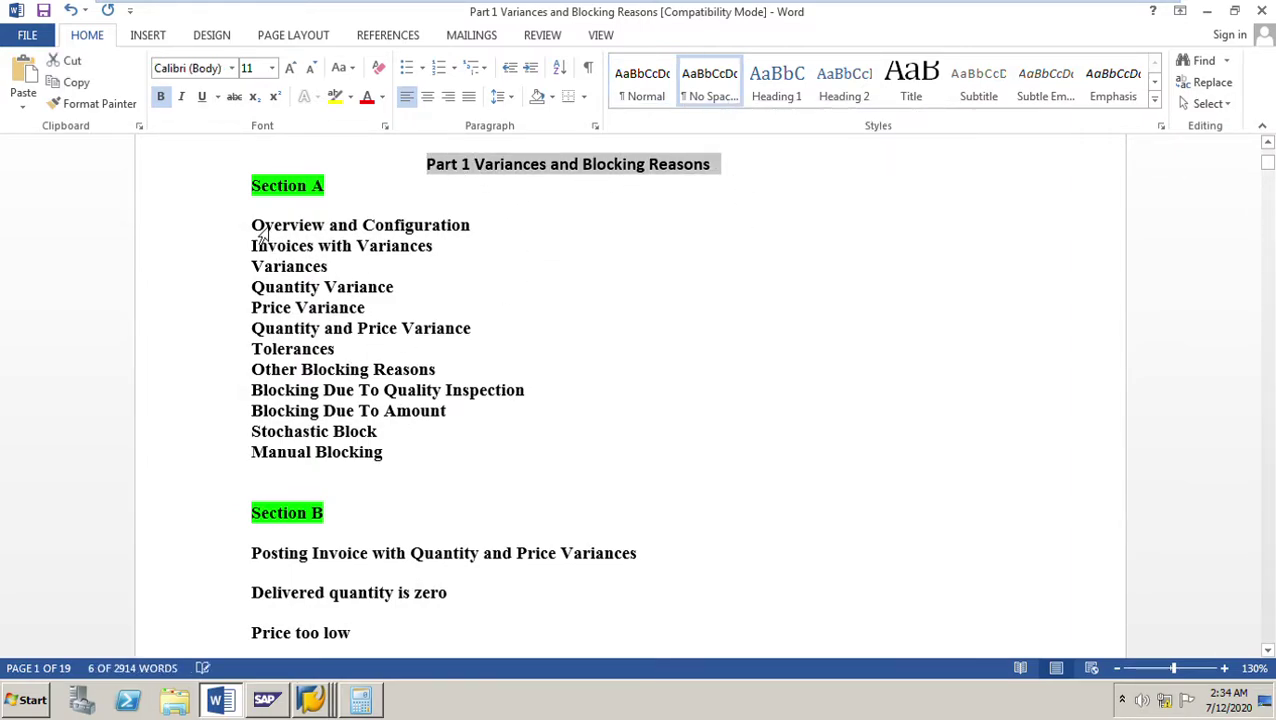
left_click_drag(252, 228, 502, 245)
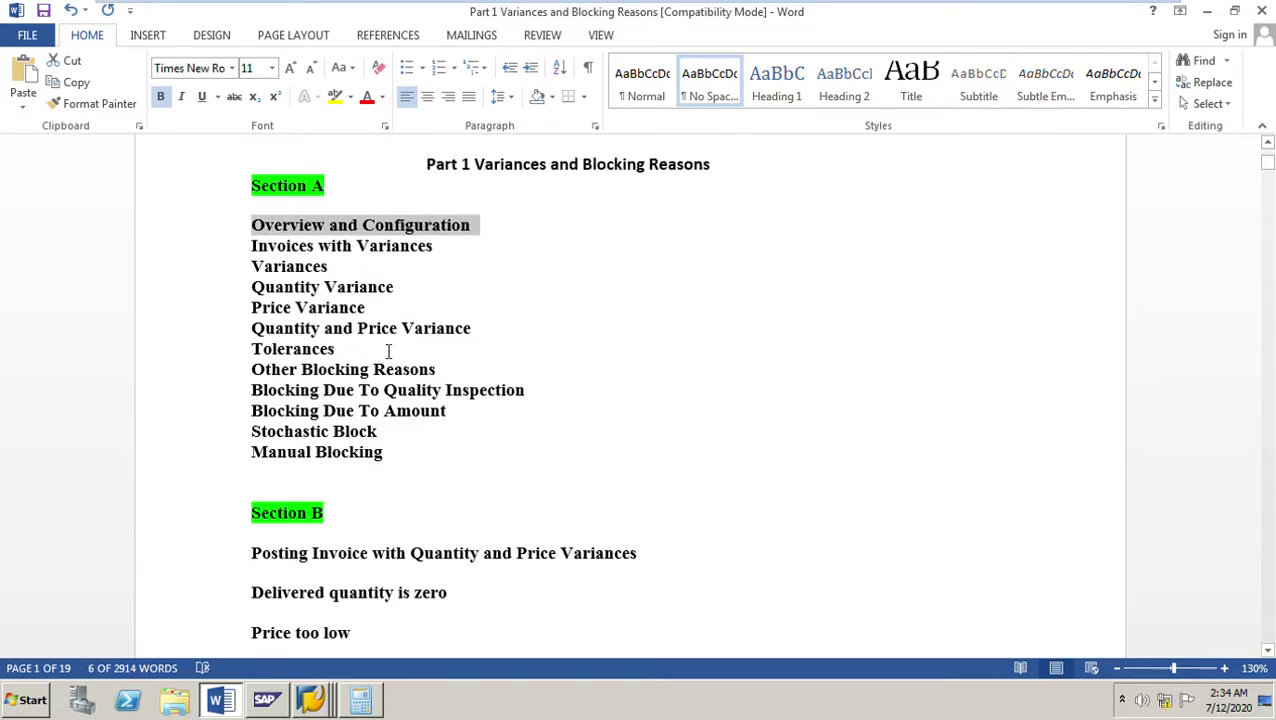
- Review the Section C outline topics on zero delivered quantity with low price and excess invoiced quantity with high price
scroll(797, 337, "down", 3)
scroll(797, 362, "down", 2)
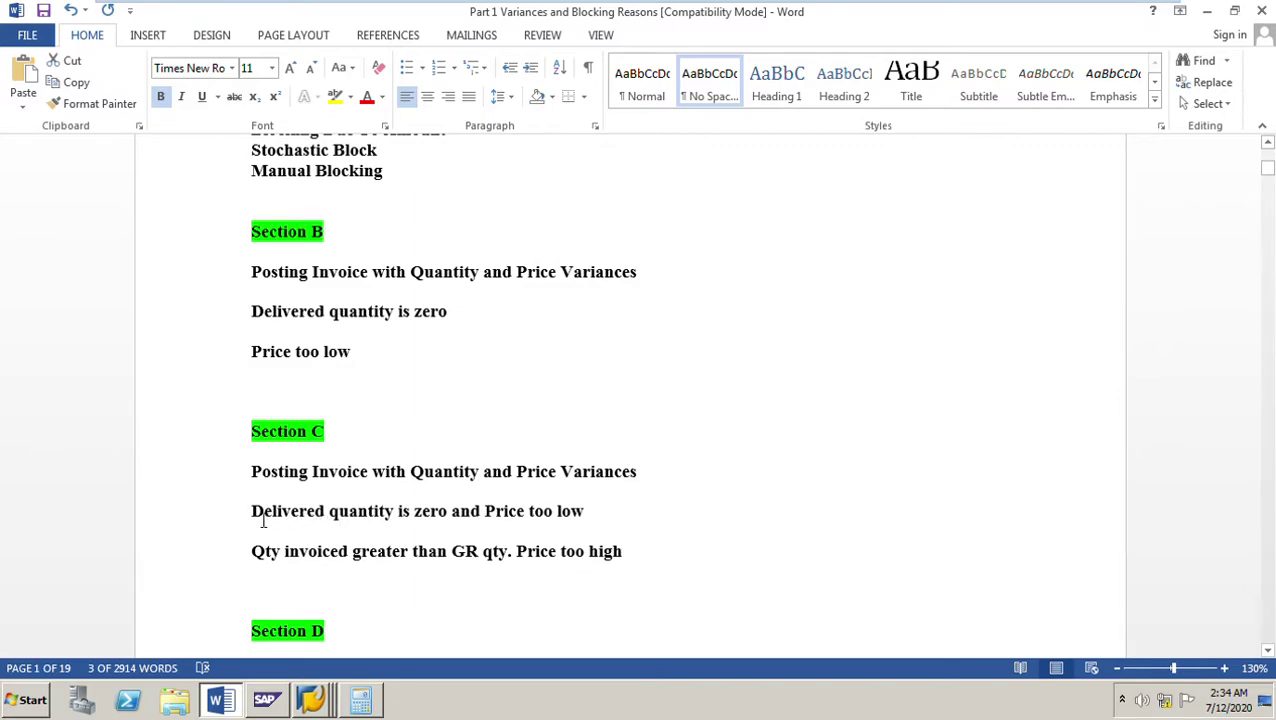
left_click_drag(263, 520, 604, 521)
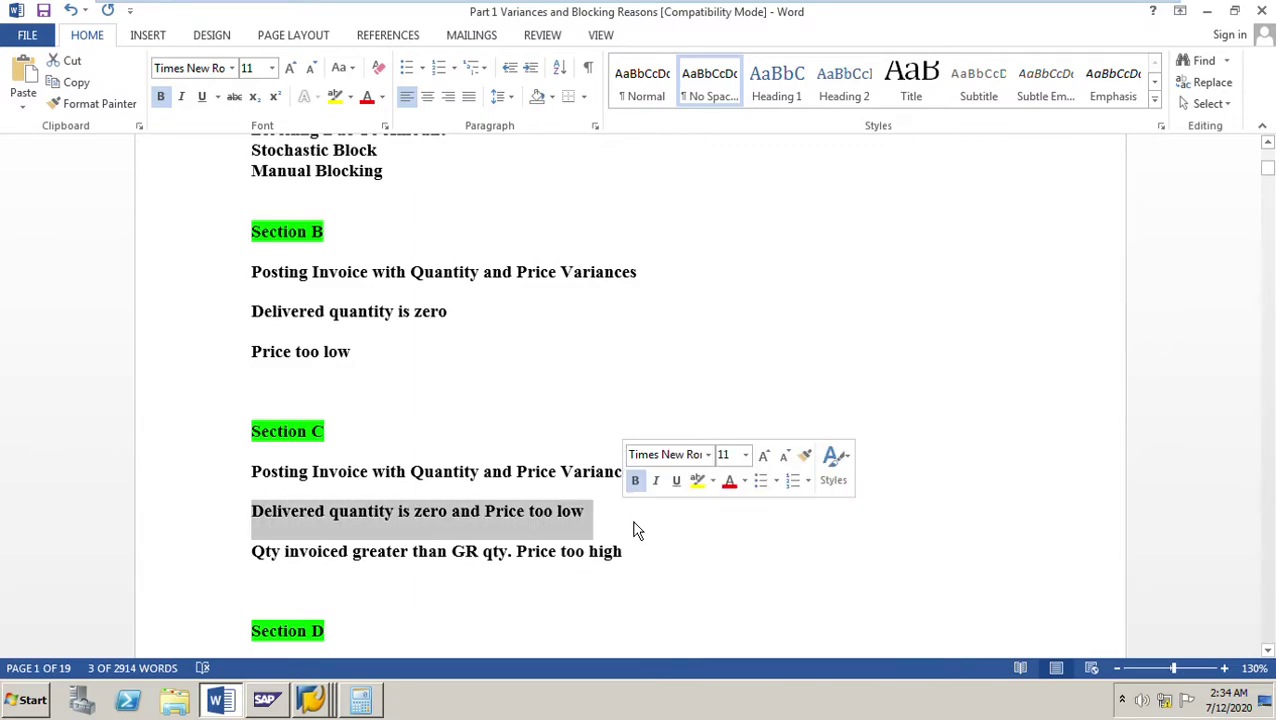
left_click(395, 555)
left_click_drag(257, 558, 658, 555)
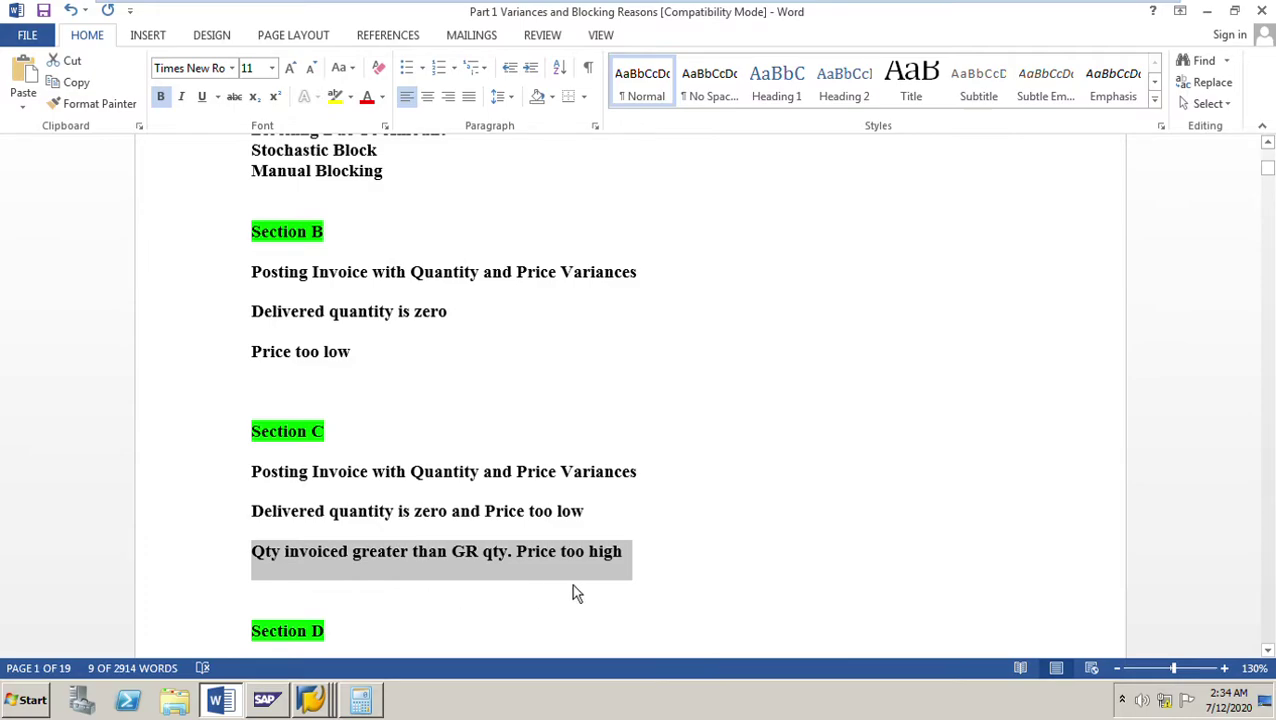
left_click(745, 532)
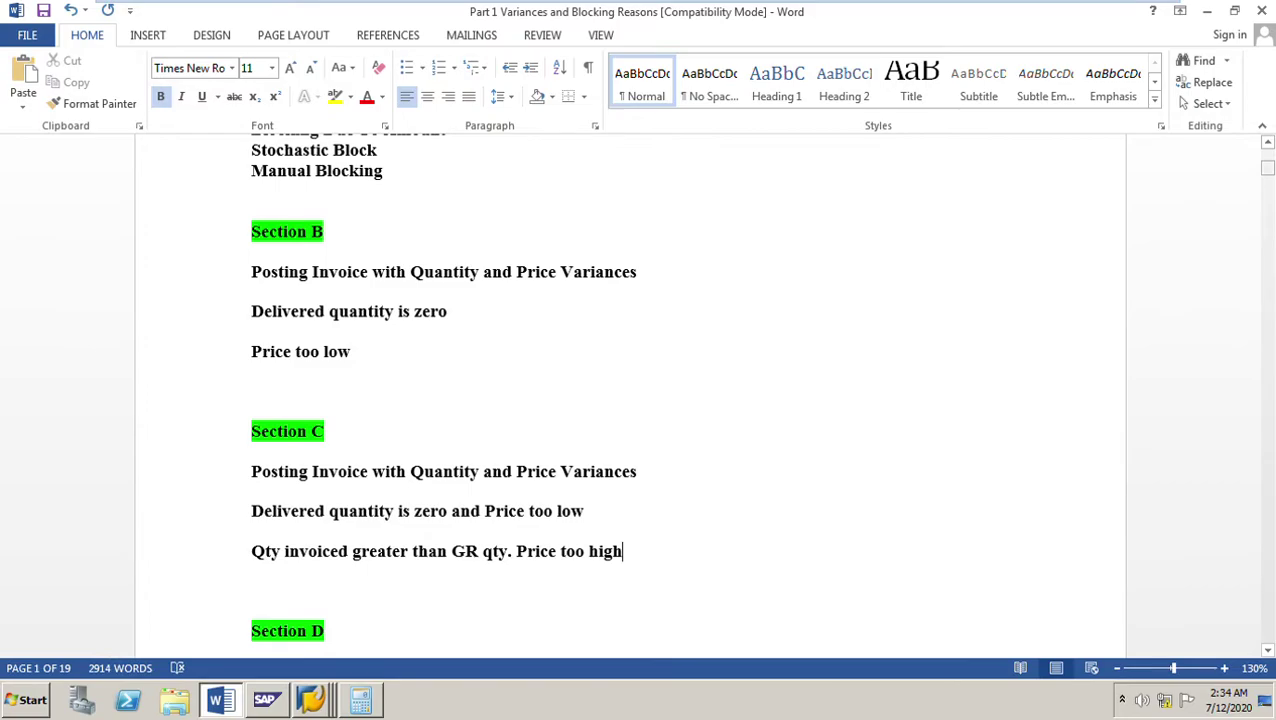
- Find the detailed Section C exercise and examine its purchase order items and the invoiced quantities and prices
scroll(688, 390, "down", 5)
left_click_drag(1267, 172, 1267, 509)
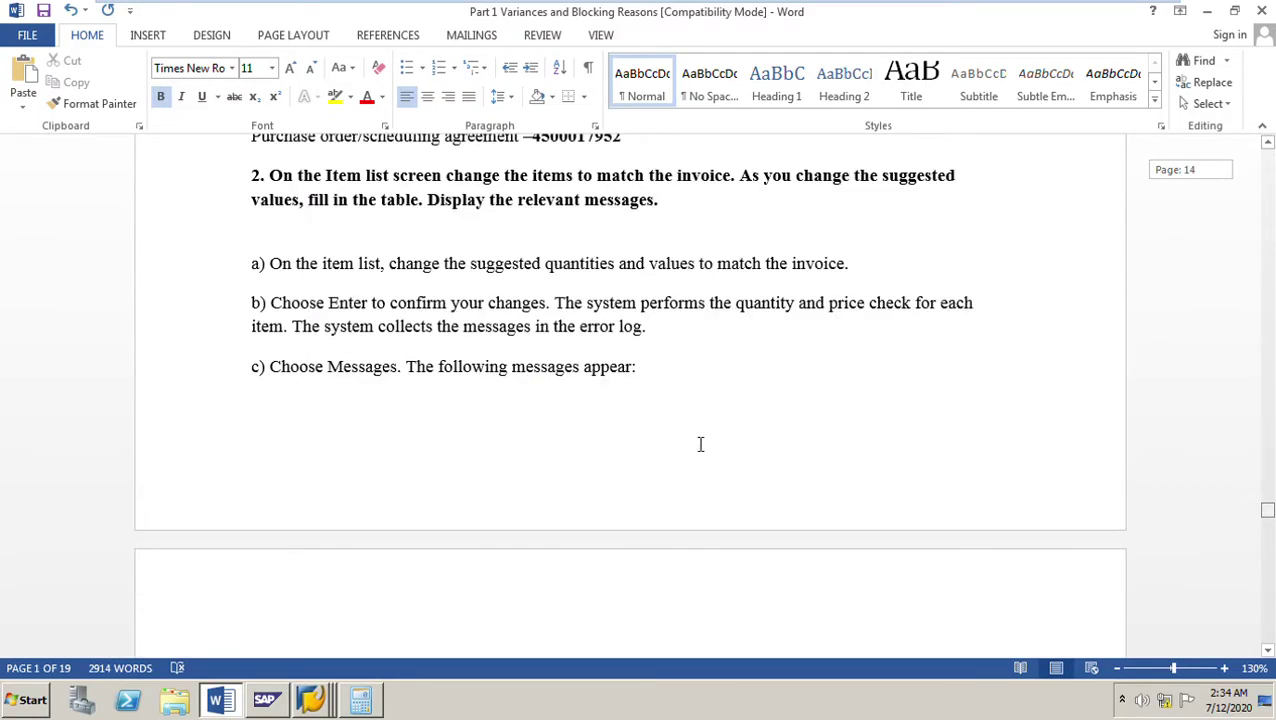
scroll(783, 453, "up", 14)
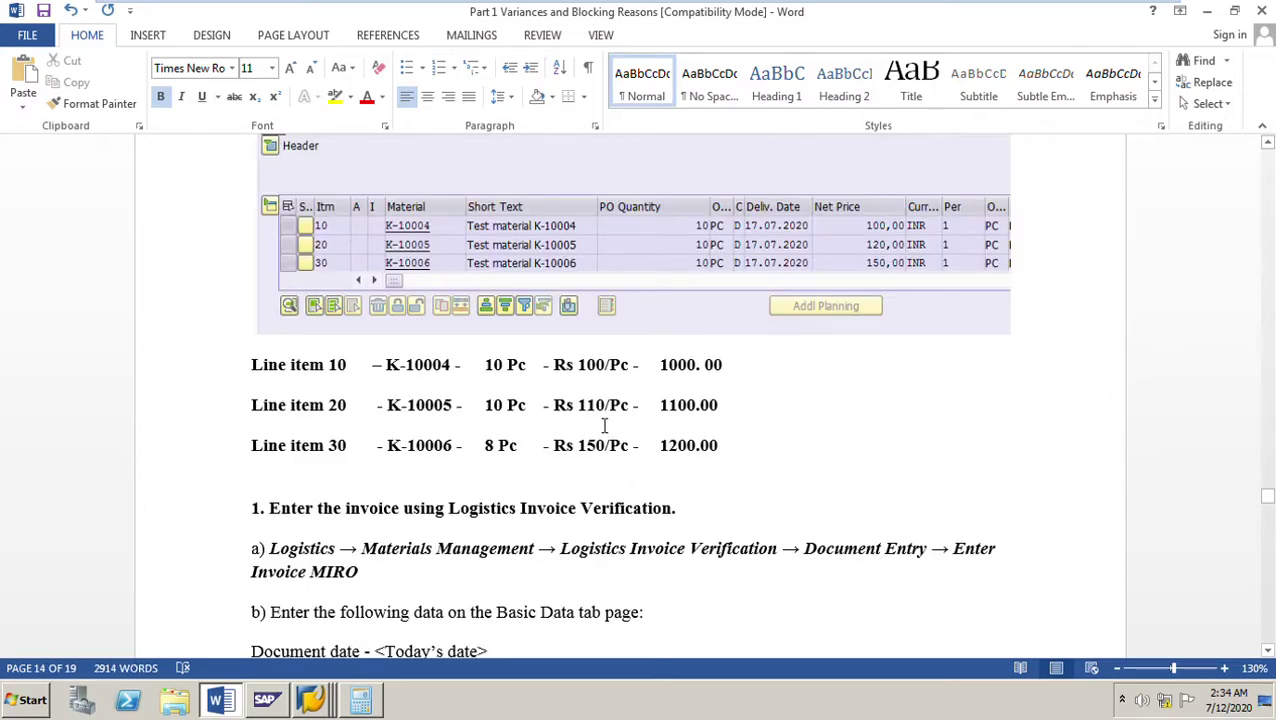
scroll(604, 426, "down", 20)
scroll(604, 426, "down", 20)
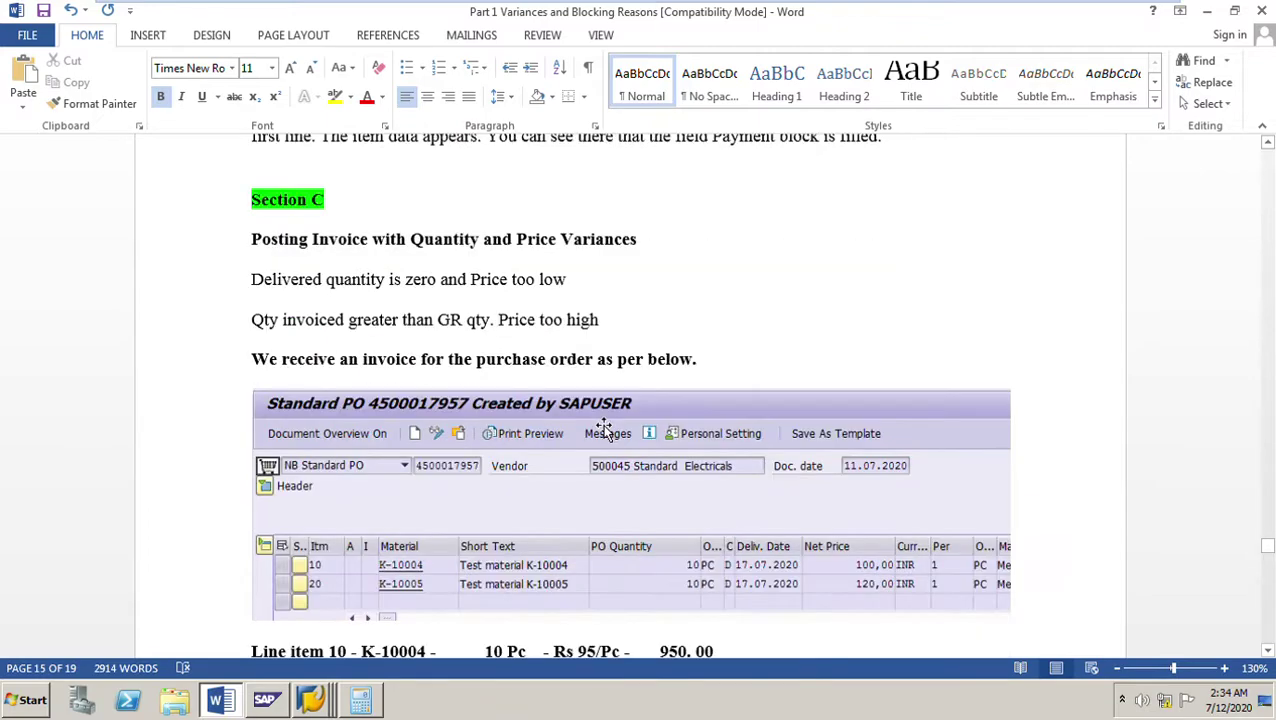
scroll(604, 430, "down", 1)
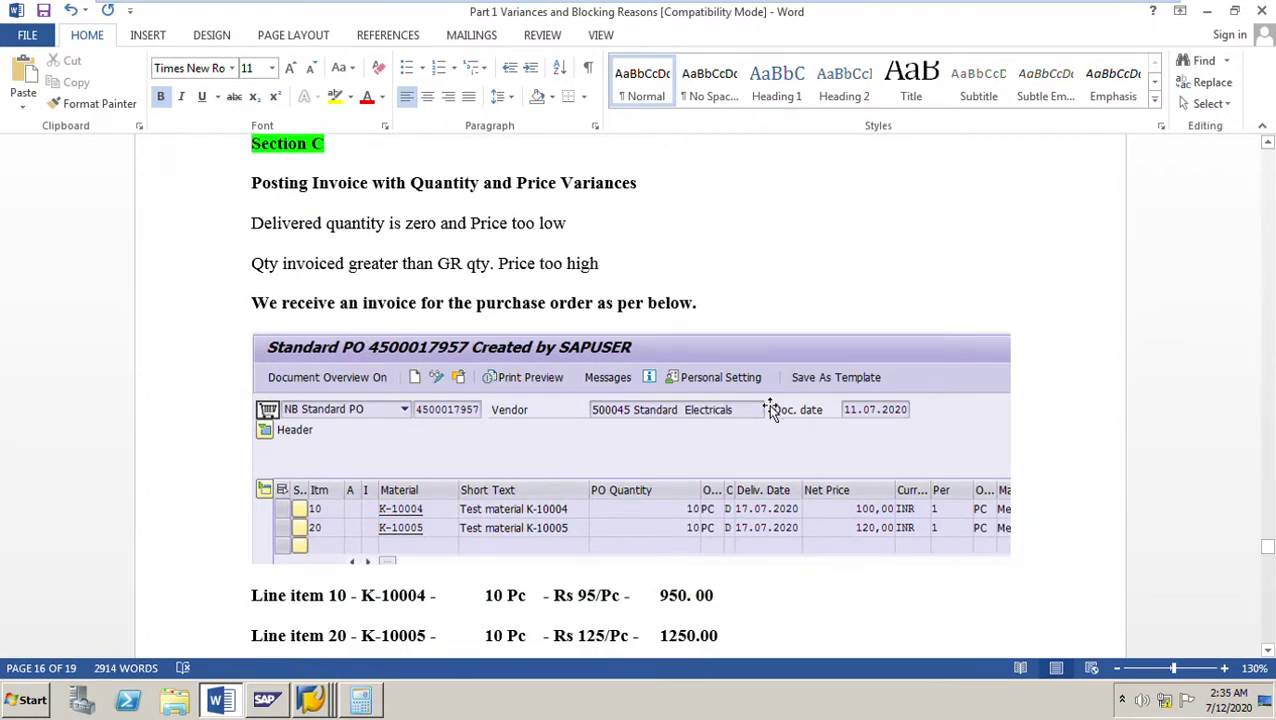
scroll(765, 405, "down", 1)
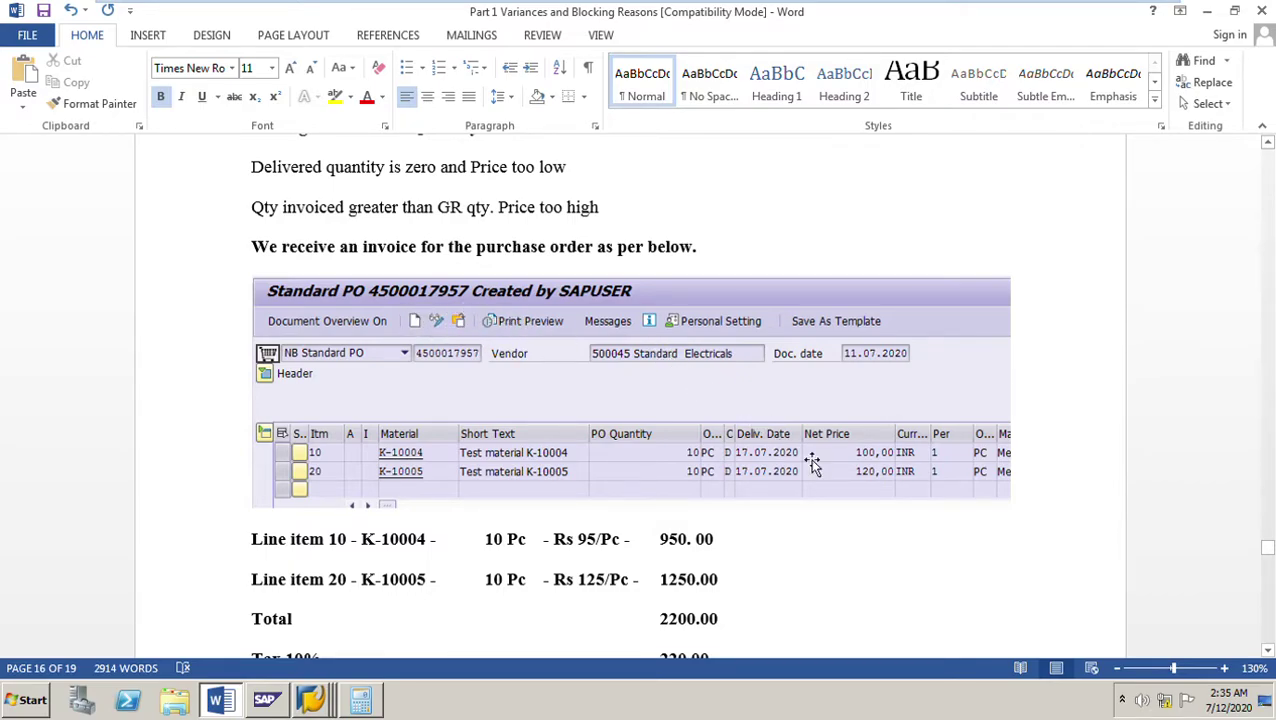
scroll(814, 470, "down", 1)
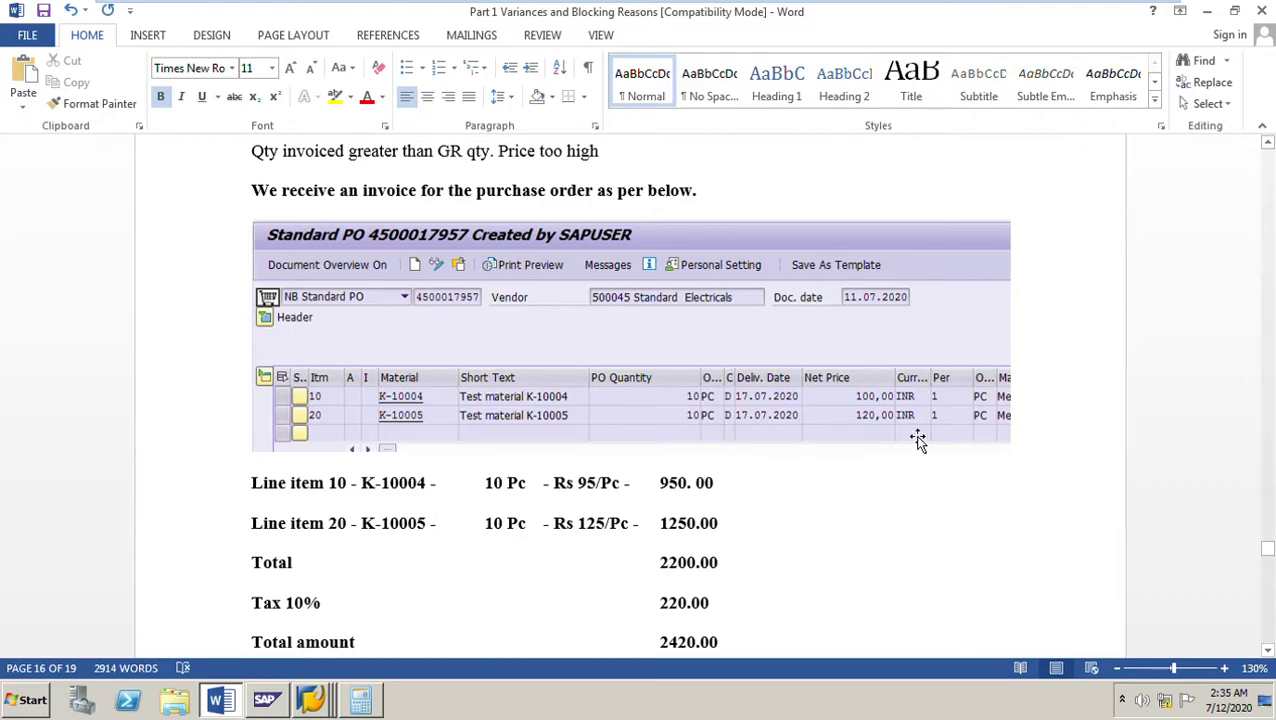
scroll(409, 533, "down", 1)
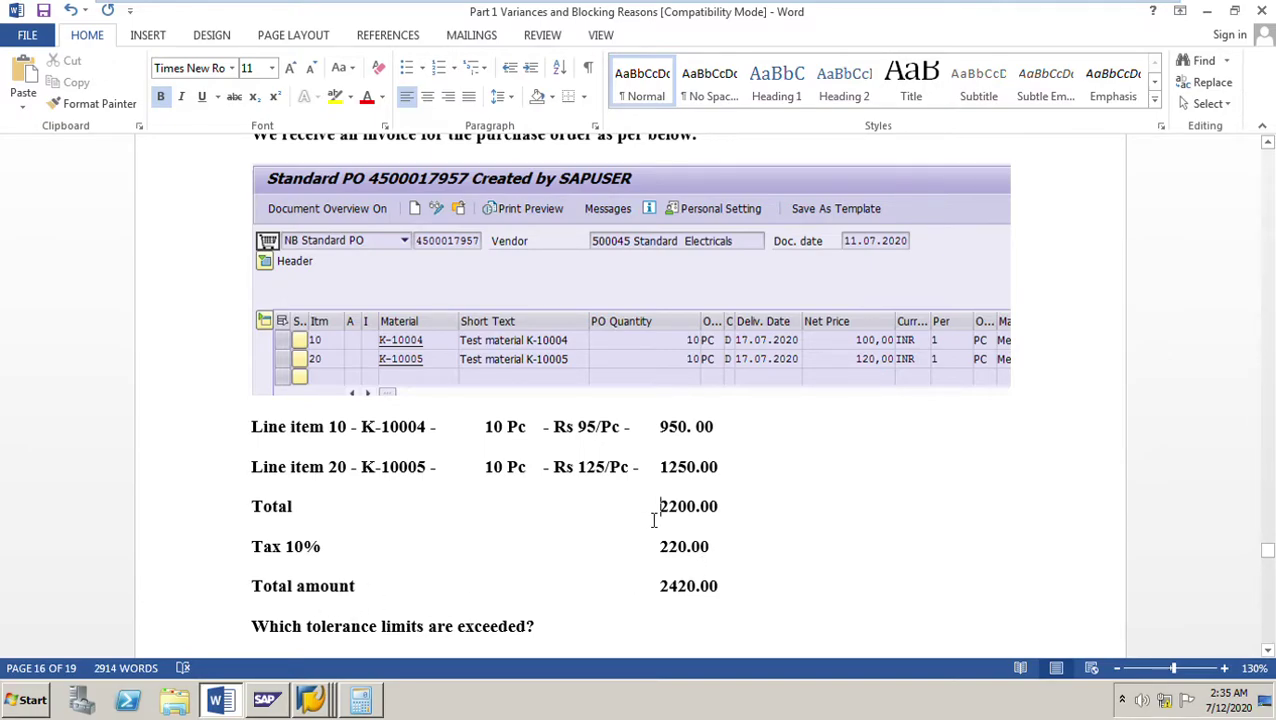
- Review the Section C invoice total, tax and total amount, and read the instructions for entering the invoice
left_click_drag(703, 517, 763, 521)
left_click_drag(693, 557, 760, 553)
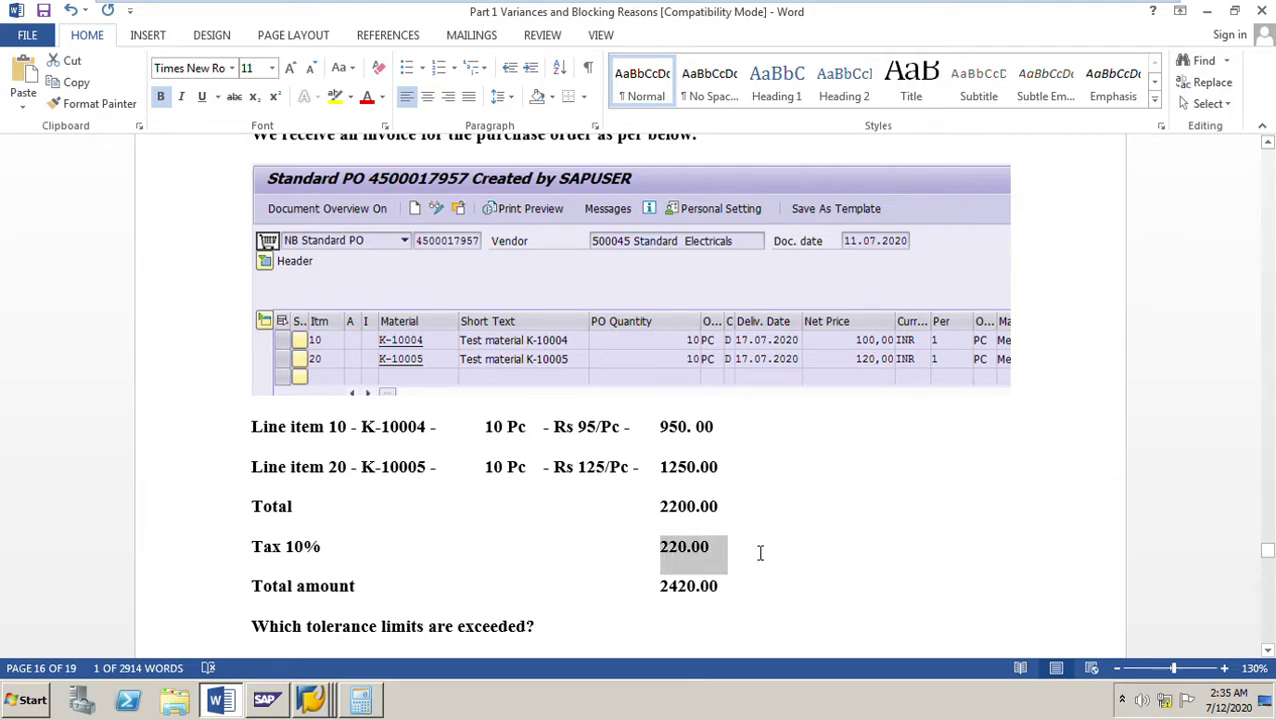
left_click_drag(663, 589, 773, 600)
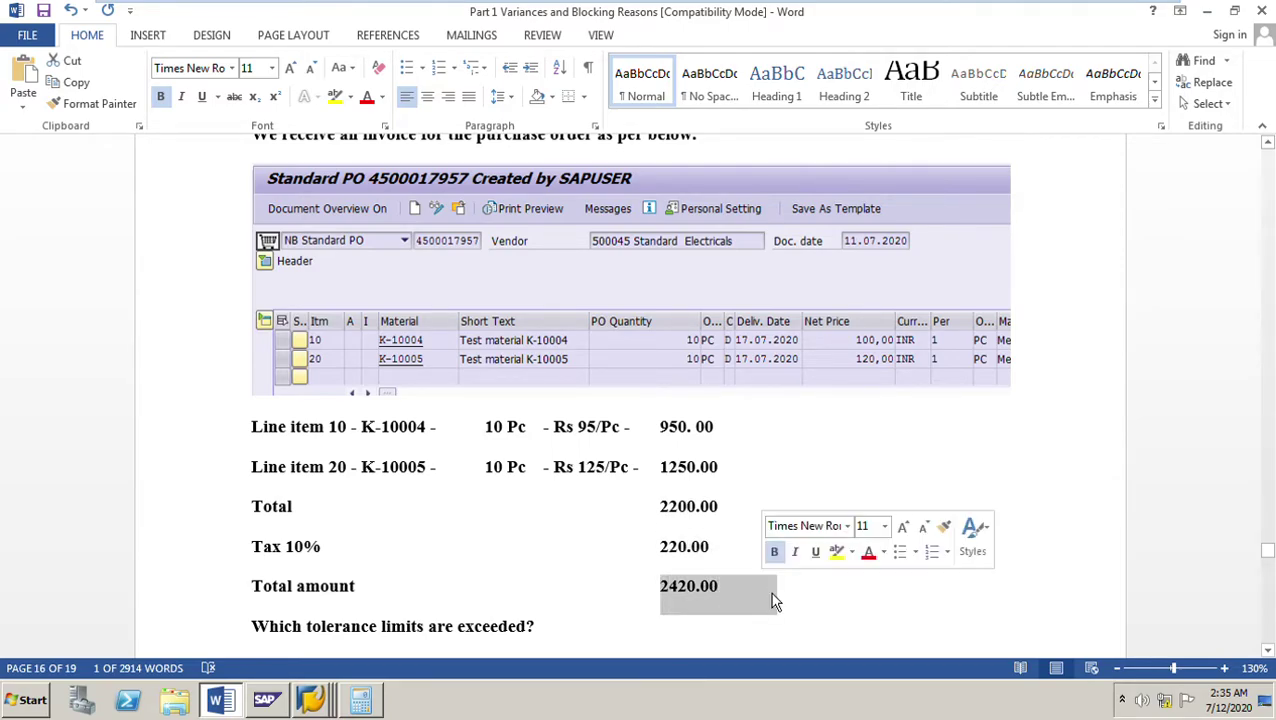
left_click(750, 490)
scroll(765, 492, "down", 3)
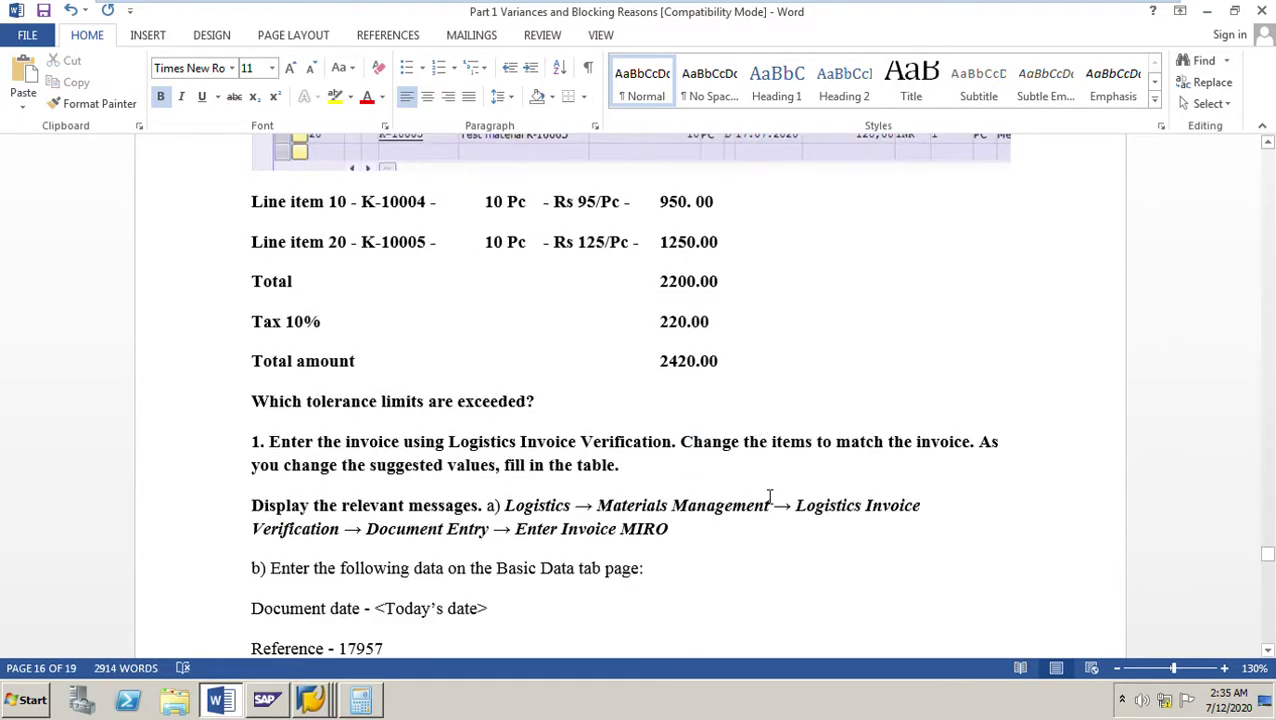
scroll(769, 497, "down", 2)
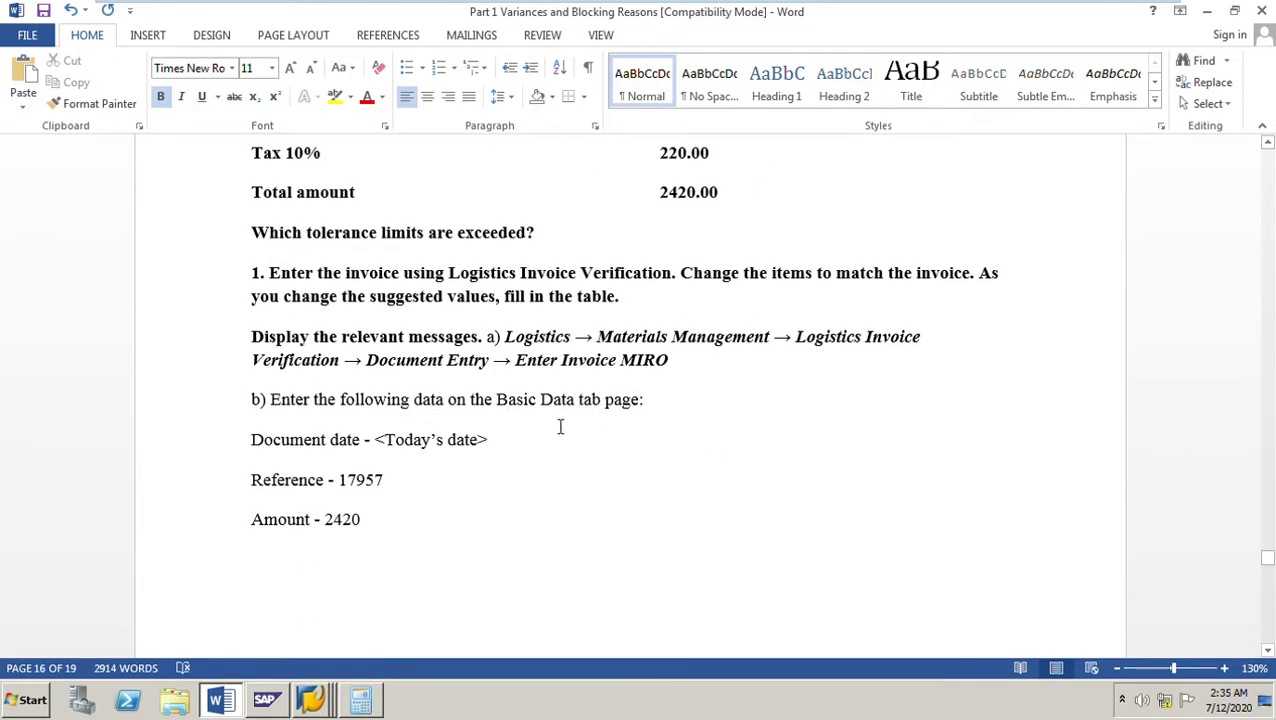
scroll(700, 435, "down", 4)
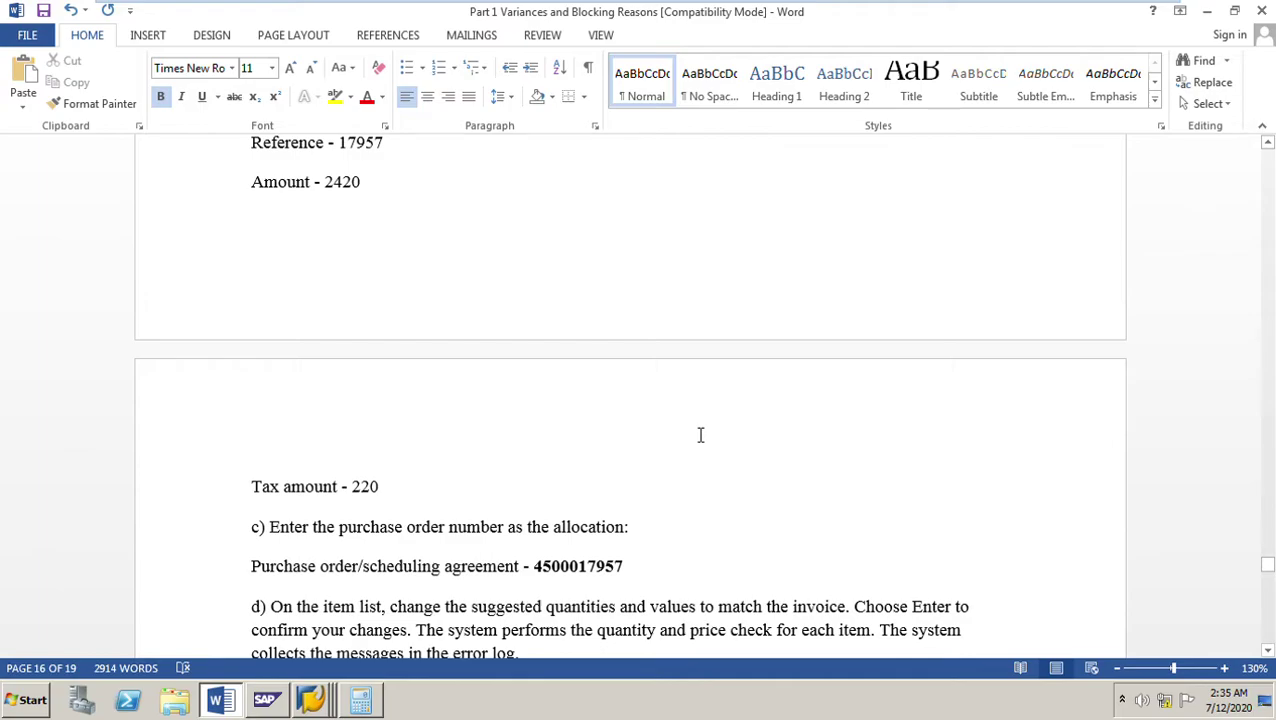
scroll(700, 435, "up", 11)
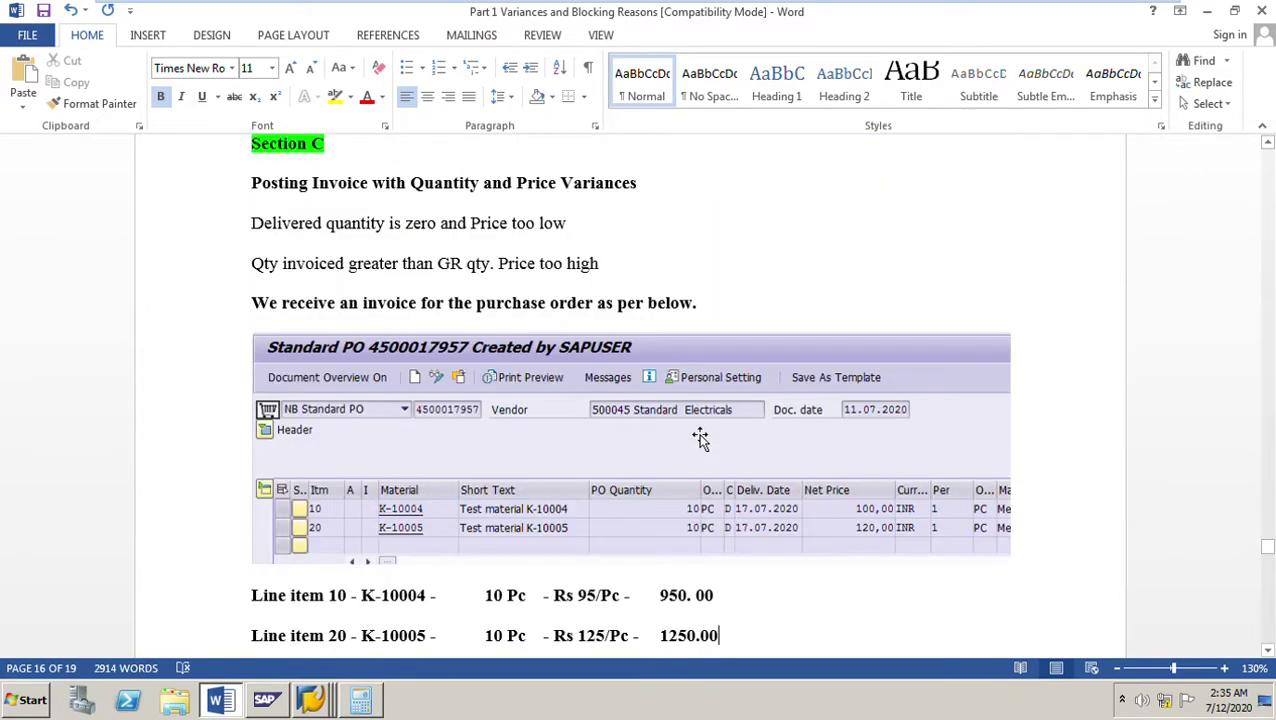
scroll(700, 437, "down", 7)
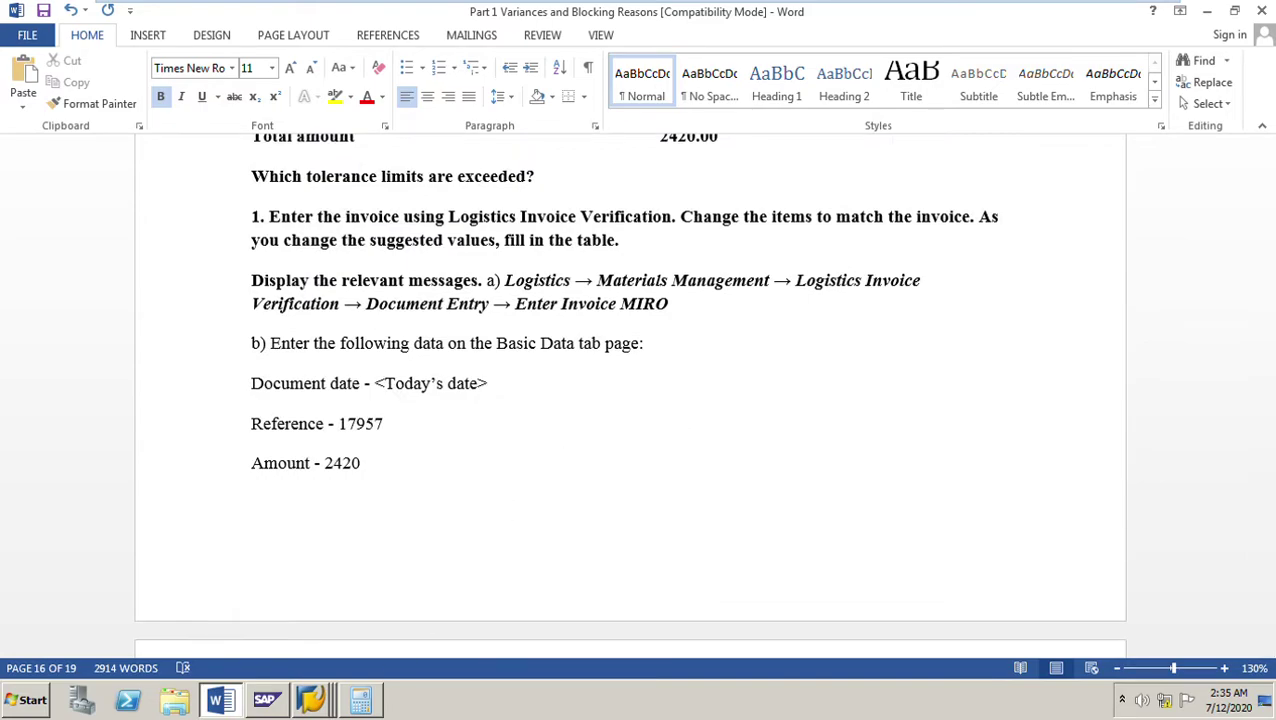
- Switch to the SAP Easy Access session and open the incoming invoice transaction MIRO
left_click(318, 712)
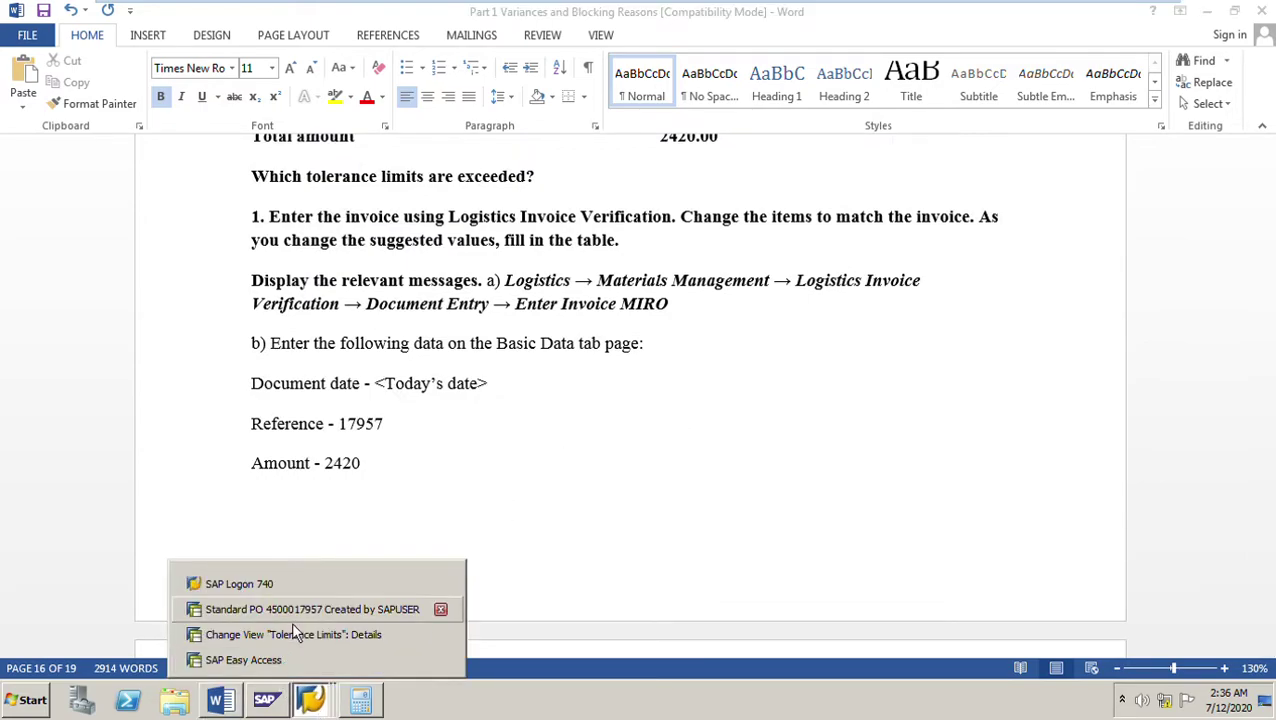
left_click(269, 664)
left_click(173, 50)
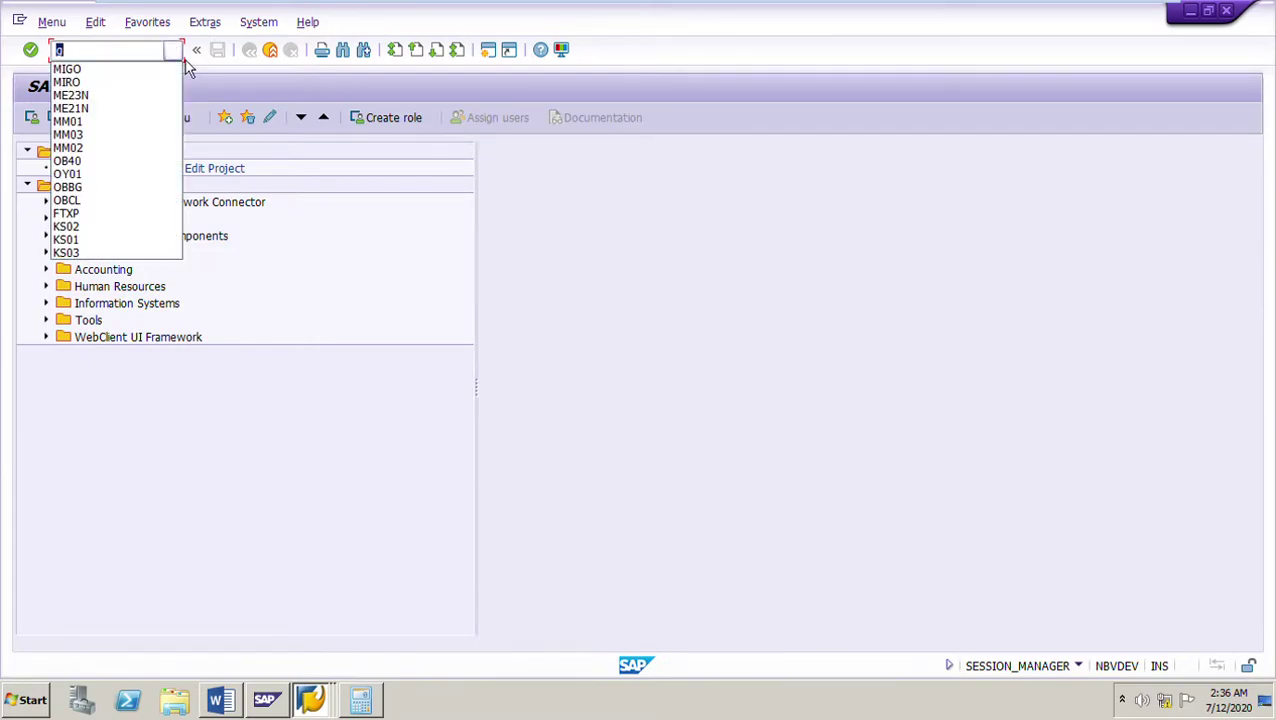
left_click(80, 82)
key("Return")
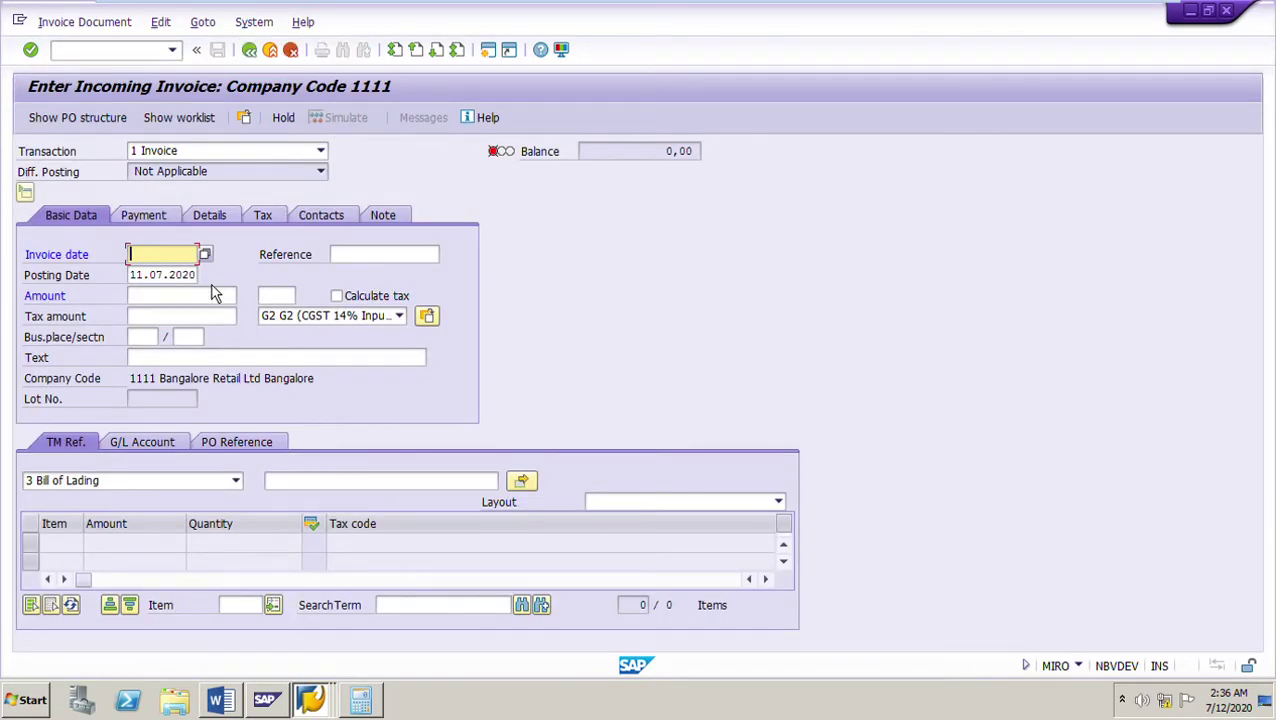
- Enter invoice date 11.07.2020 and the exercise's reference number, and set the tax code to S2 (Input Tax 10%)
key("BackSpace")
left_click(176, 272)
left_click(384, 256)
type("1795")
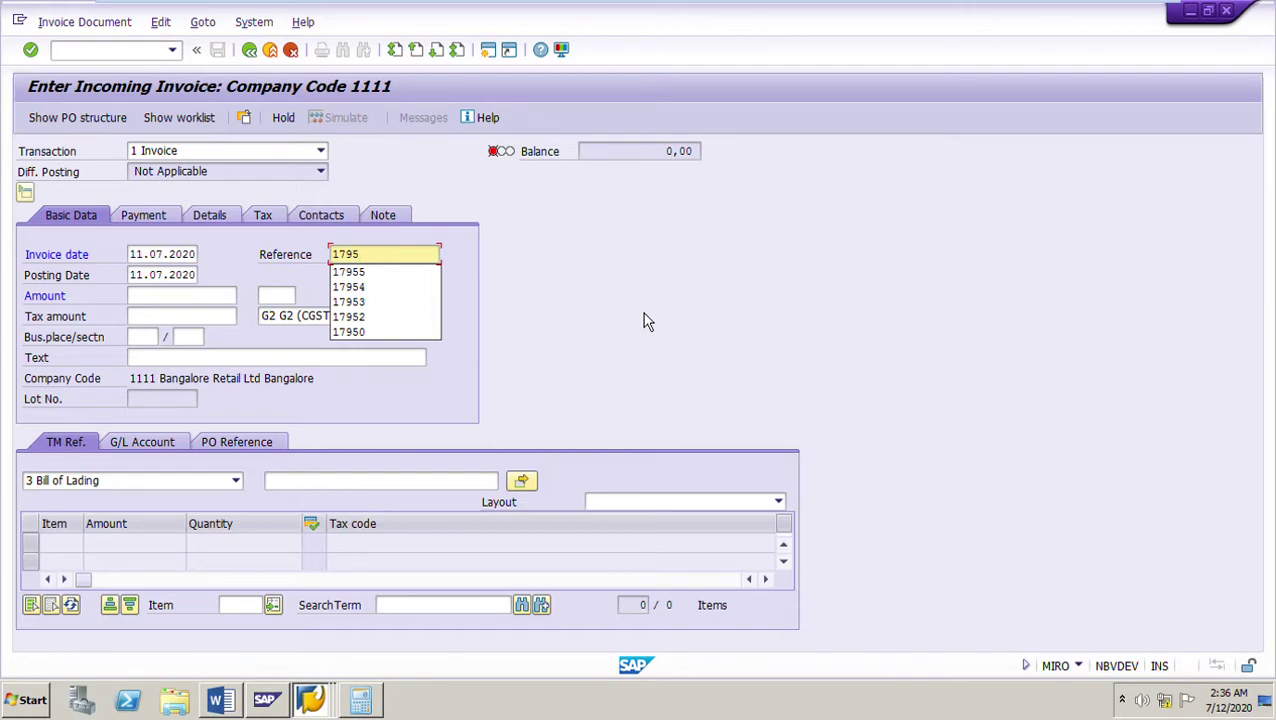
type("7")
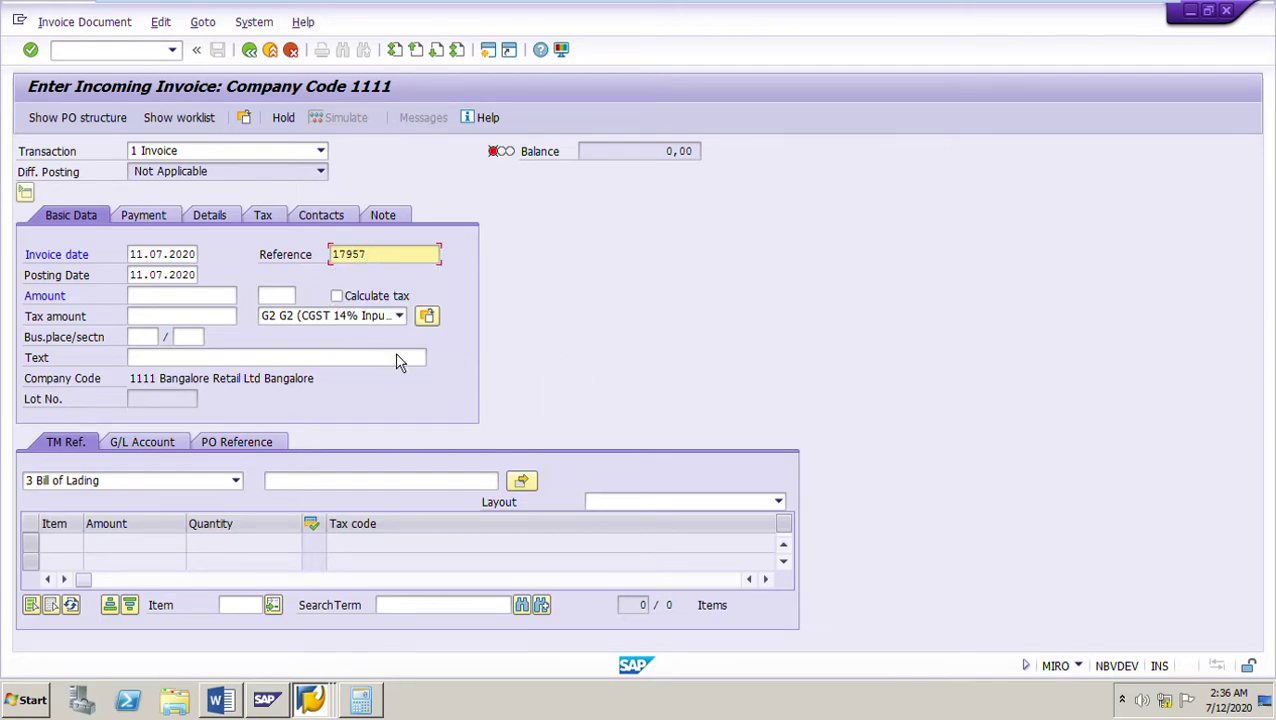
left_click(399, 316)
left_click(305, 424)
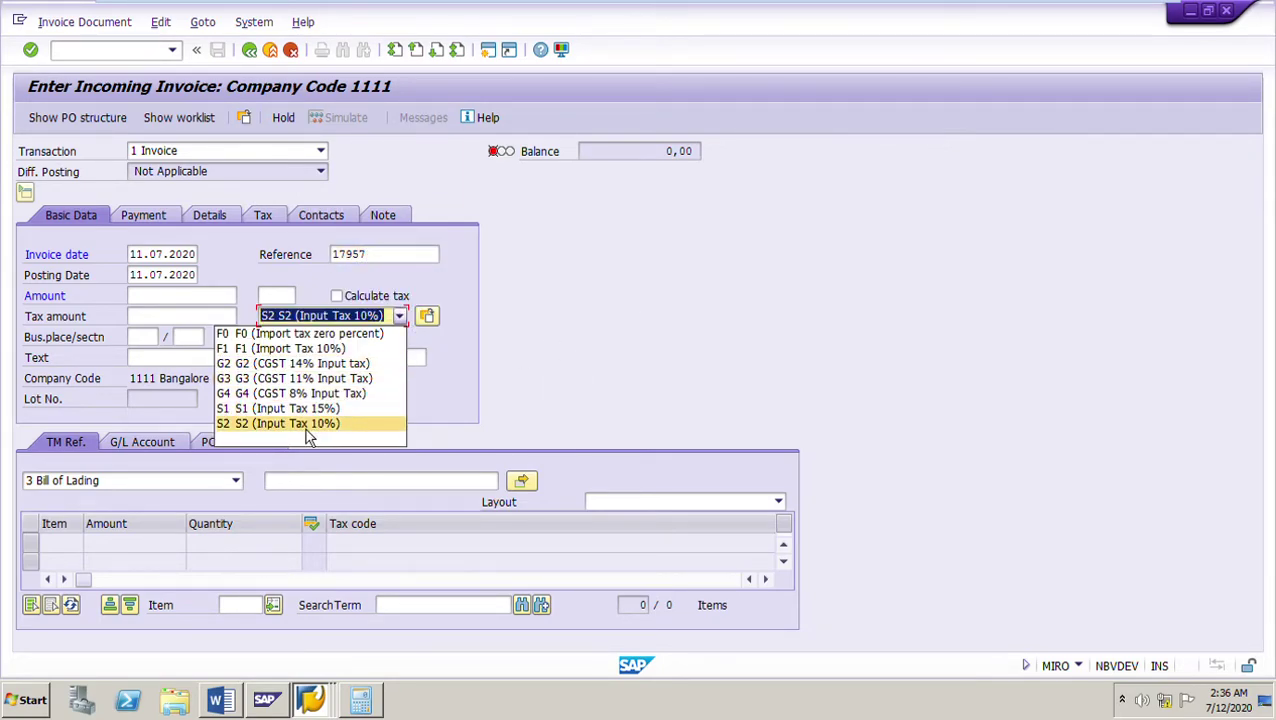
- Check the tax code in the invoice data of both items in the Standard Electricals purchase order
left_click(330, 708)
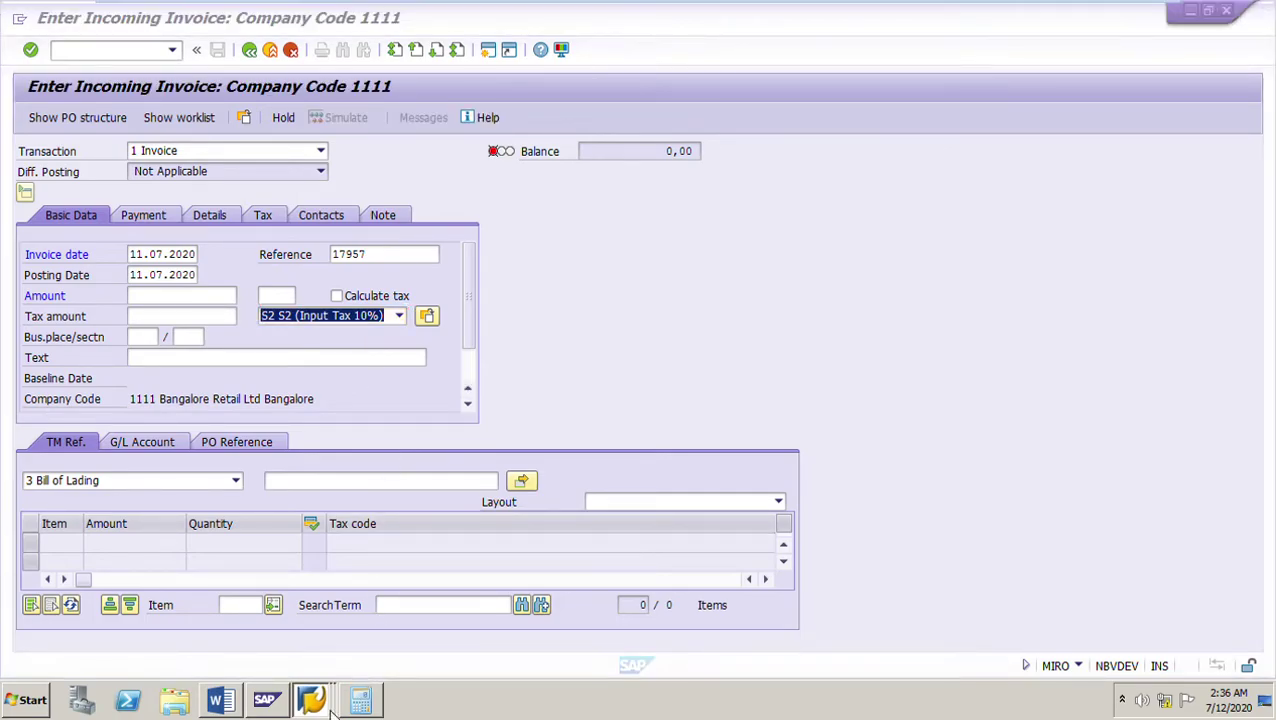
left_click(322, 610)
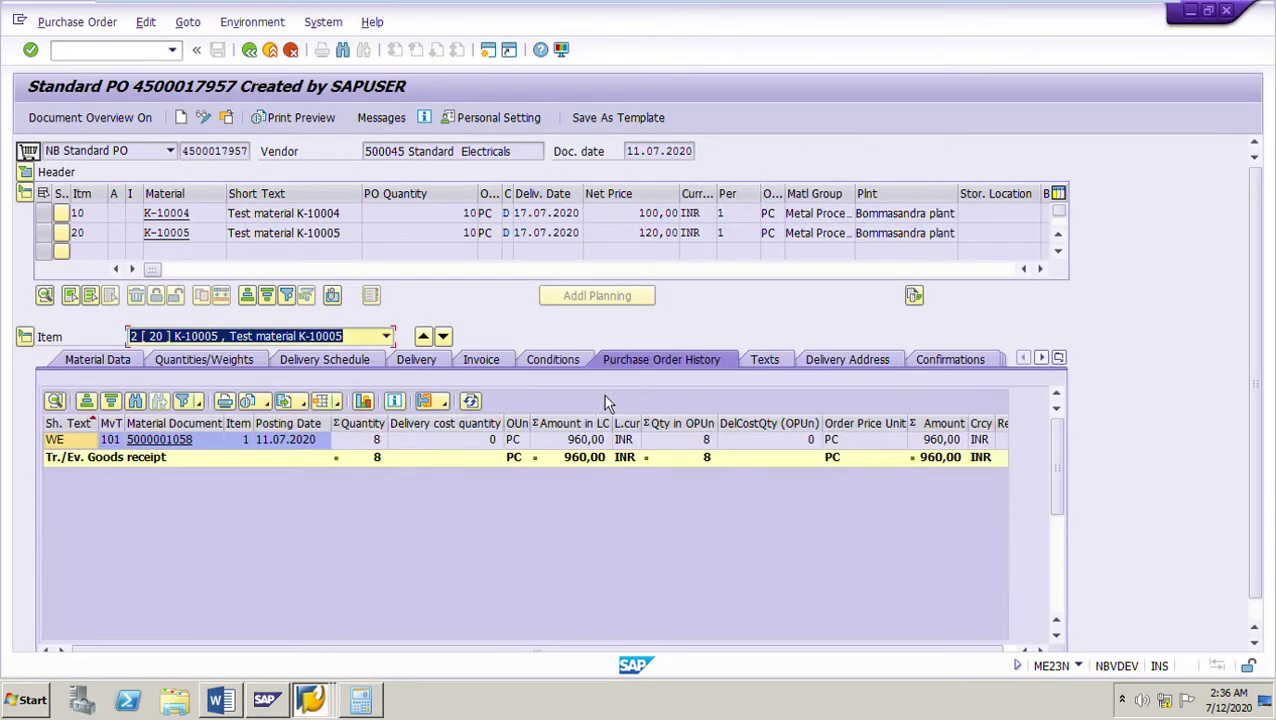
left_click(481, 359)
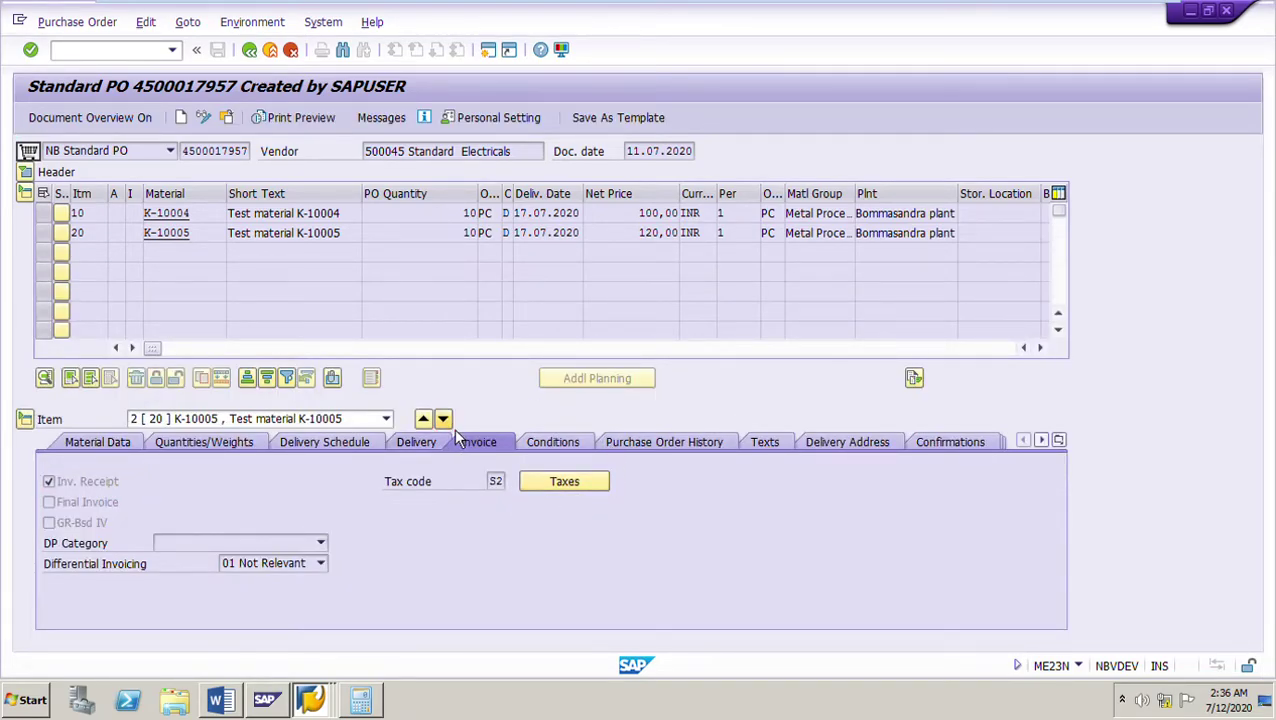
left_click(423, 418)
- Return to the incoming invoice and display the purchase order reference item entry
left_click(312, 699)
left_click(308, 664)
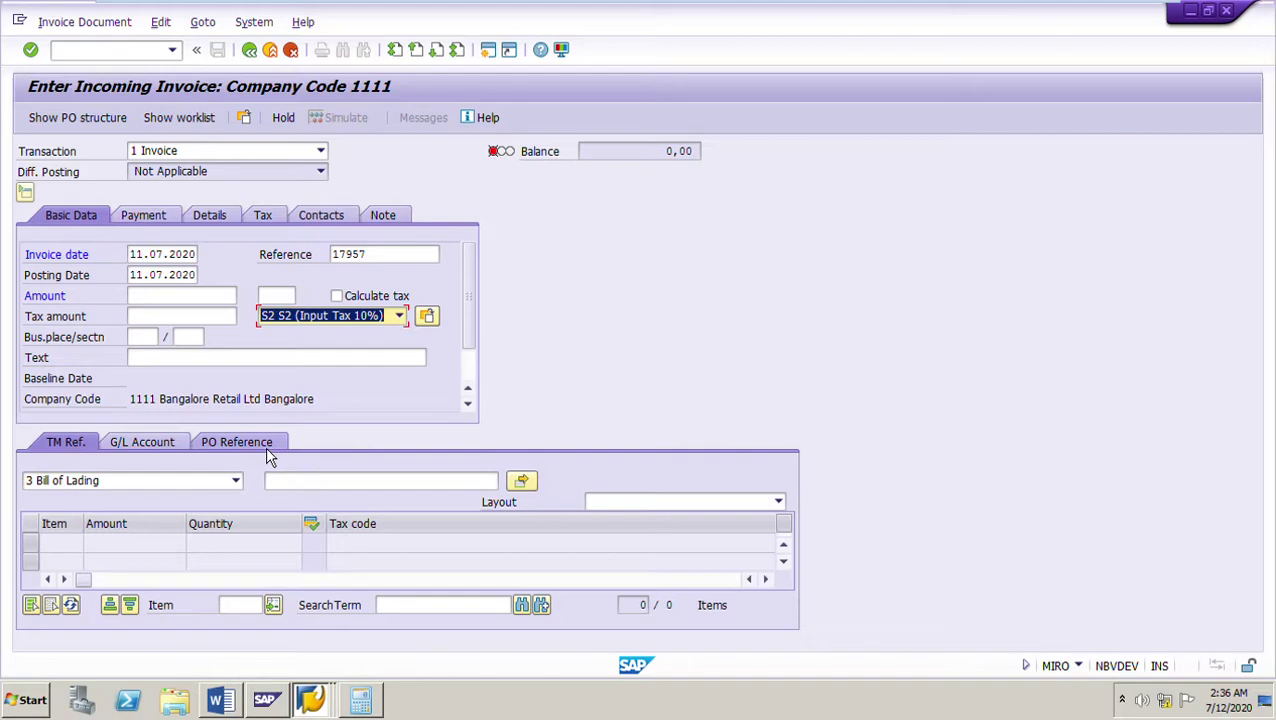
left_click(270, 453)
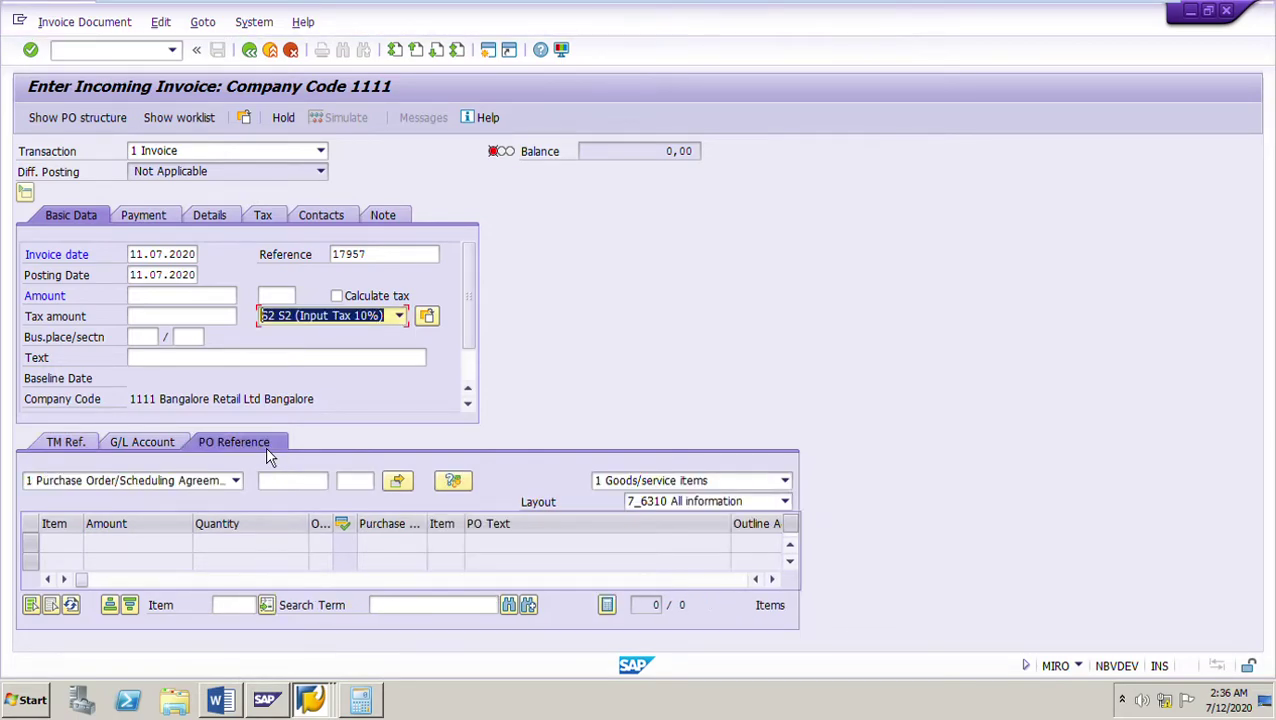
left_click(159, 297)
left_click(158, 337)
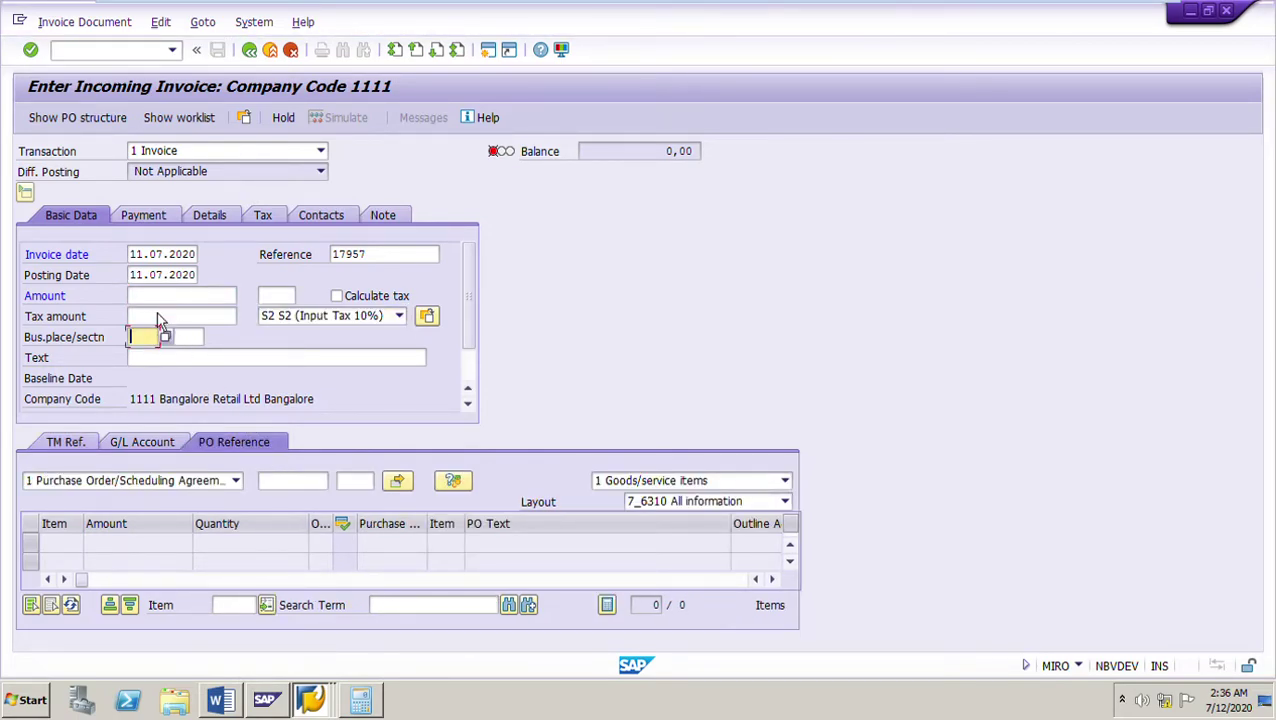
left_click(157, 318)
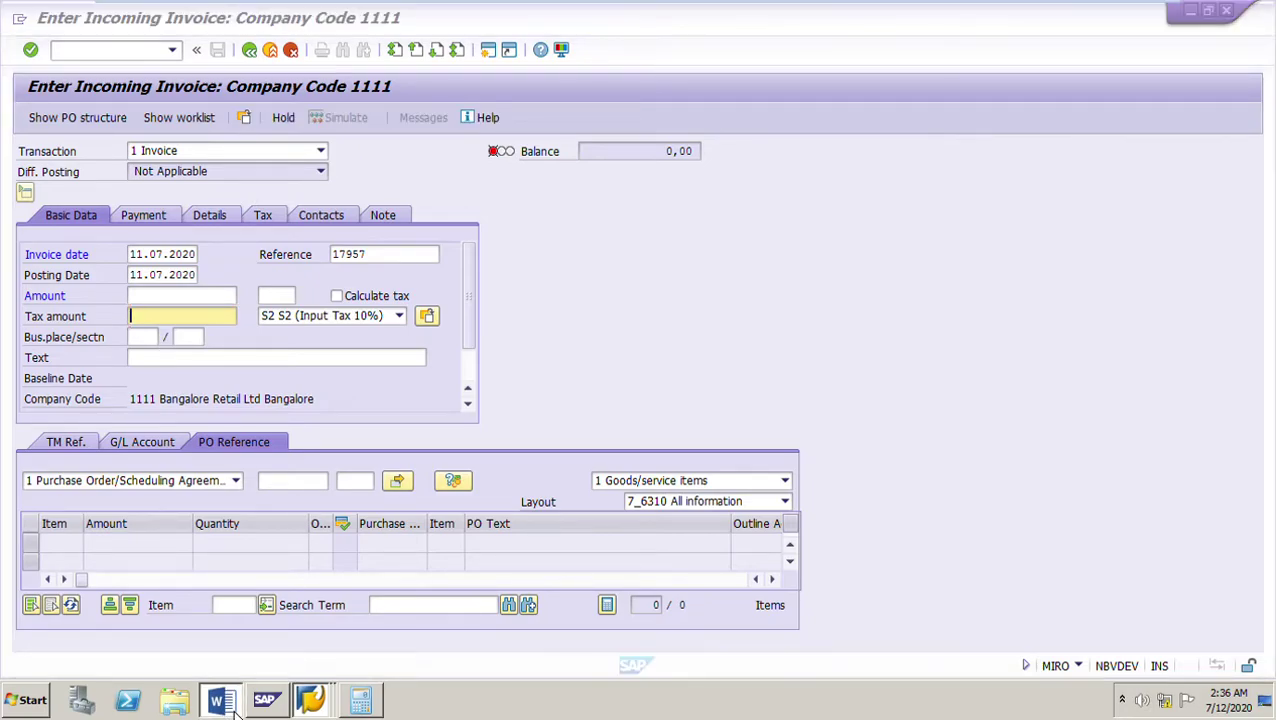
- Look up the total amount in the Word exercise, and enter amount 2420 and tax amount 220 in the SAP invoice
left_click(230, 704)
scroll(575, 425, "up", 3)
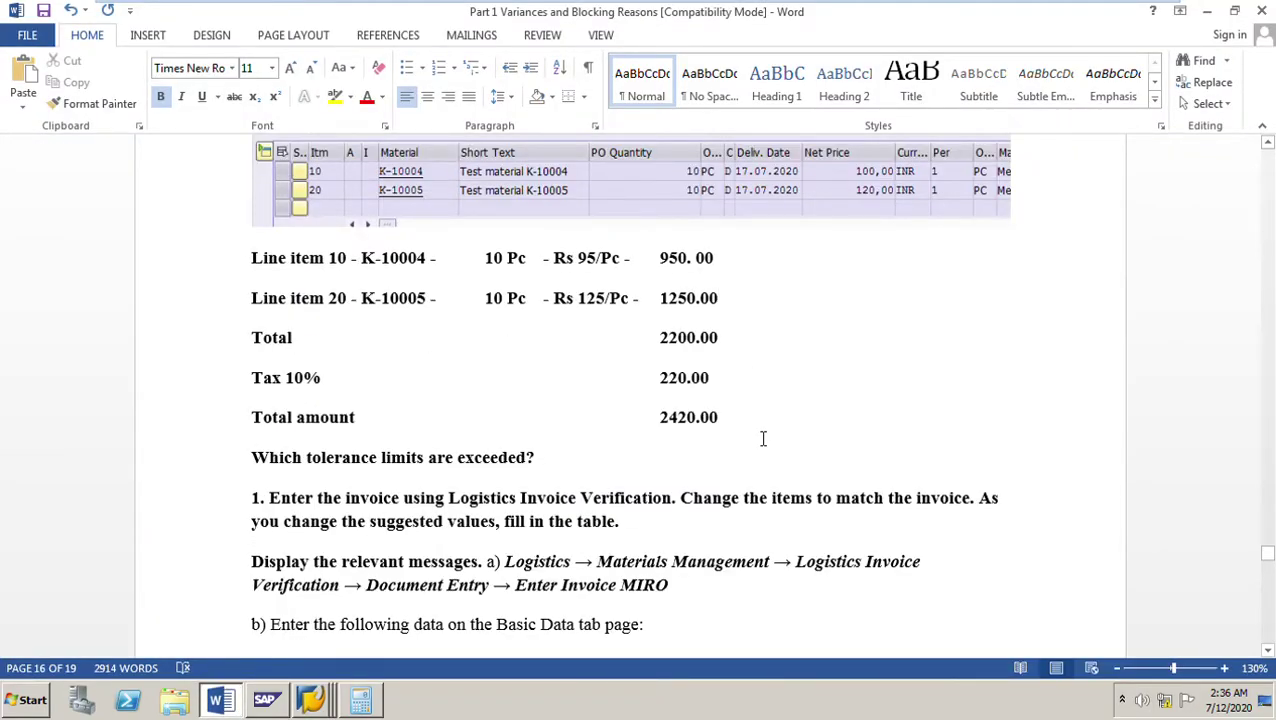
left_click_drag(661, 420, 740, 424)
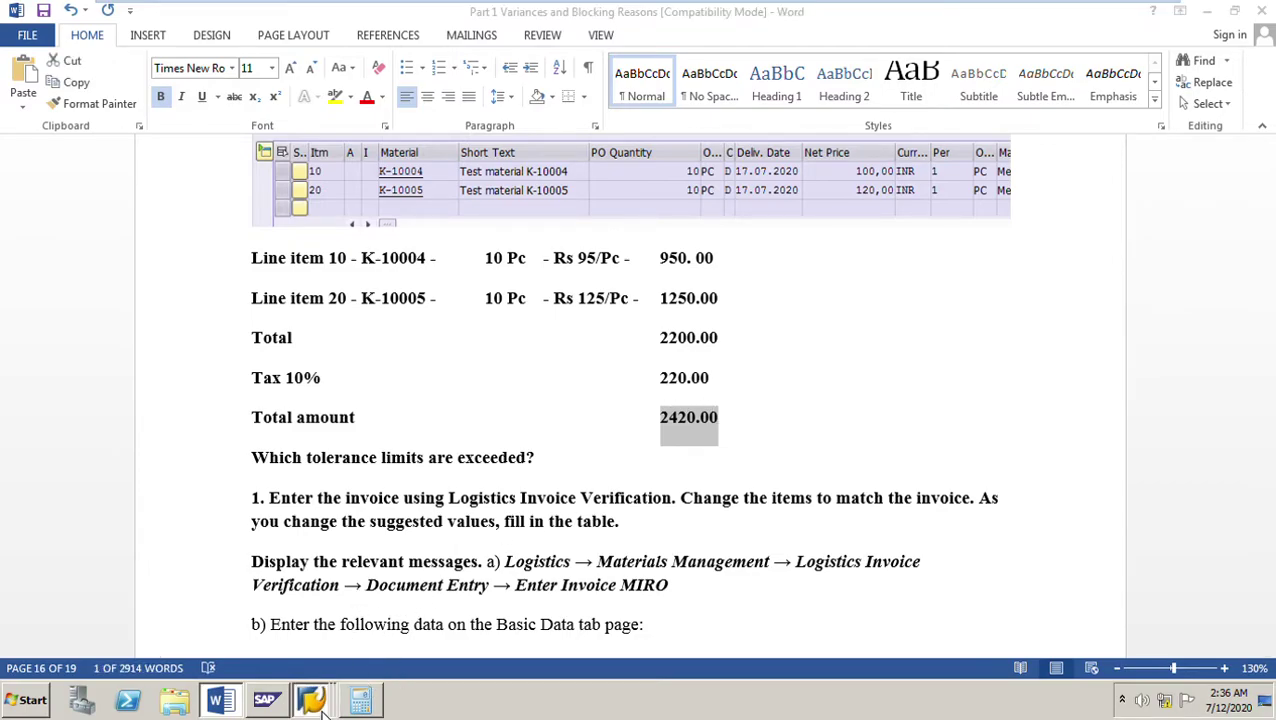
mouse_move(320, 710)
left_click(280, 660)
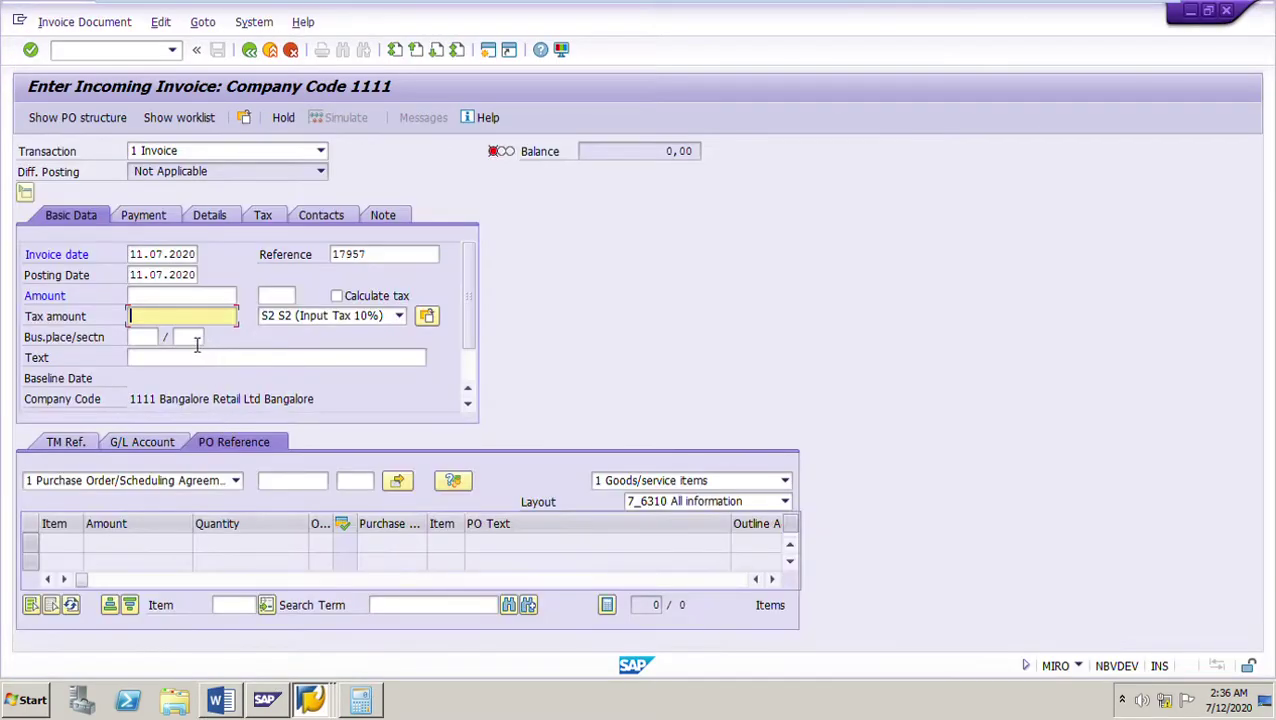
left_click(174, 300)
type("2420")
left_click(169, 322)
type("220")
- Look up the purchase order number in the Word exercise and load that order's items into the SAP invoice
left_click(292, 481)
left_click(240, 710)
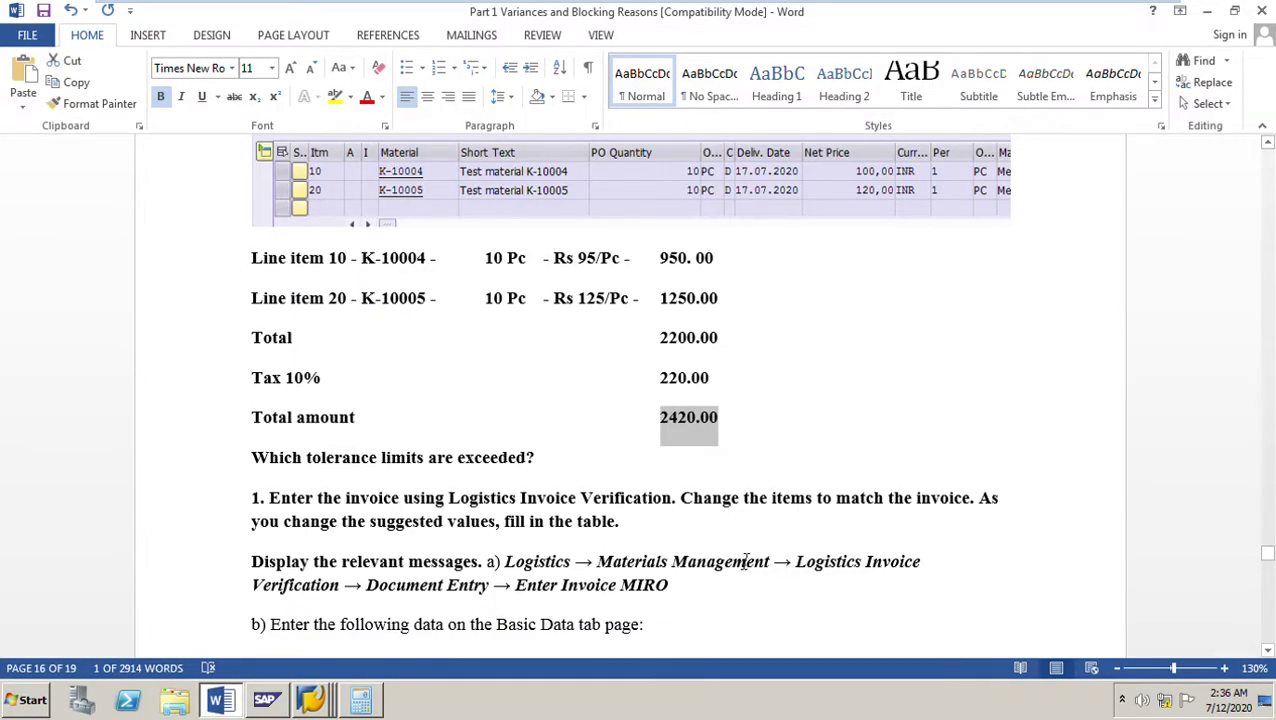
scroll(745, 562, "up", 3)
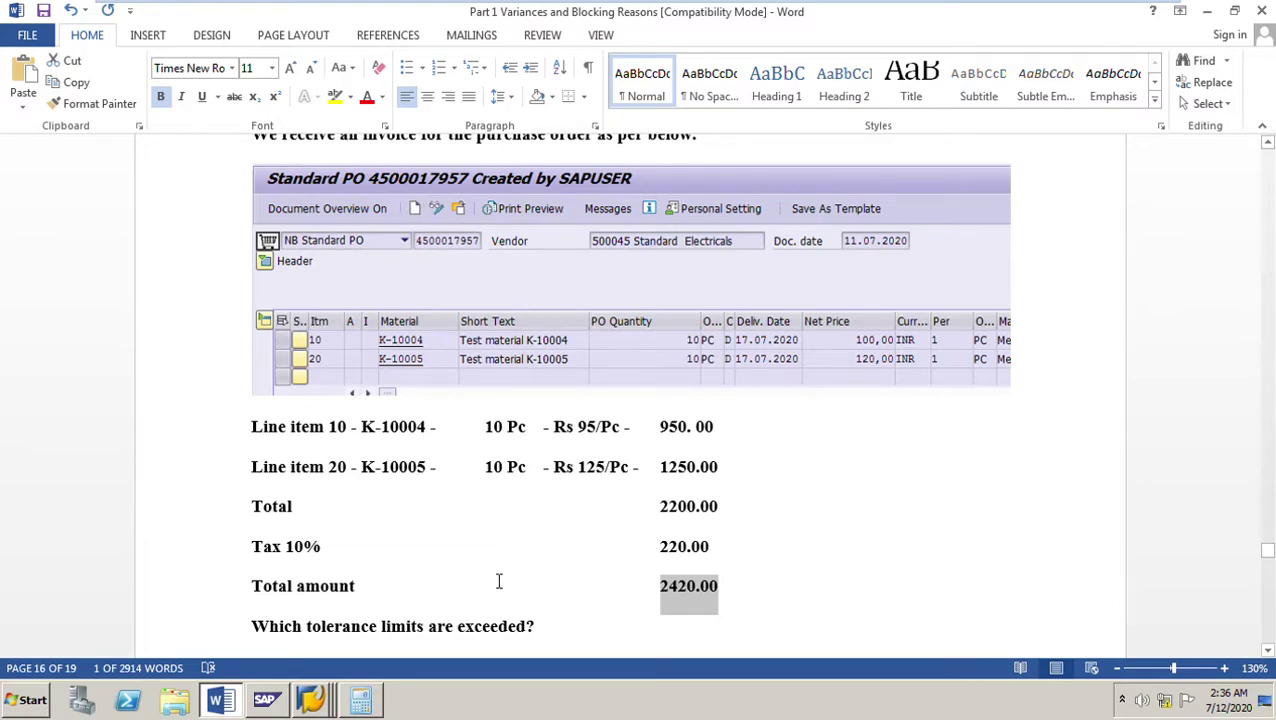
left_click(312, 698)
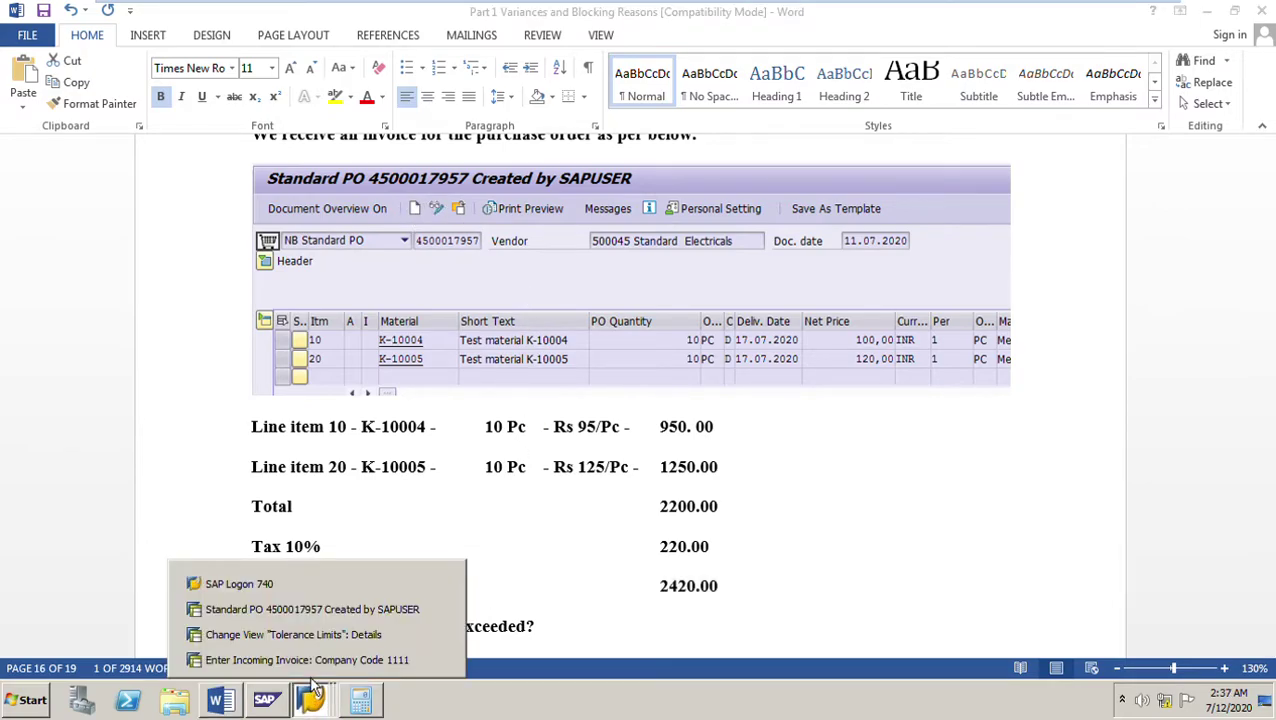
left_click(307, 660)
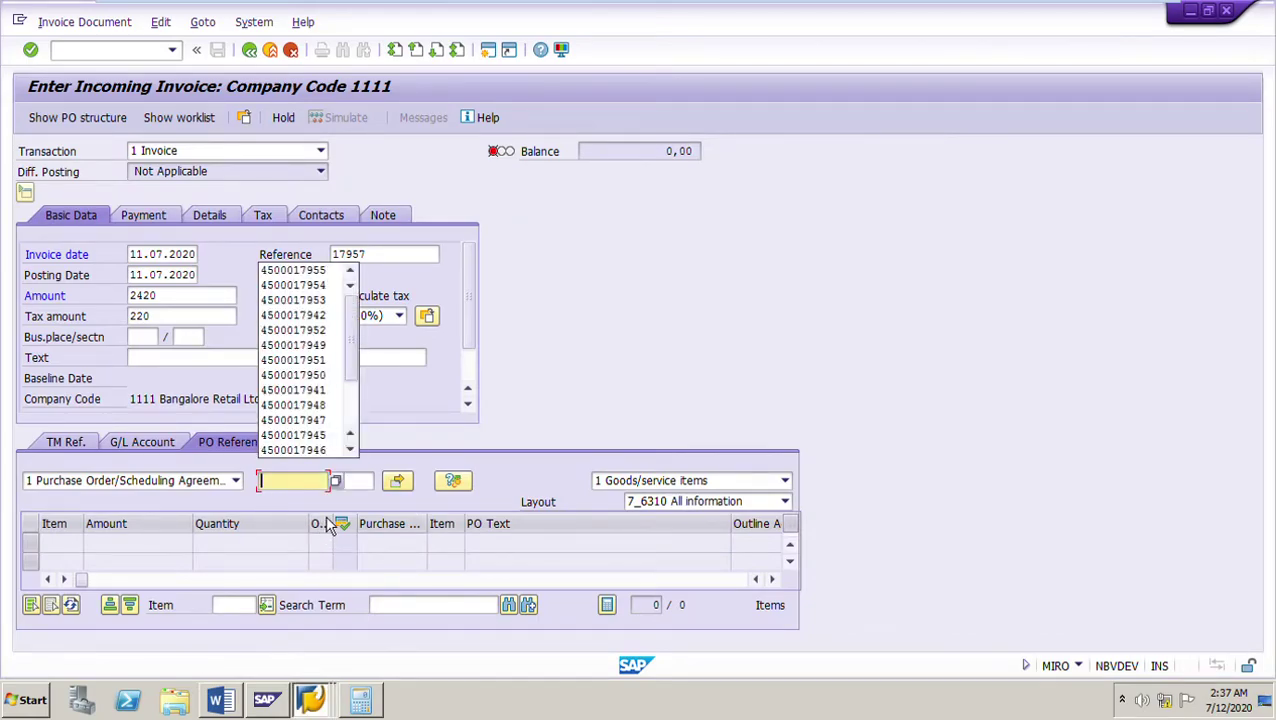
left_click(326, 272)
key("BackSpace")
type("7")
left_click(440, 489)
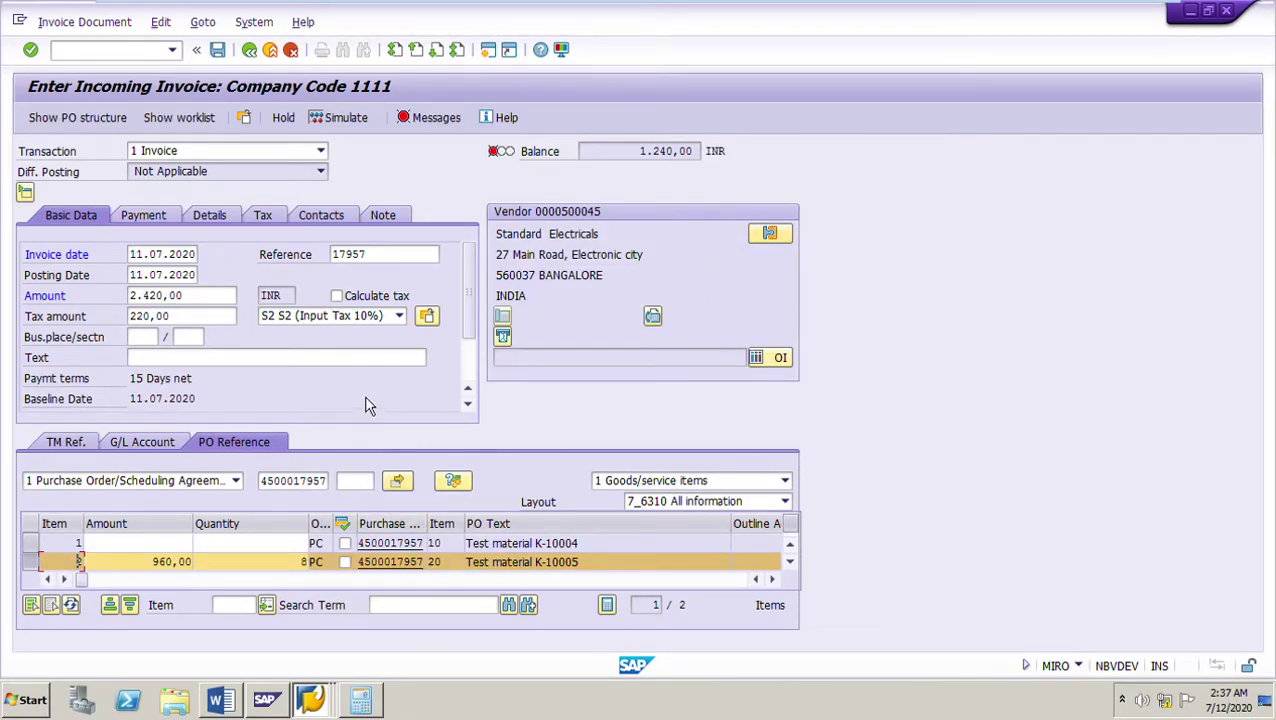
left_click_drag(594, 523, 590, 545)
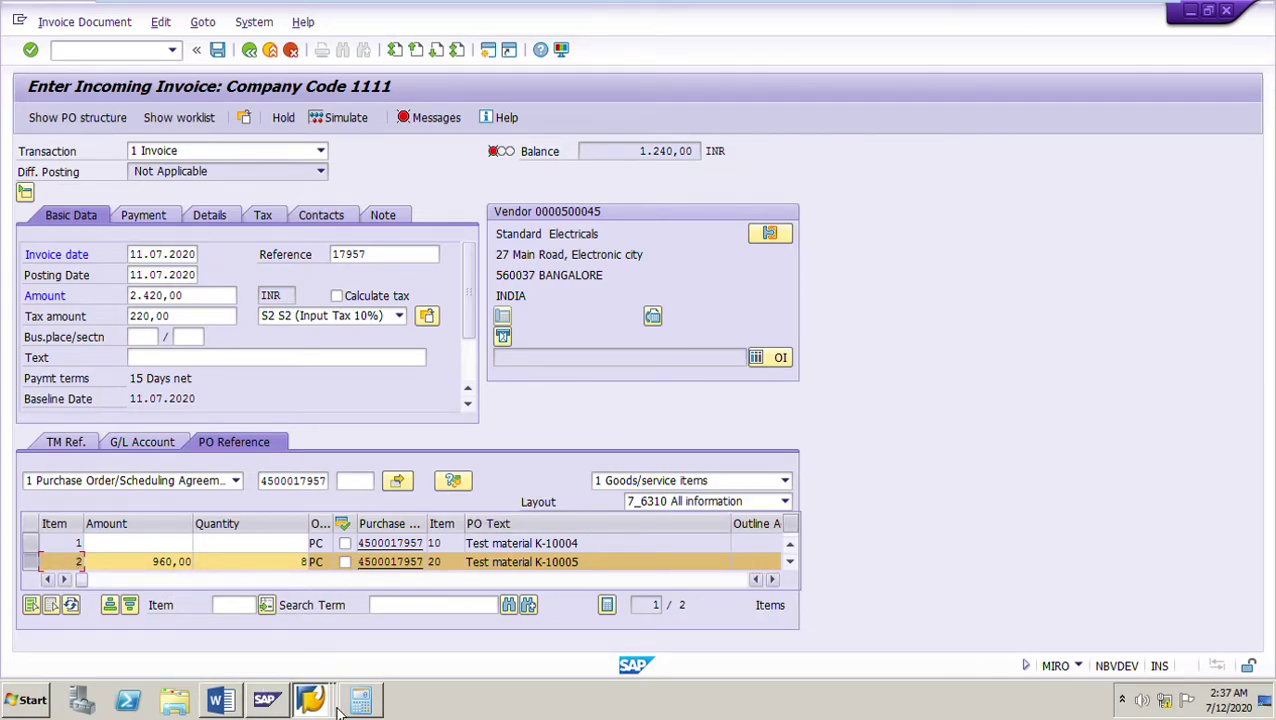
- Read the item-change instructions in Word, and set invoice item 1 (K-10004) to quantity 10 and amount 950 in SAP
left_click(222, 700)
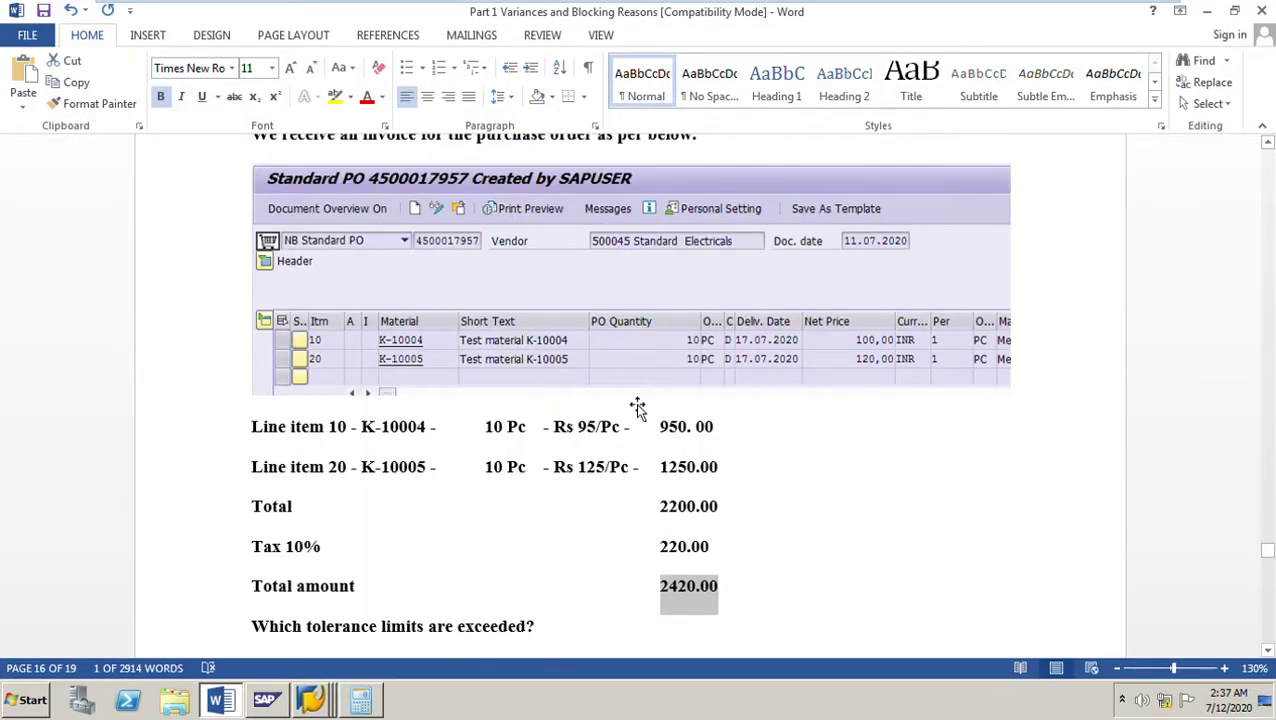
scroll(724, 419, "down", 3)
scroll(727, 419, "down", 8)
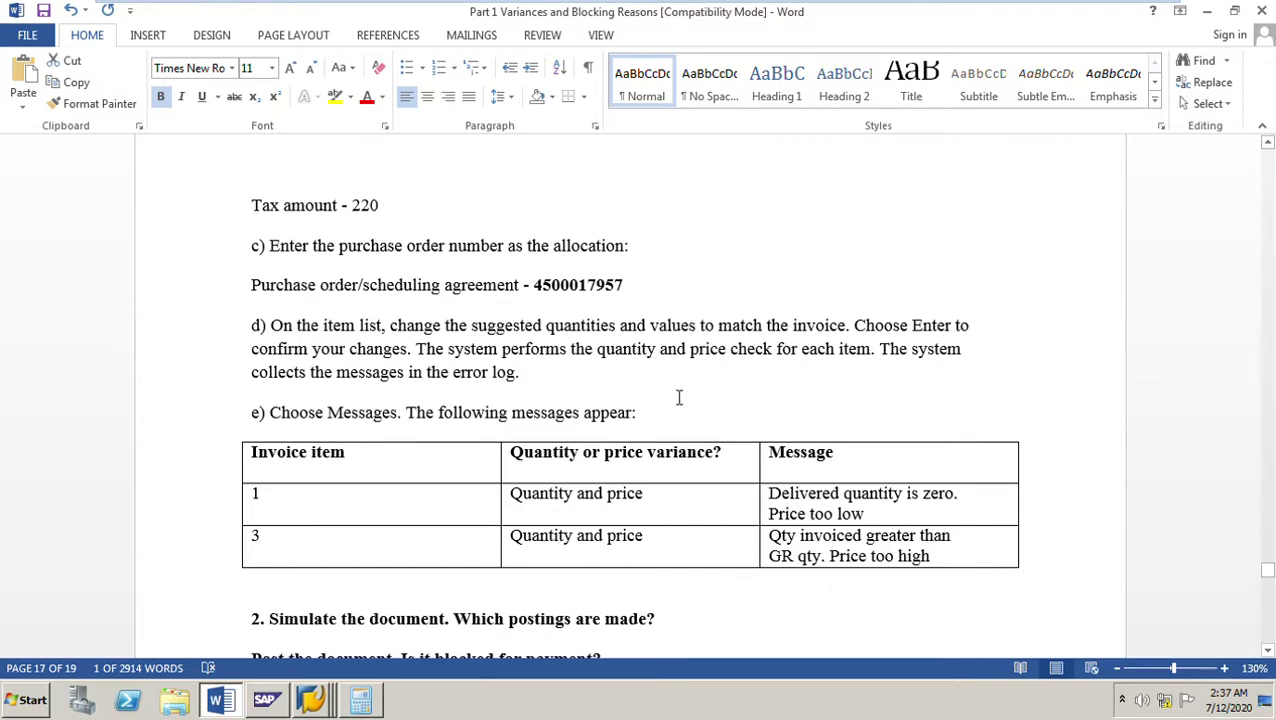
left_click(323, 706)
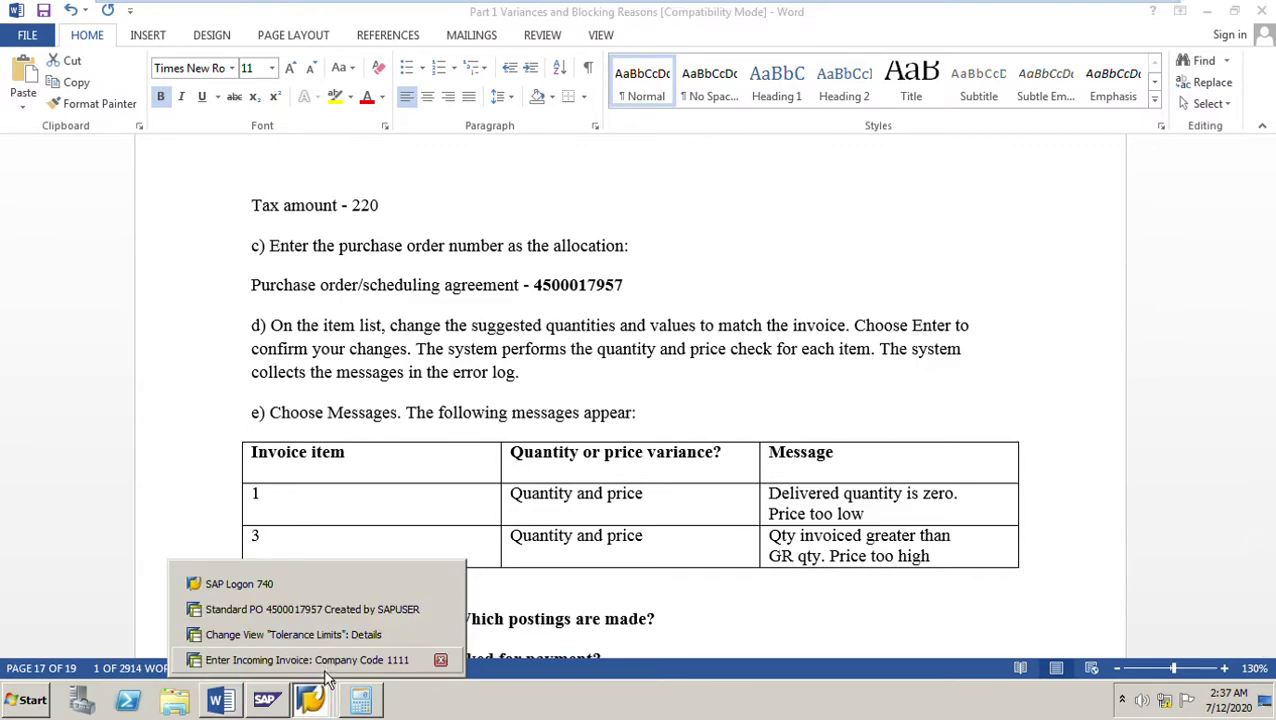
left_click(320, 662)
left_click(280, 549)
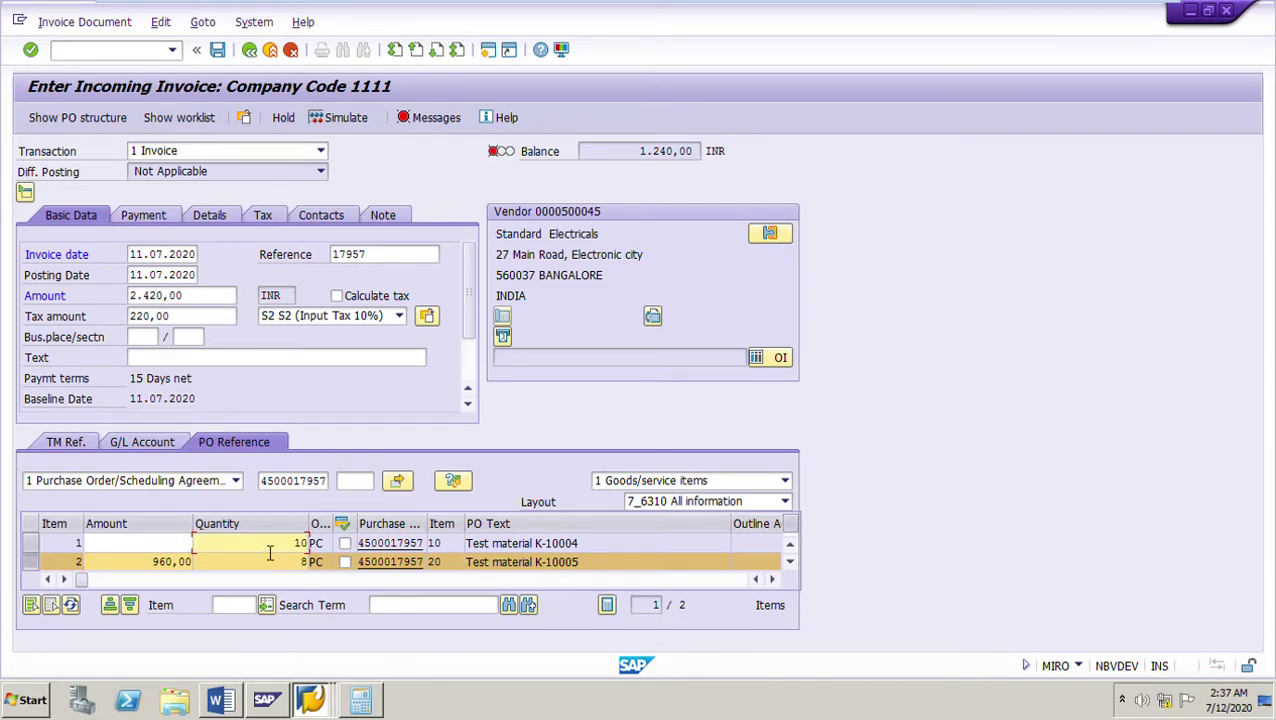
left_click(169, 550)
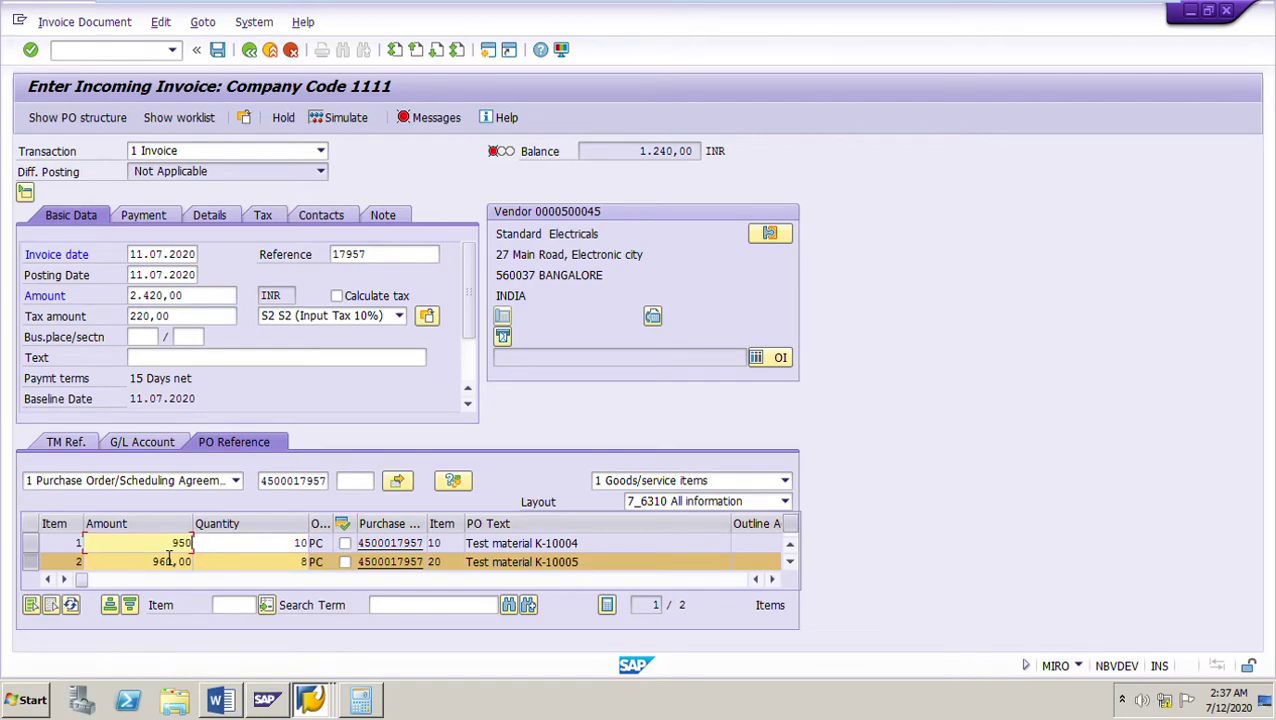
key("Return")
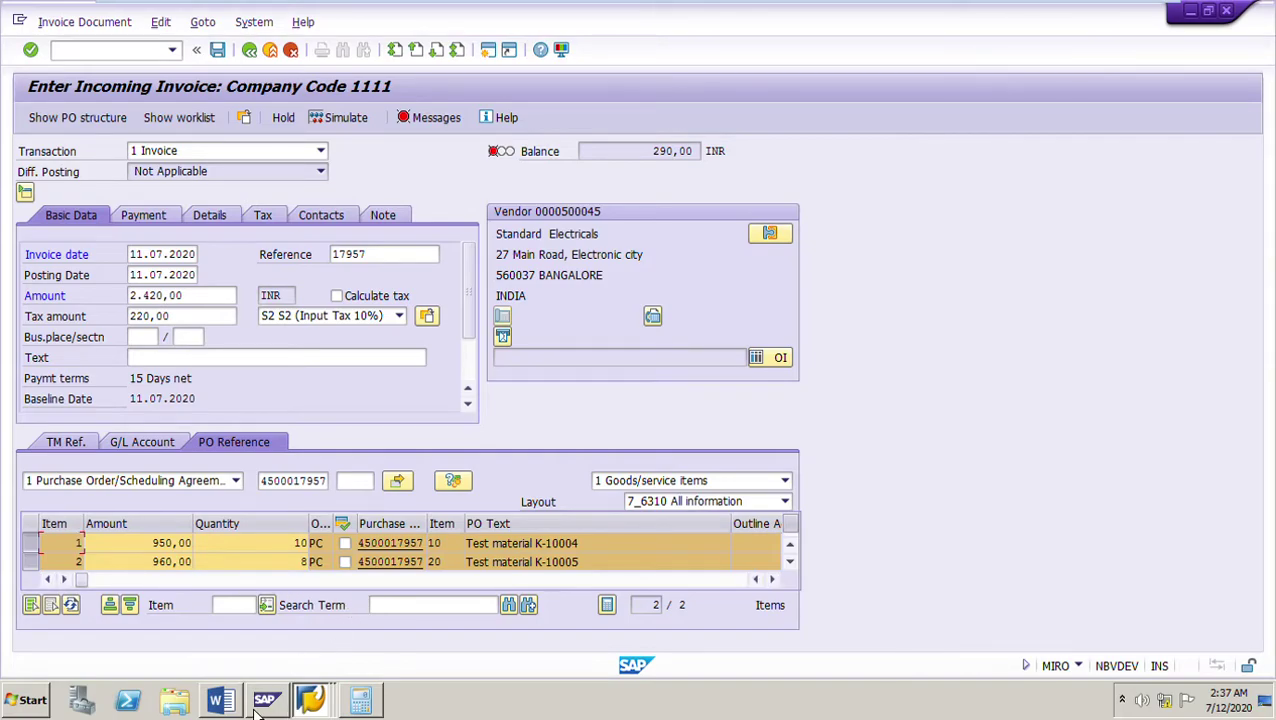
- Check the purchase order history of item 20 (K-10005) in the Standard Electricals purchase order
left_click(305, 562)
left_click_drag(158, 561, 206, 568)
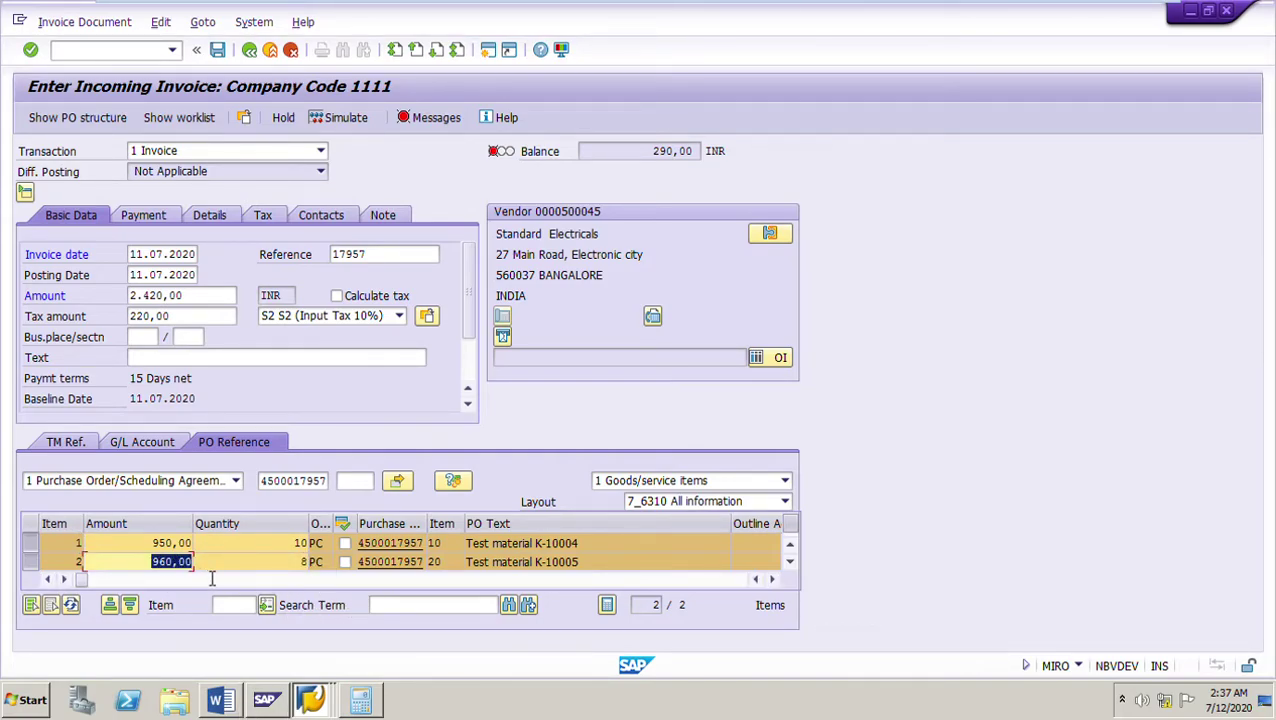
left_click(268, 698)
left_click(300, 606)
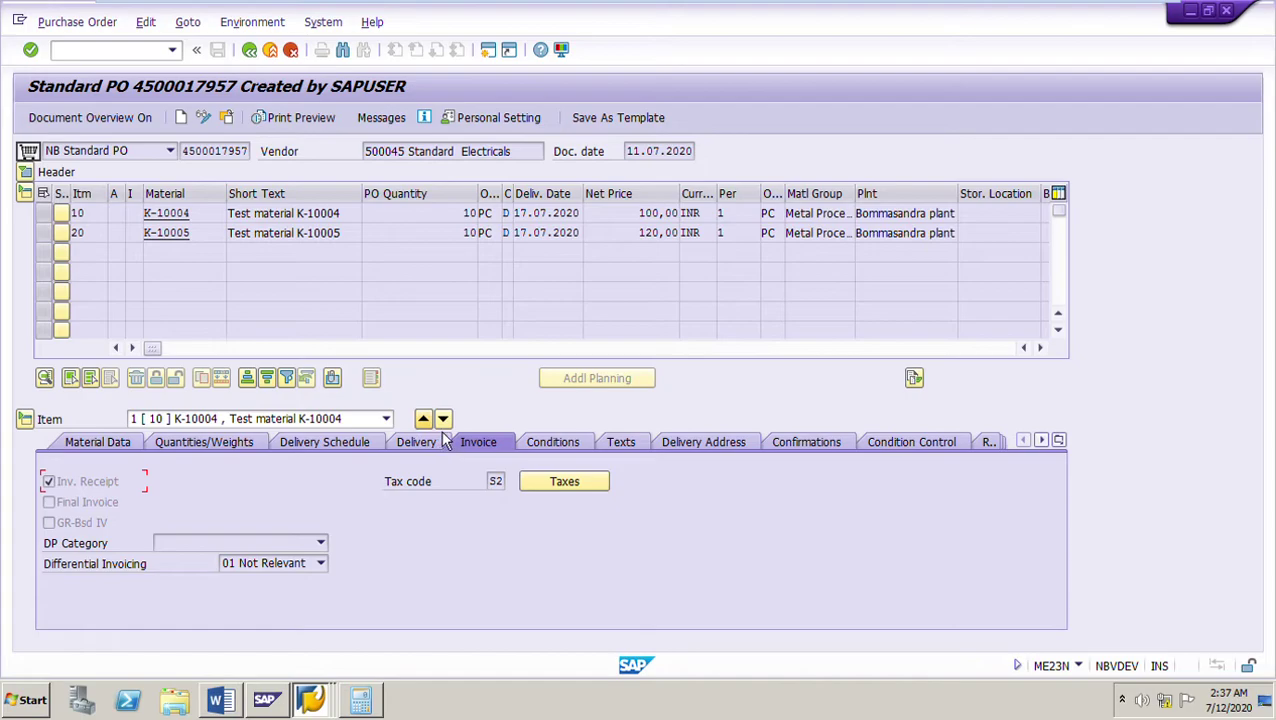
left_click(443, 419)
left_click(651, 448)
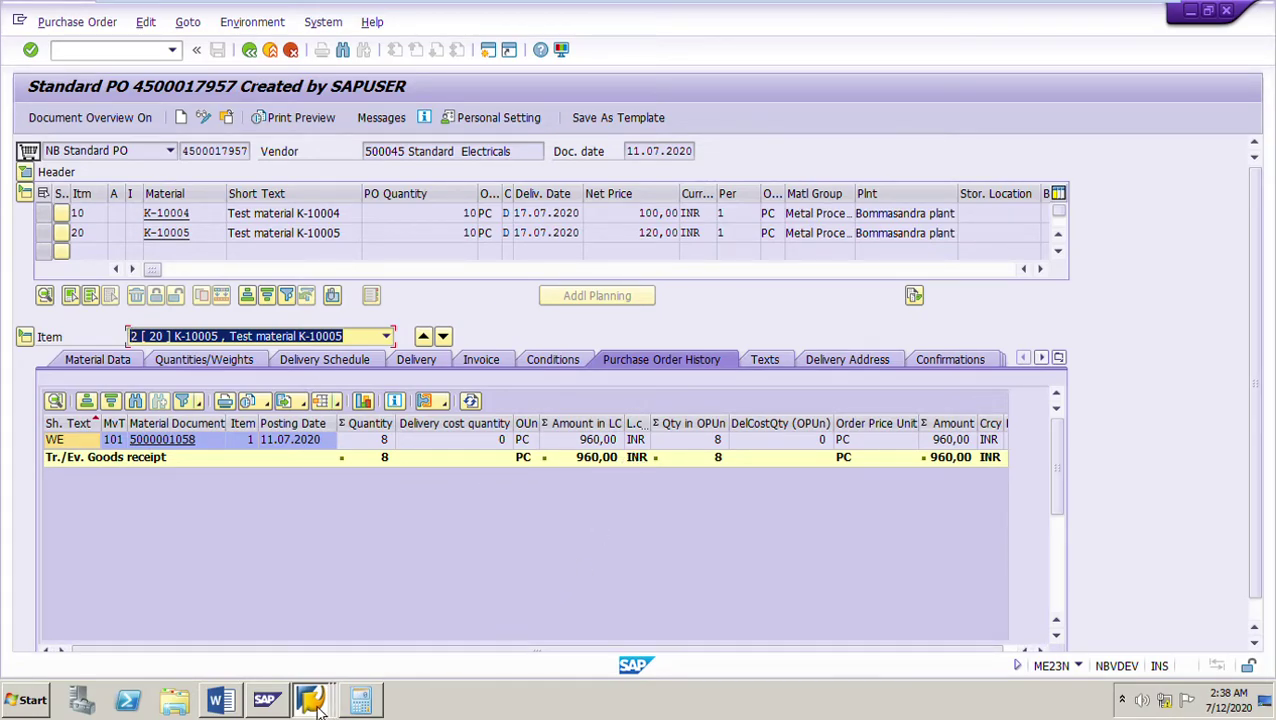
- Look up line item 20 in the Word exercise, and set invoice item 2 (K-10005) to quantity 10 and amount 1250 in SAP
left_click(222, 700)
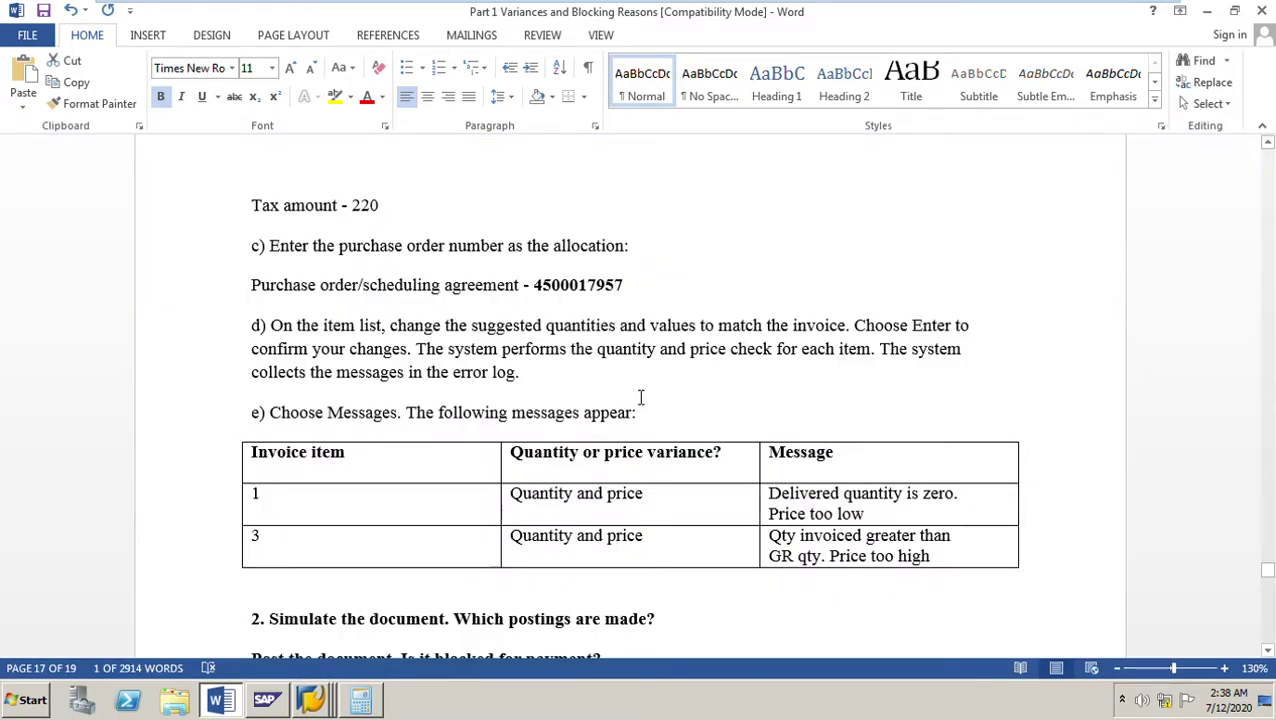
scroll(641, 398, "up", 15)
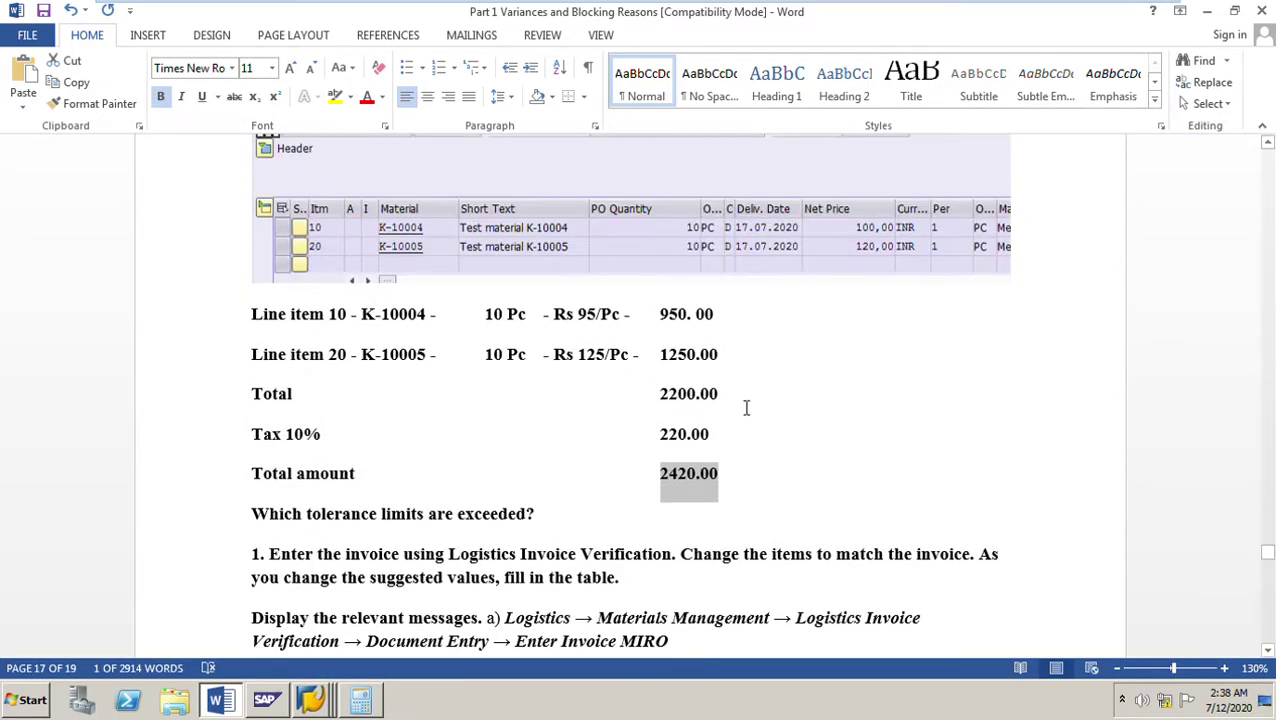
left_click_drag(486, 370, 671, 368)
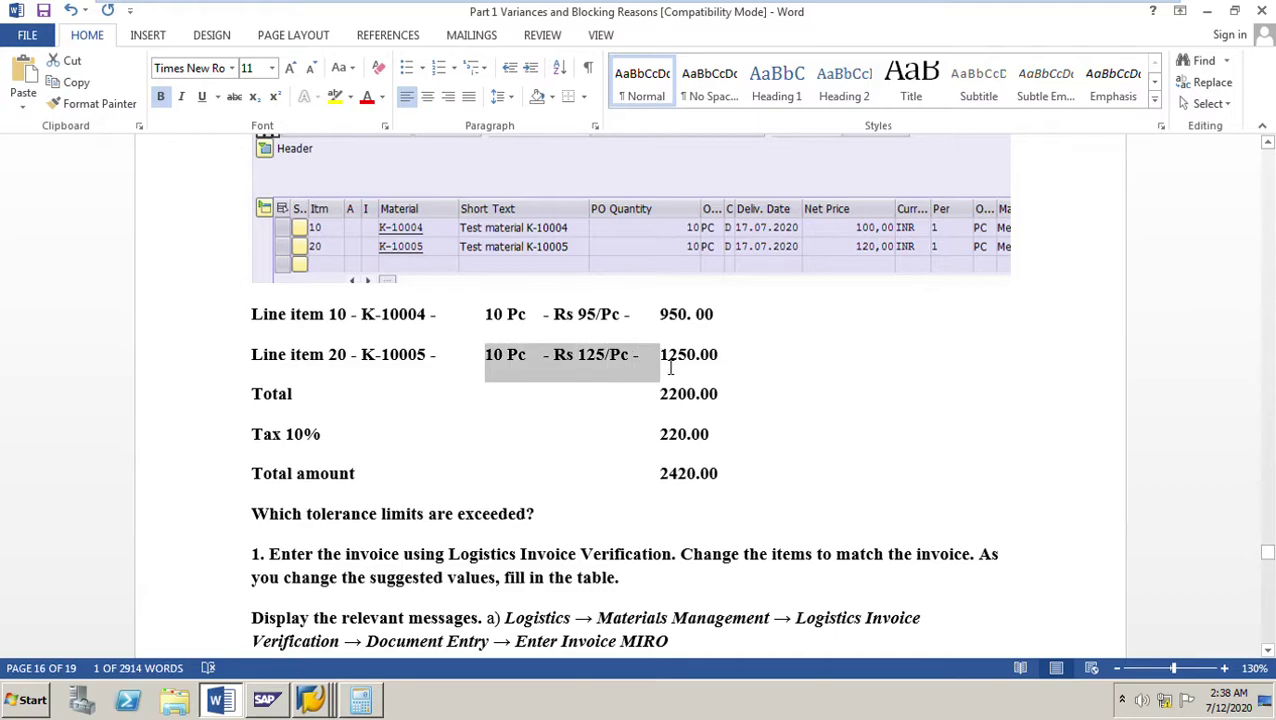
left_click(314, 700)
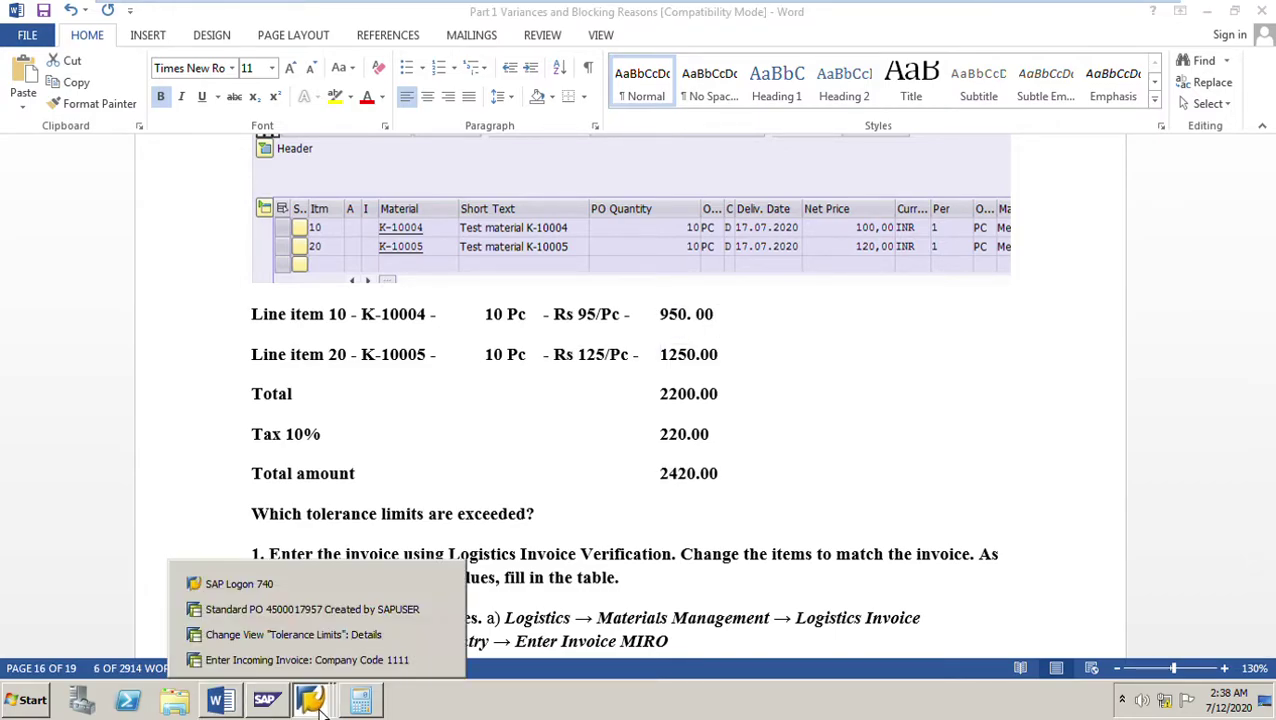
left_click(300, 658)
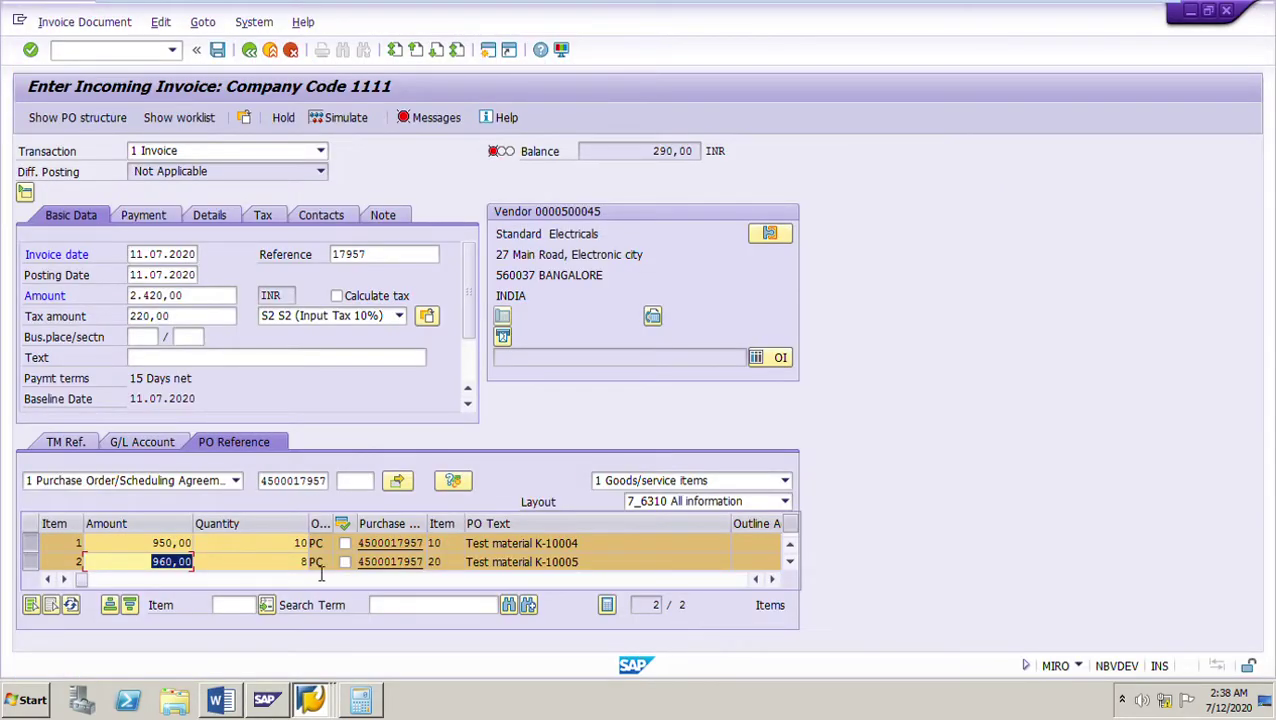
key("Tab")
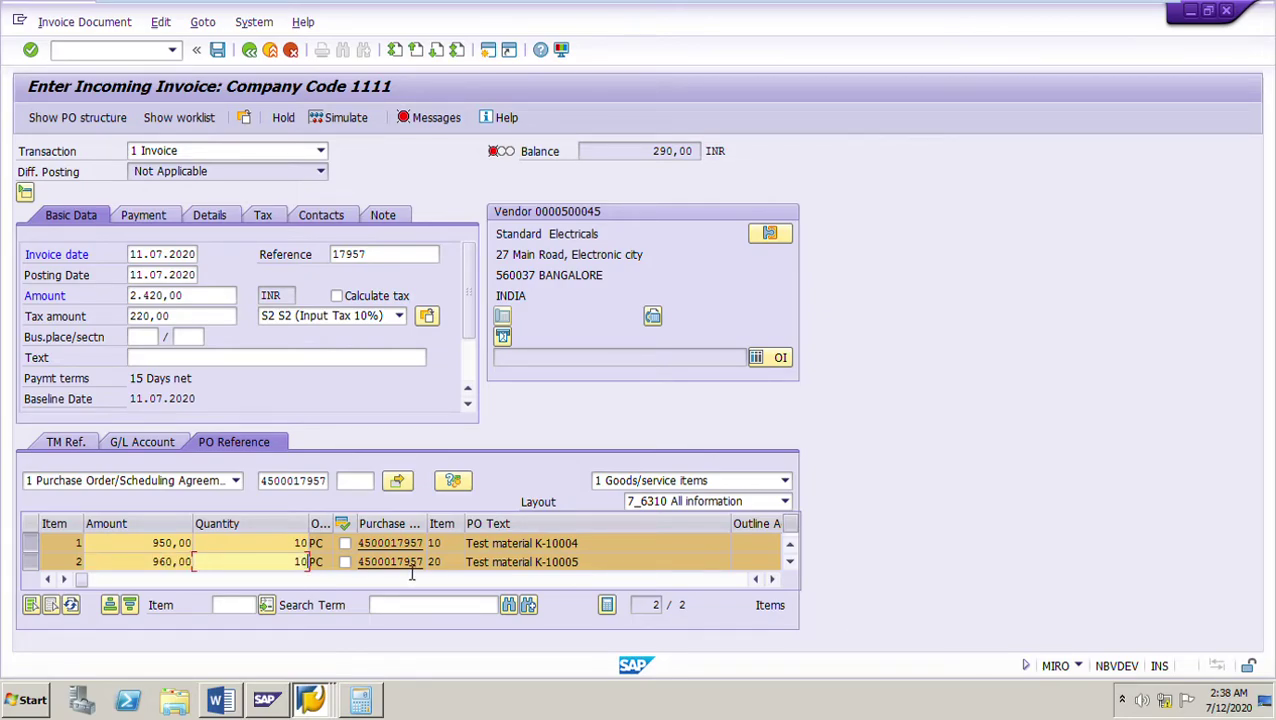
key("shift+Tab")
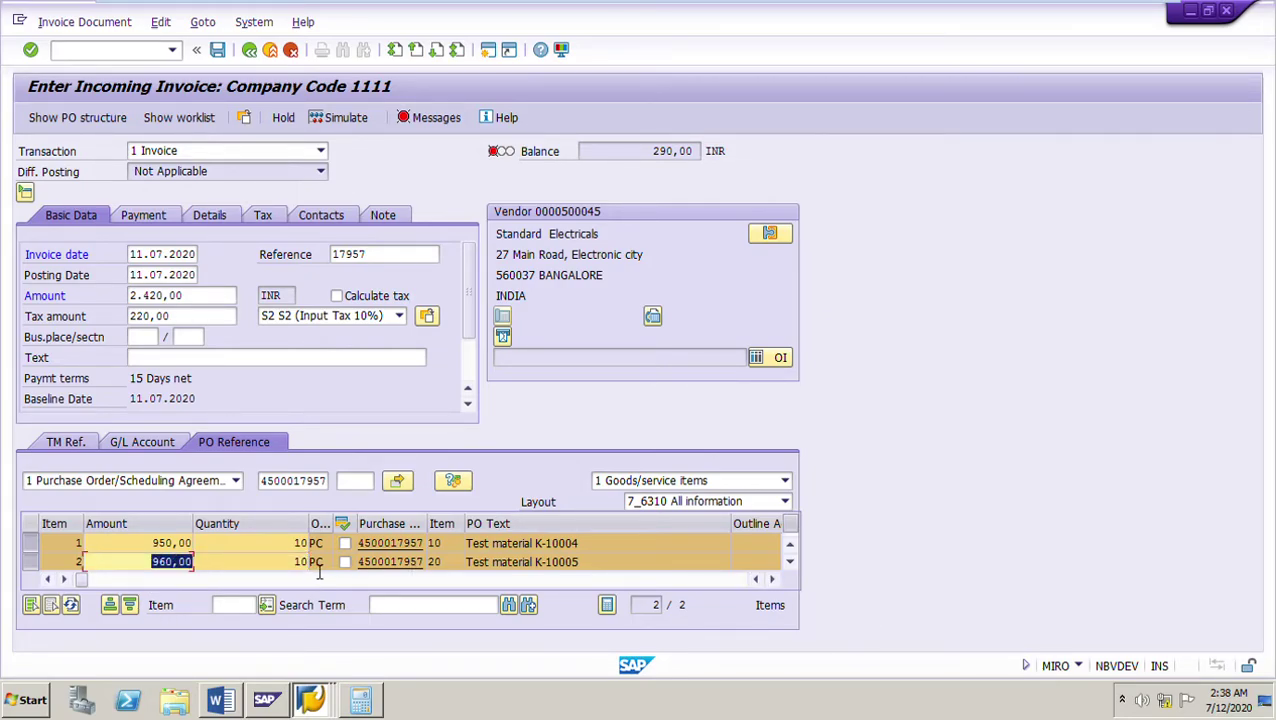
type("1250")
key("Return")
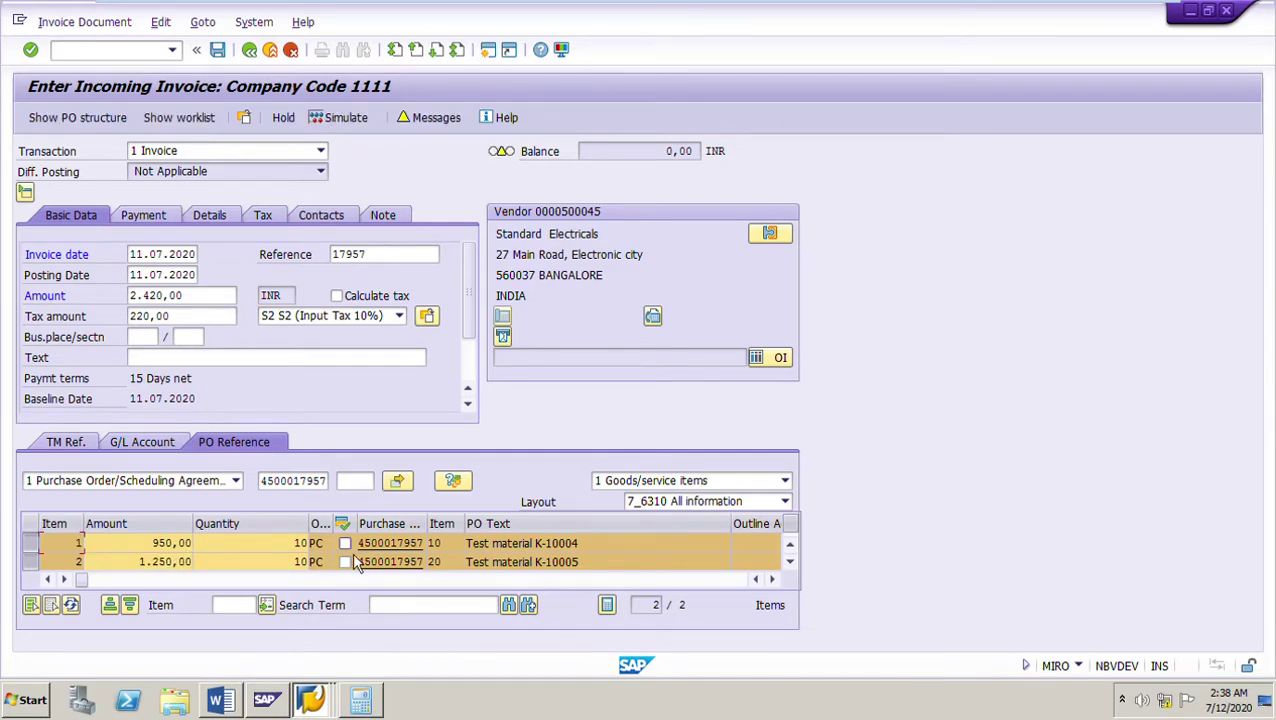
- Clear the header amount of the invoice and refresh the balance
left_click(203, 301)
left_click_drag(203, 301, 14, 312)
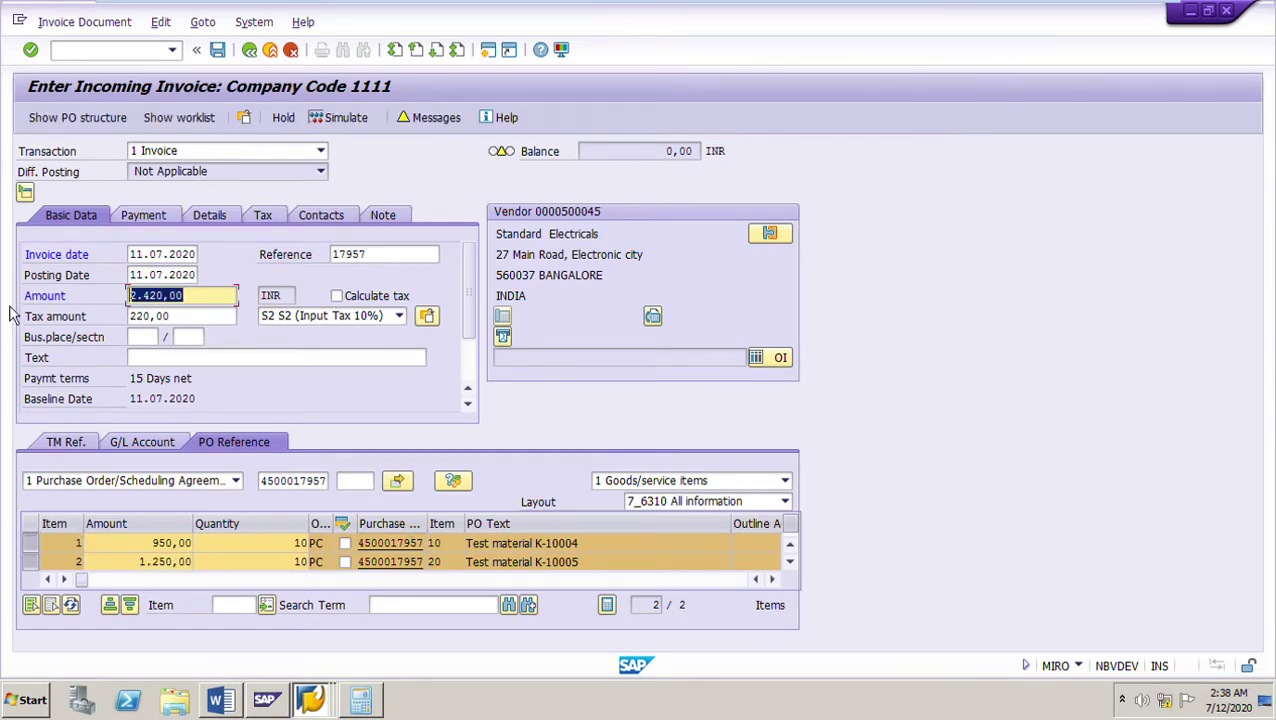
key("BackSpace")
left_click(952, 401)
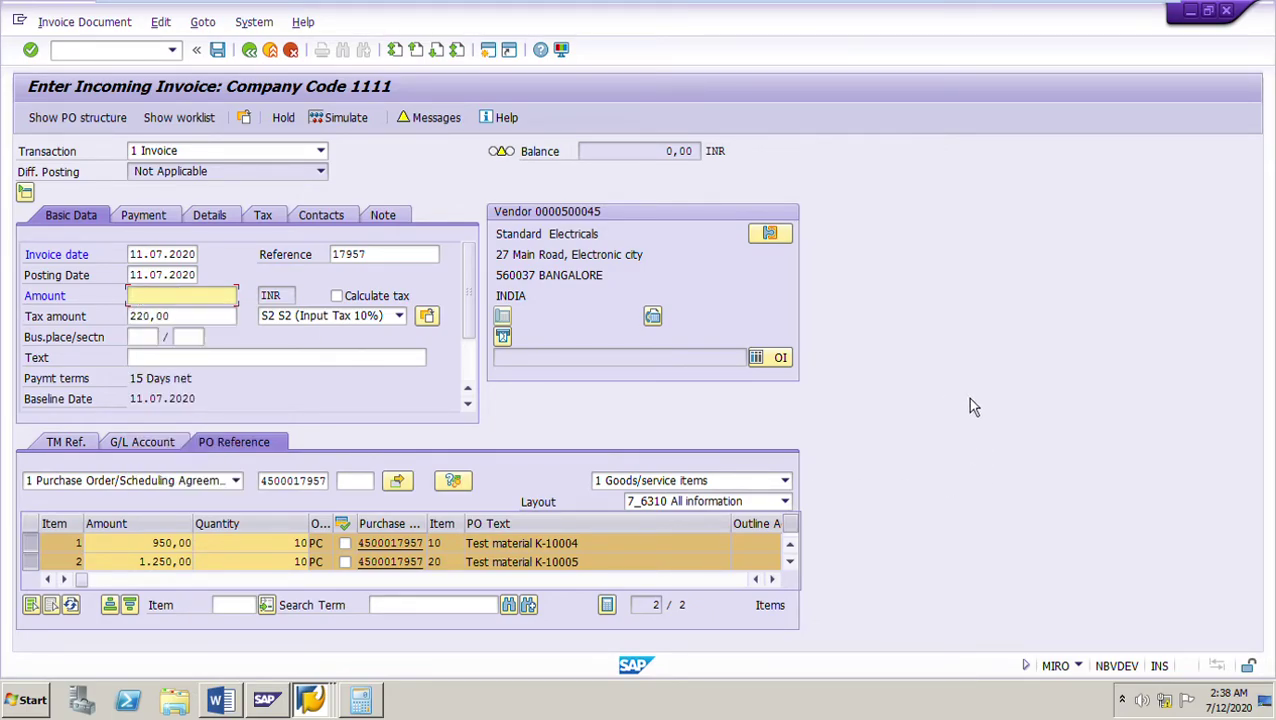
key("Return")
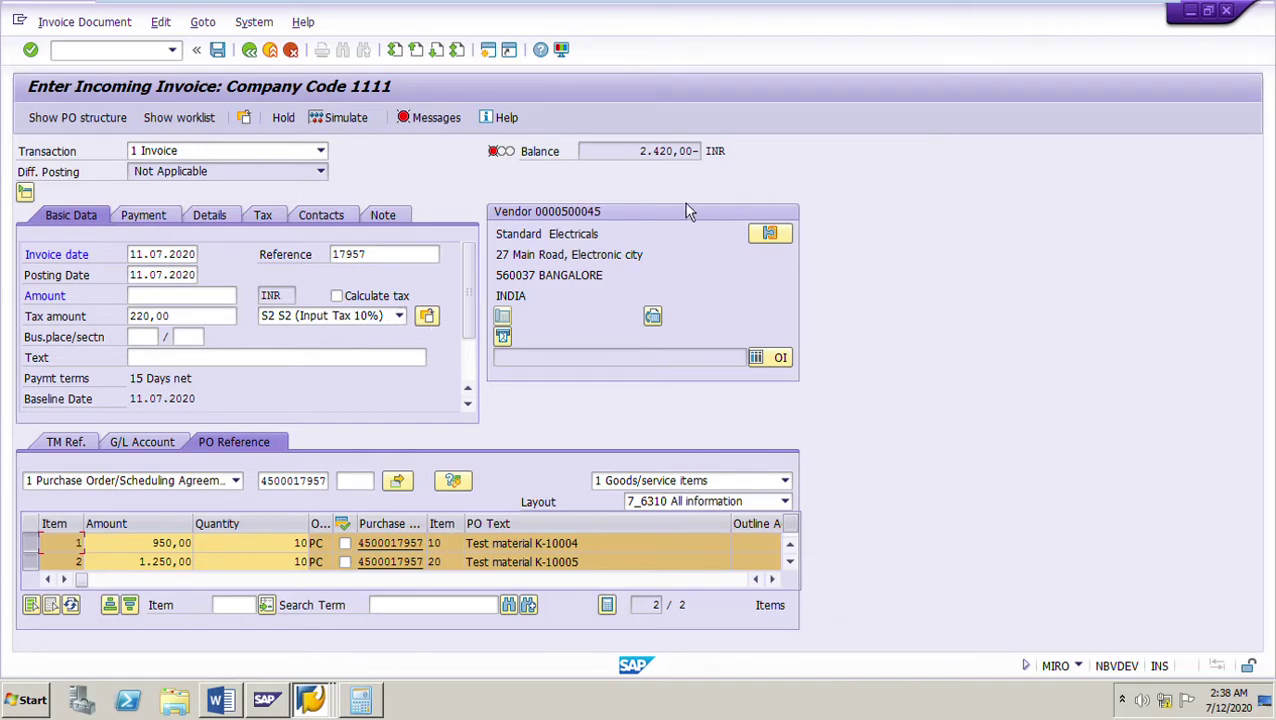
- Turn on automatic tax calculation and set the invoice header amount to 2.420
left_click(338, 297)
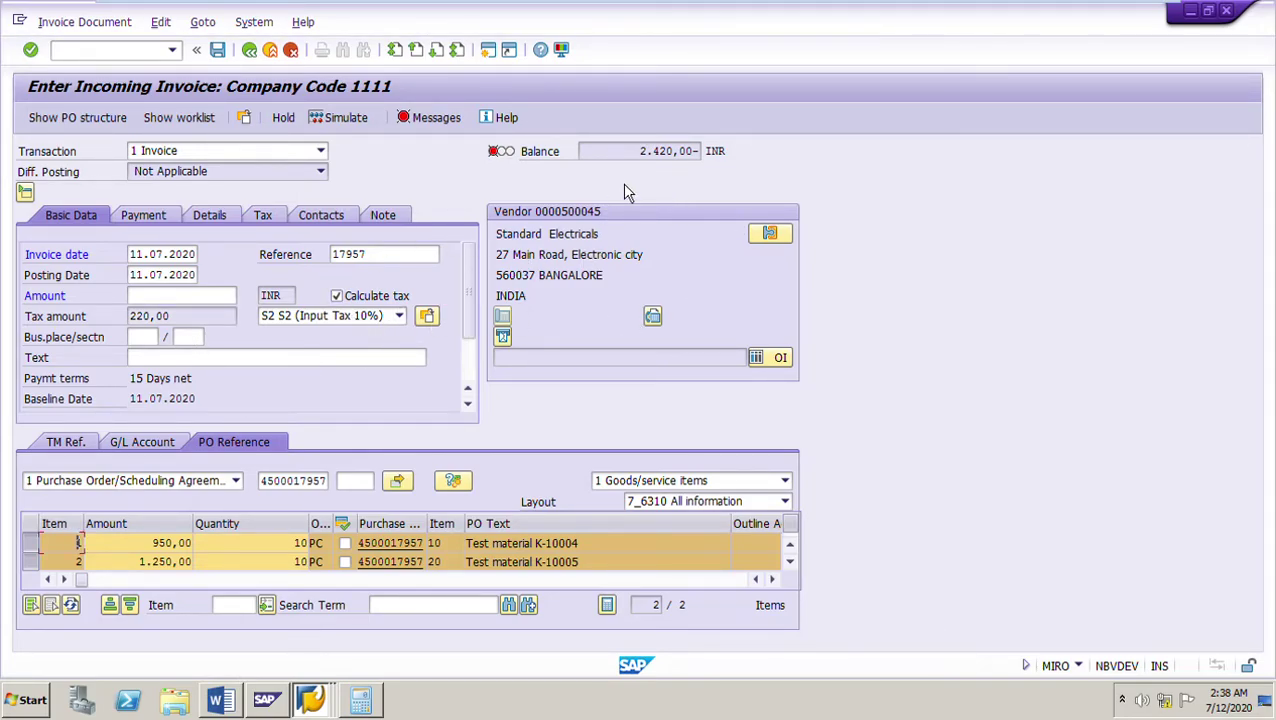
left_click(202, 296)
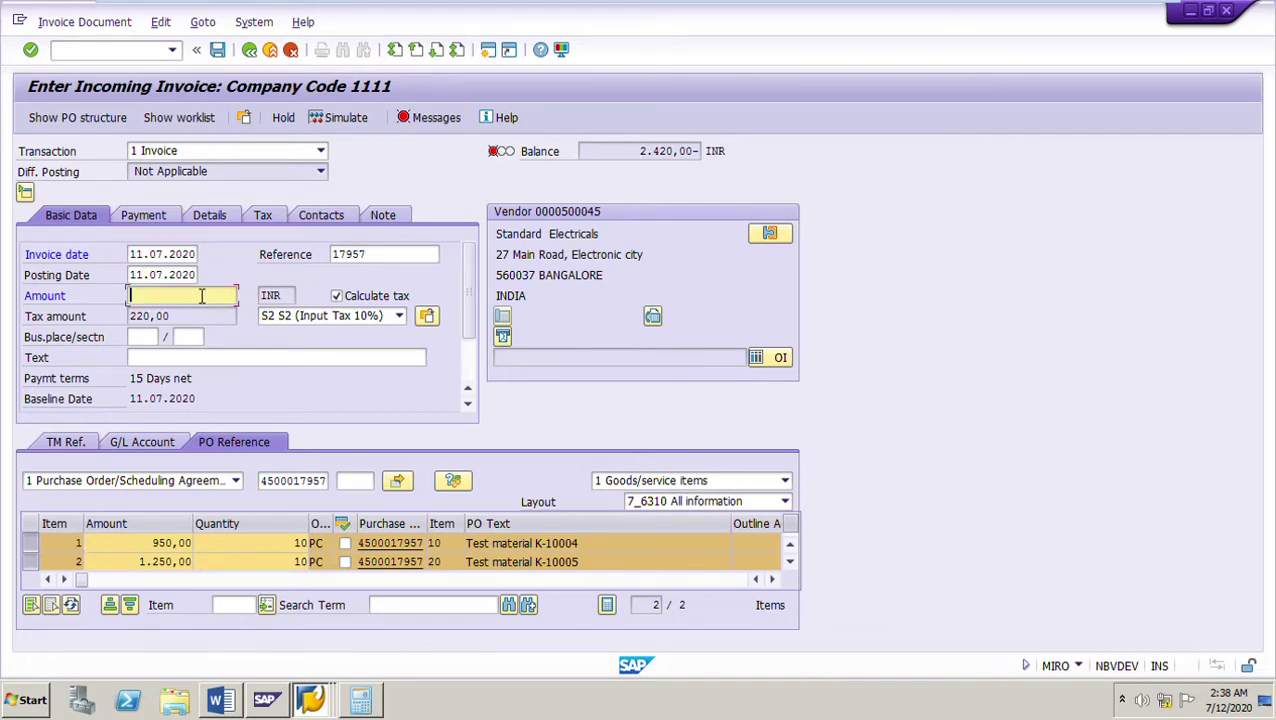
type("2.4")
type("20")
key("Return")
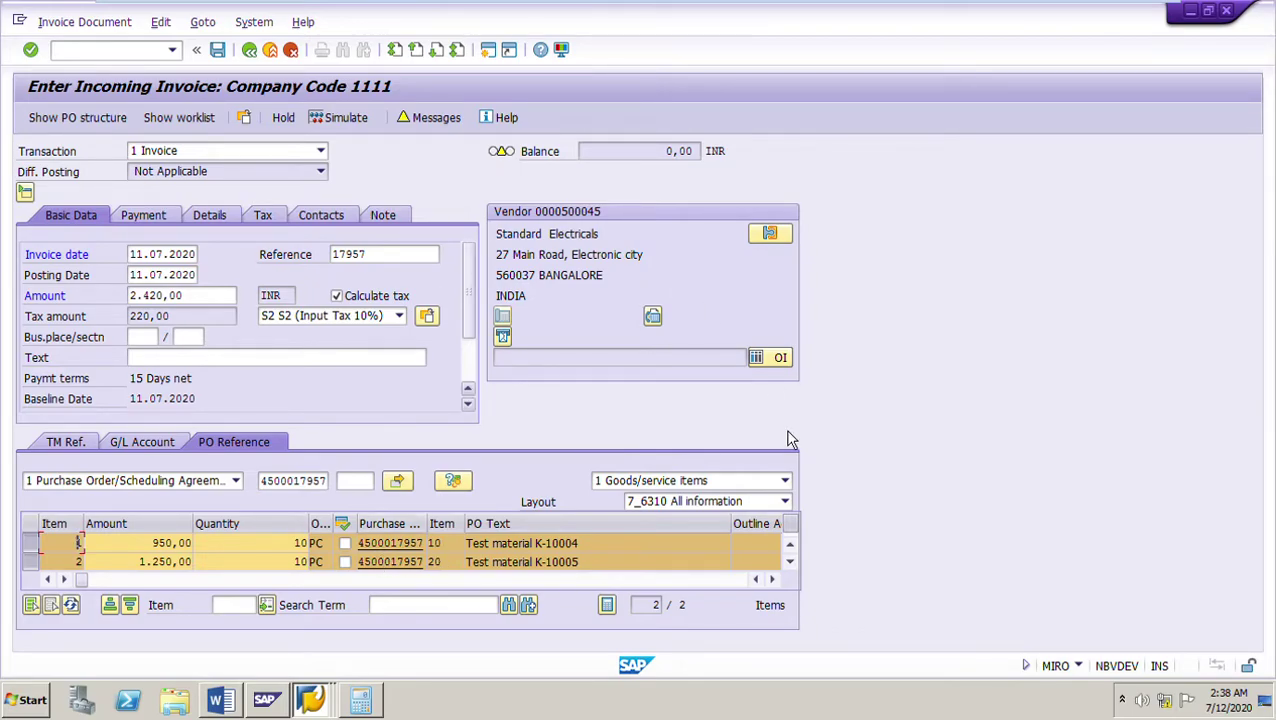
- Review the quantities and amounts of both invoice items and open the invoice's verification messages
double_click(300, 545)
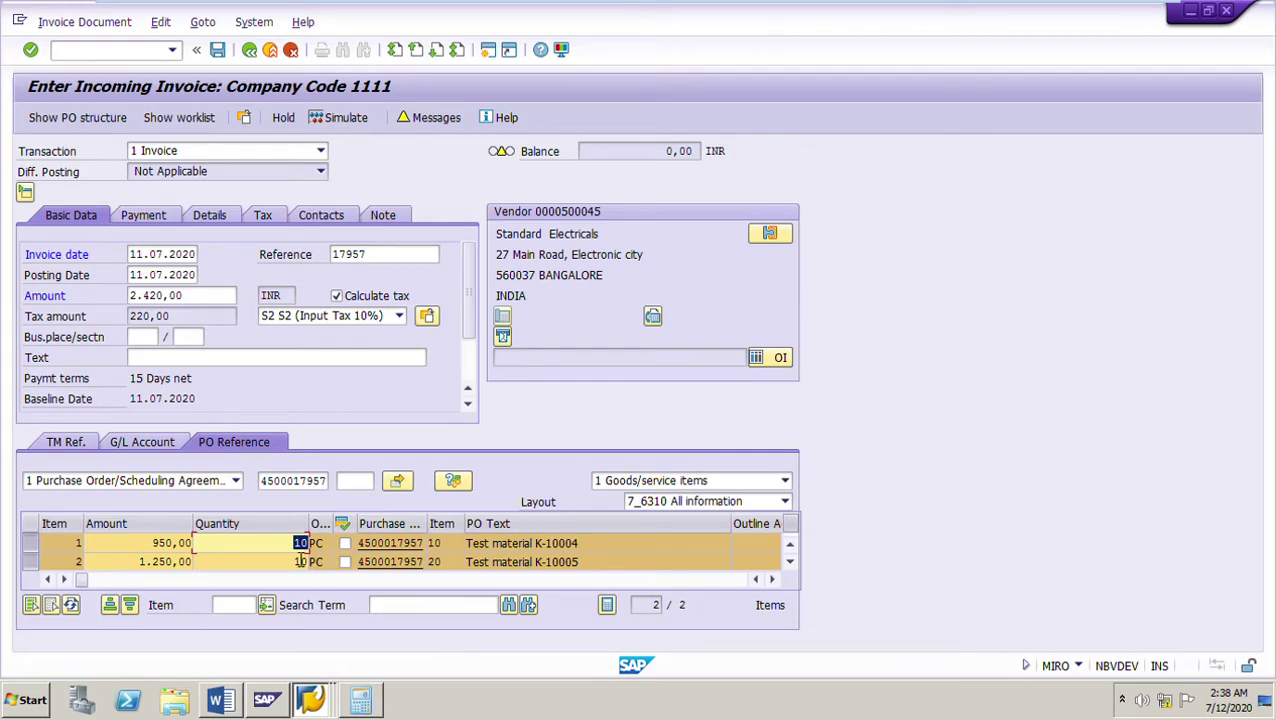
double_click(160, 543)
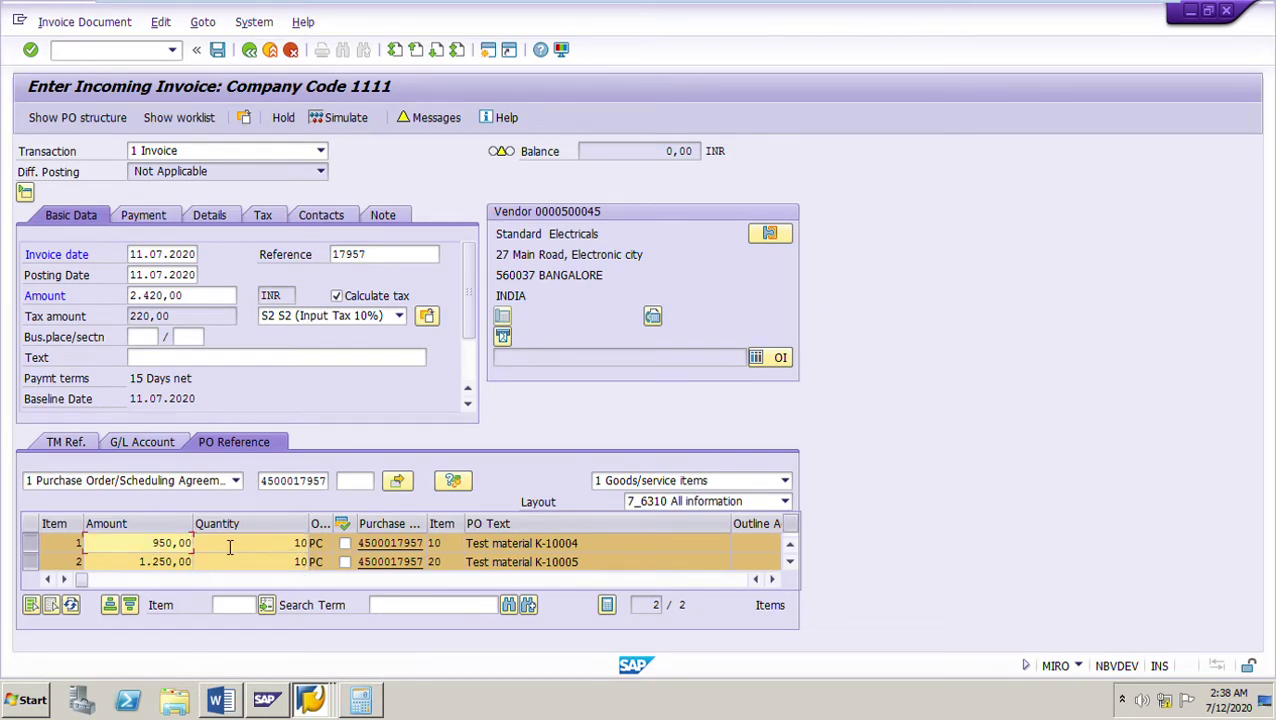
left_click(292, 568)
left_click_drag(142, 562, 197, 565)
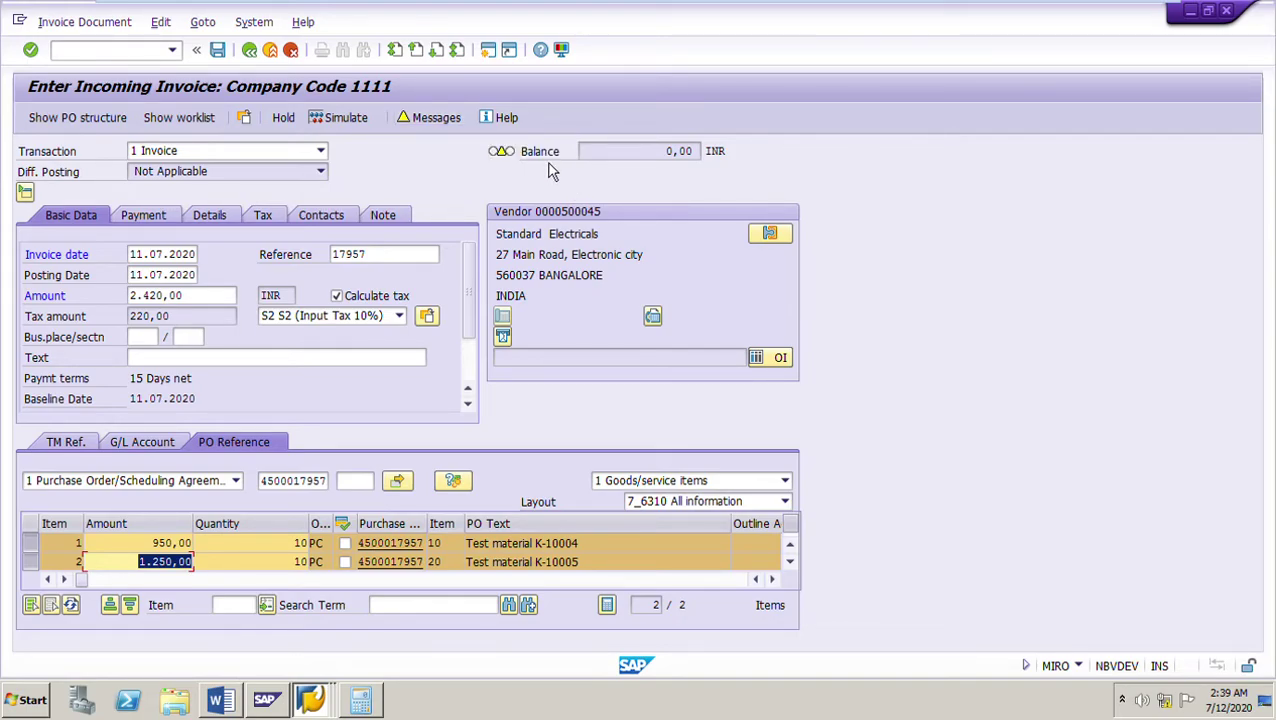
mouse_move(513, 175)
left_click(443, 131)
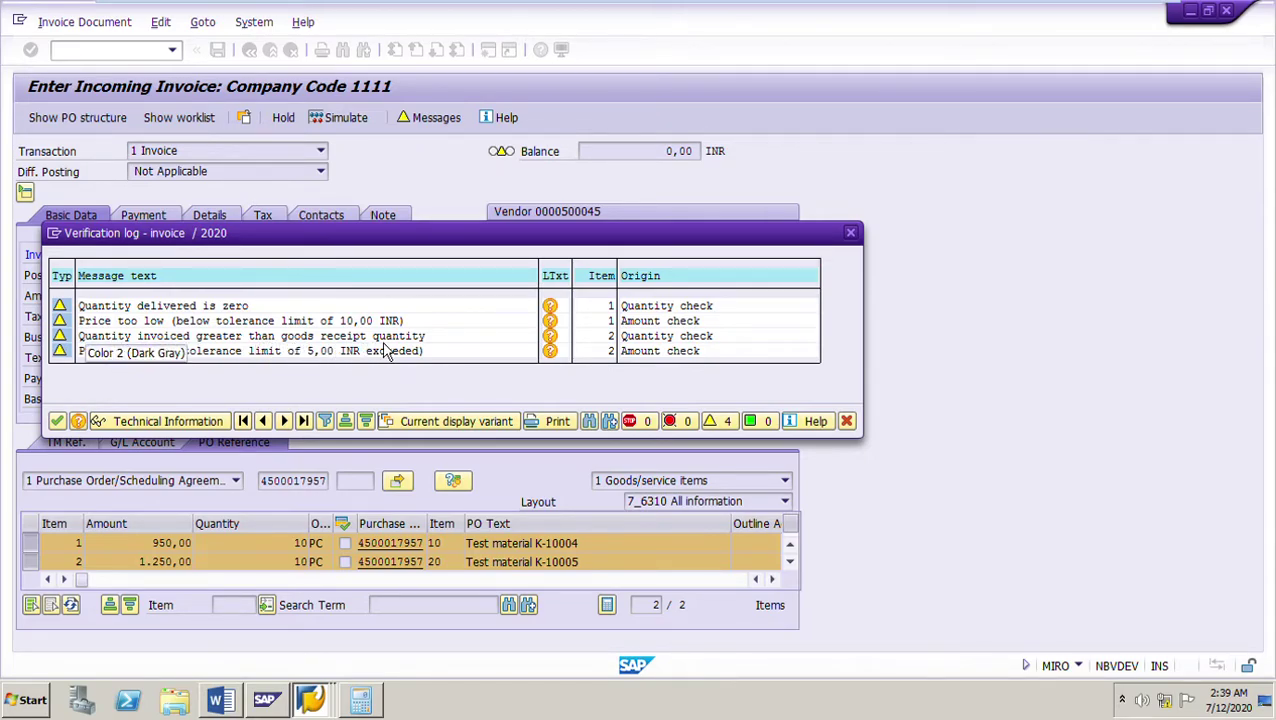
- Reopen the Set Tolerance Limits activity from the Implementation Guide and find the entries for company code 1111
left_click(312, 703)
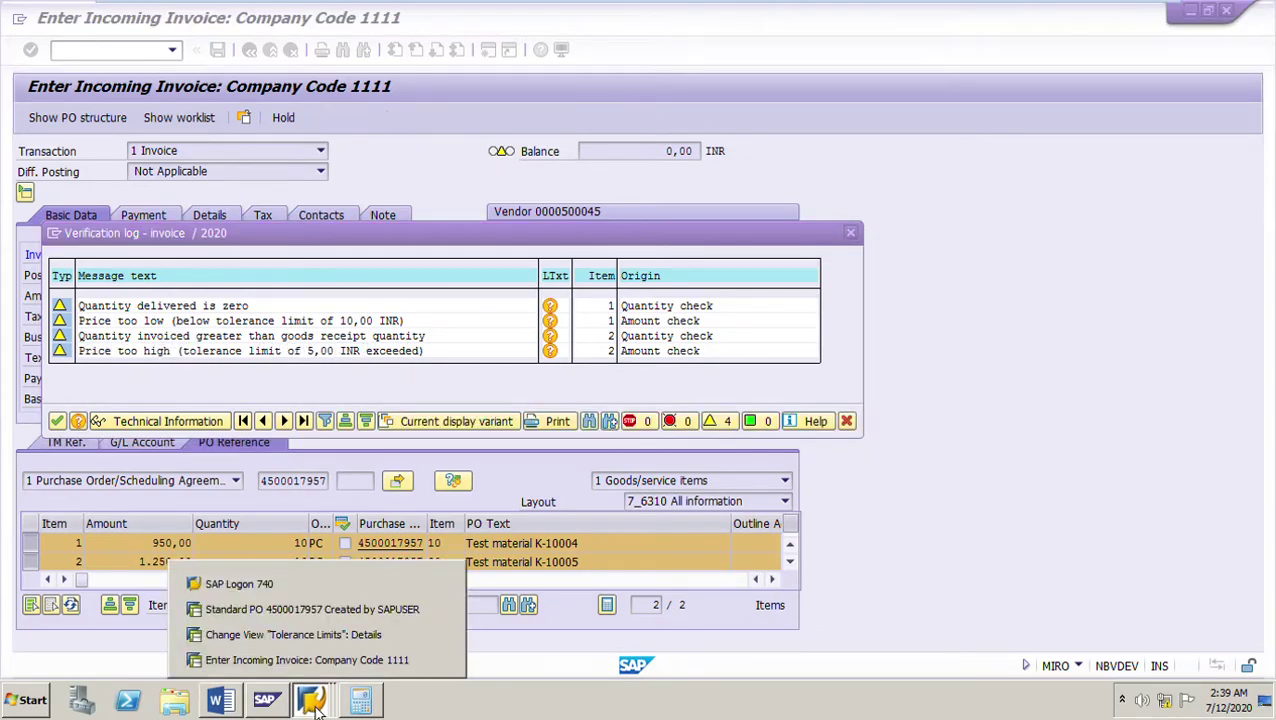
left_click(318, 632)
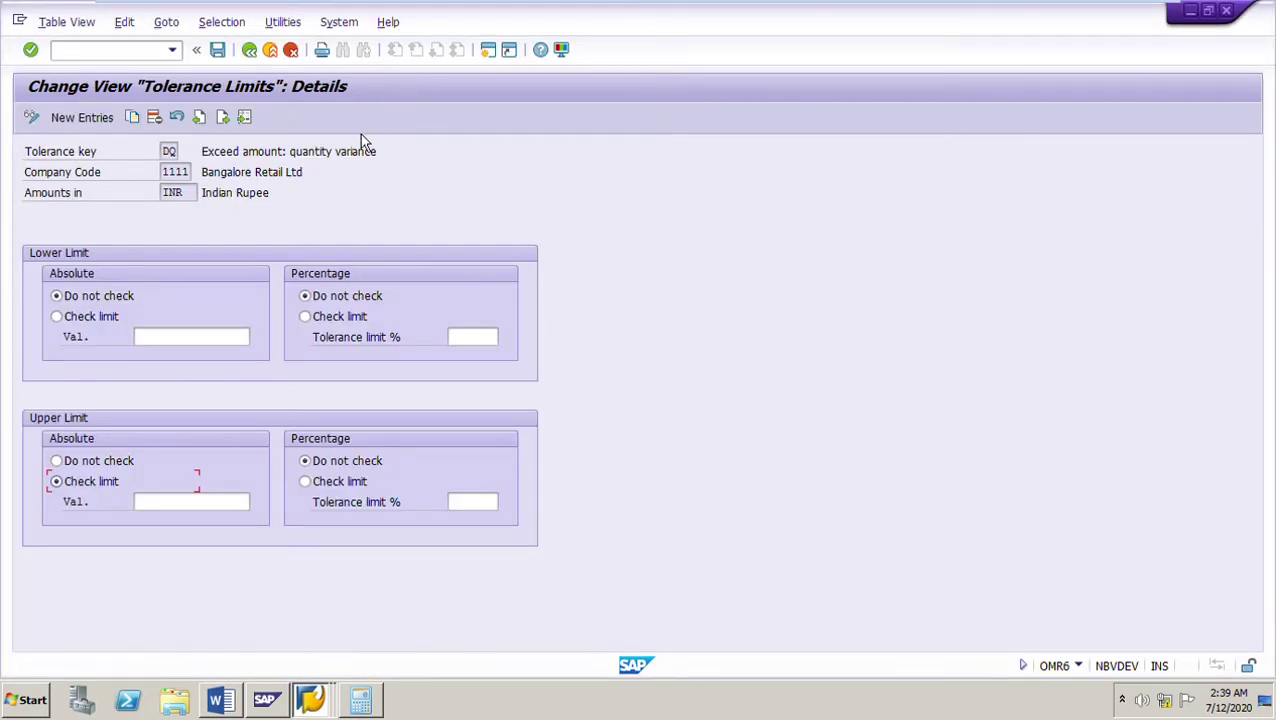
left_click(253, 56)
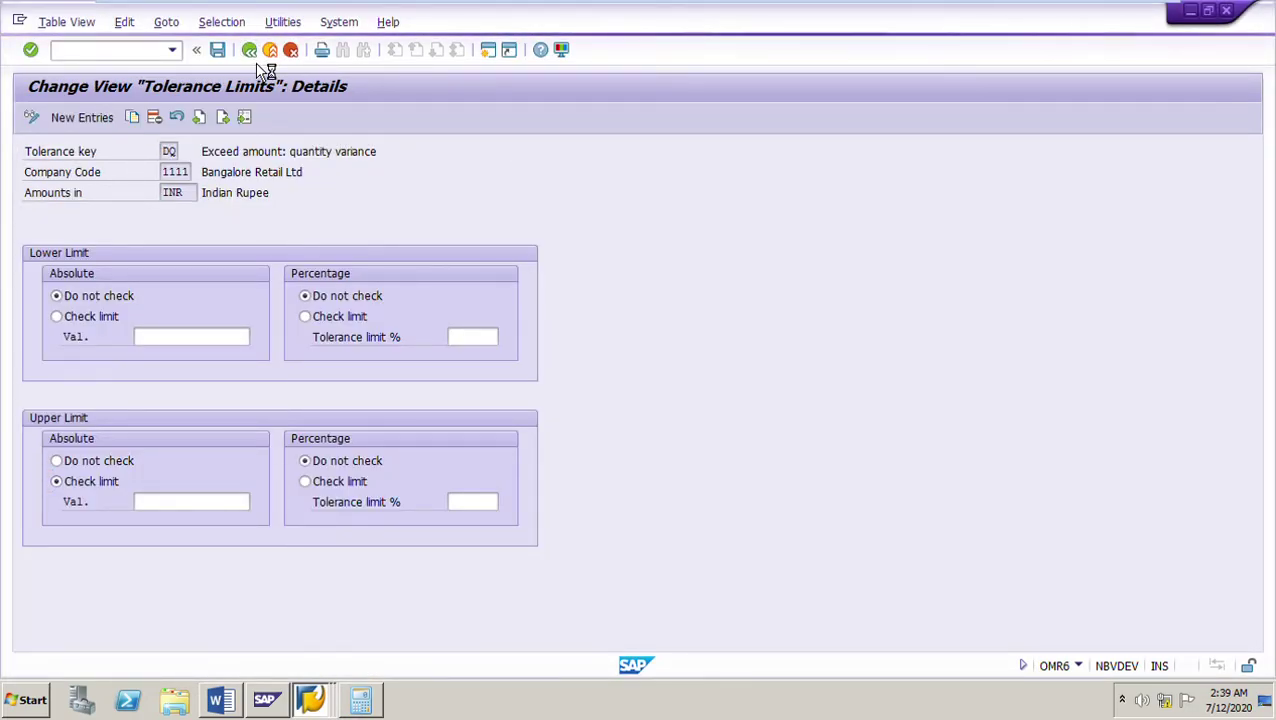
left_click(250, 50)
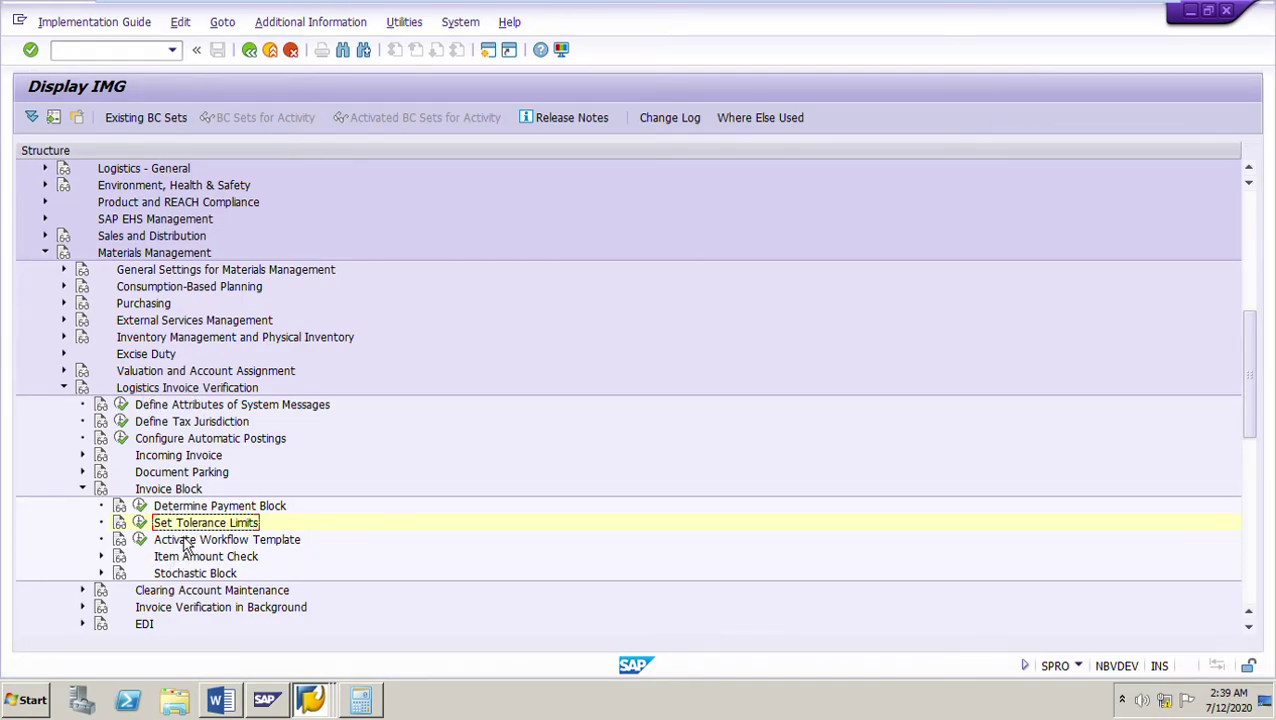
left_click(141, 522)
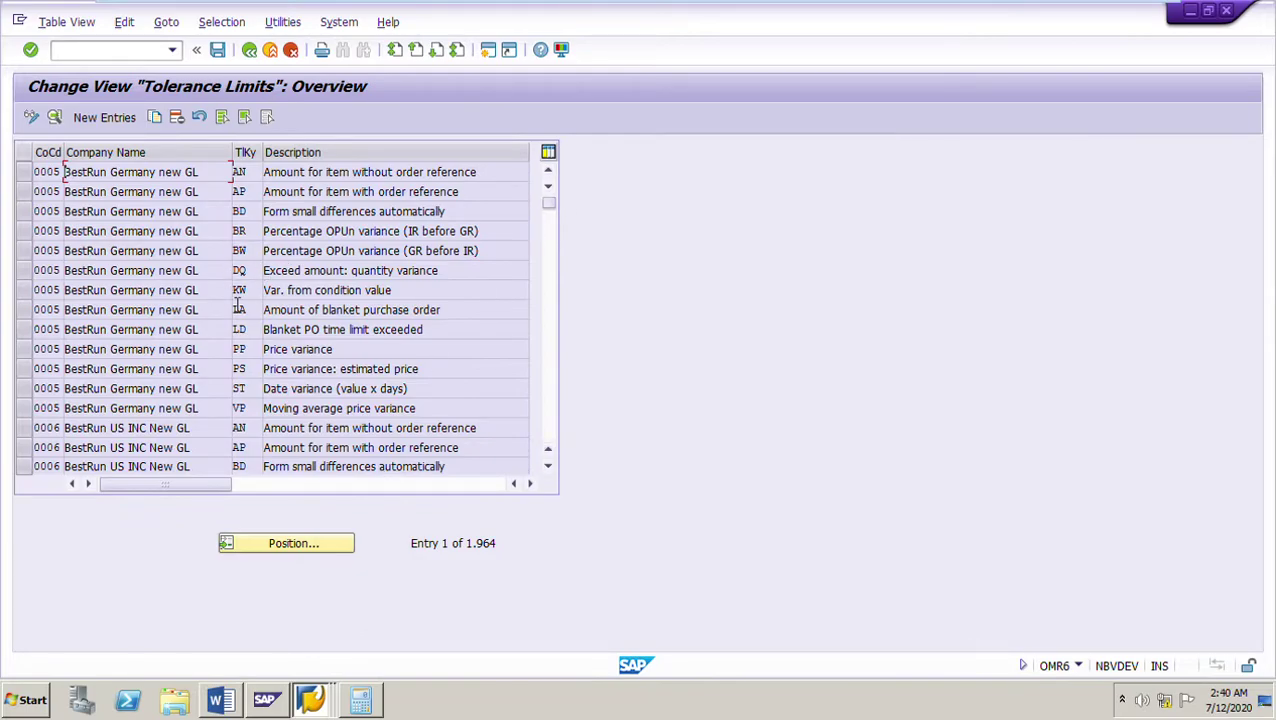
scroll(555, 382, "down", 3)
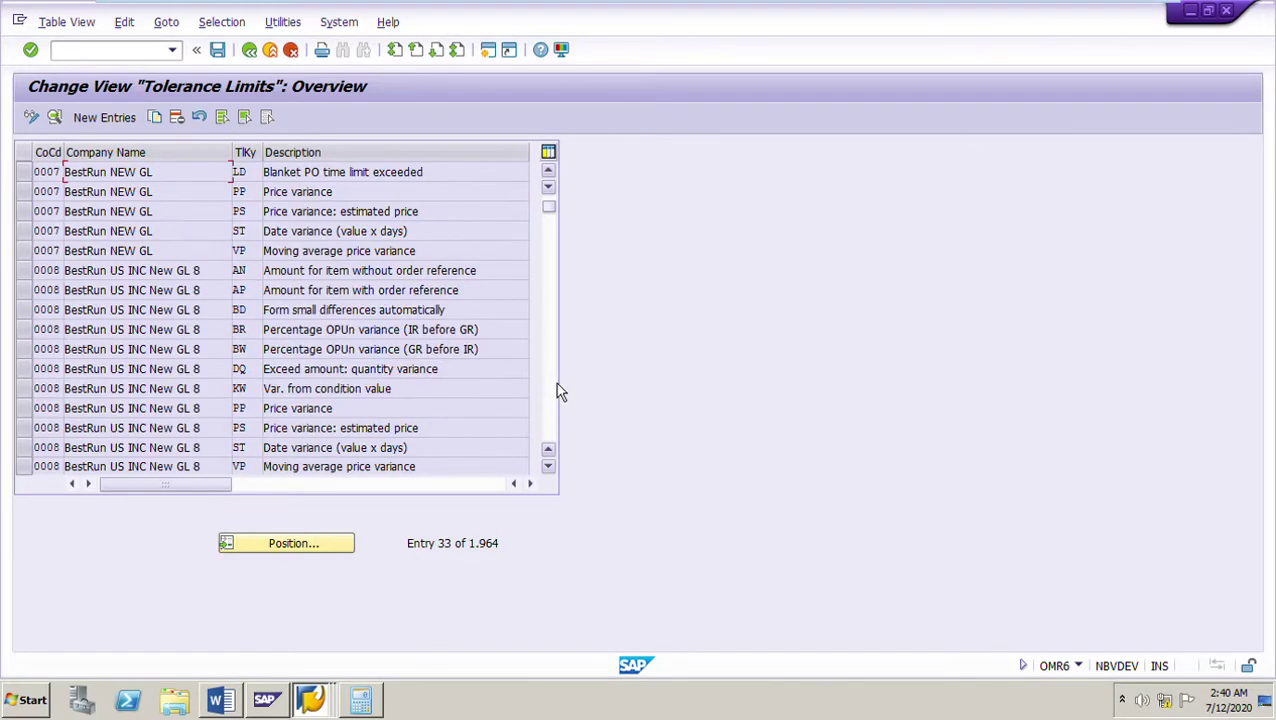
scroll(557, 385, "down", 1)
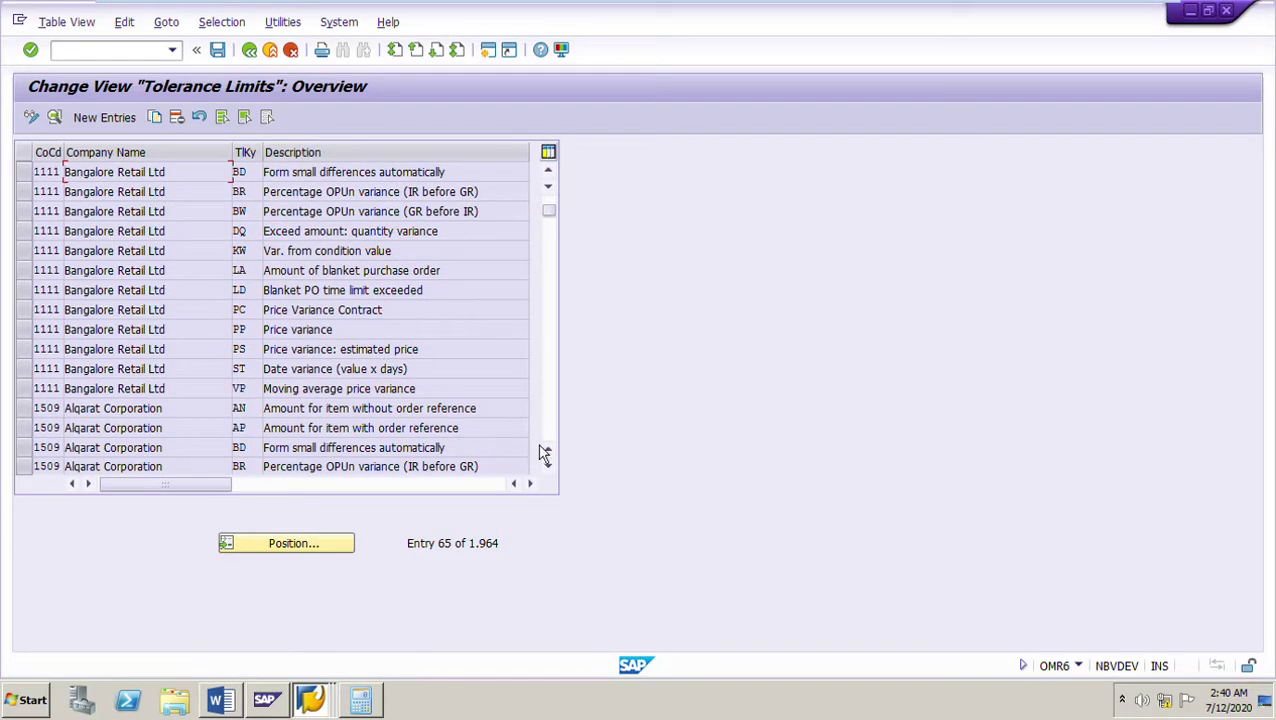
- Compare the expected messages table in the Word exercise with the SAP invoice's verification log
left_click(220, 700)
scroll(740, 485, "down", 15)
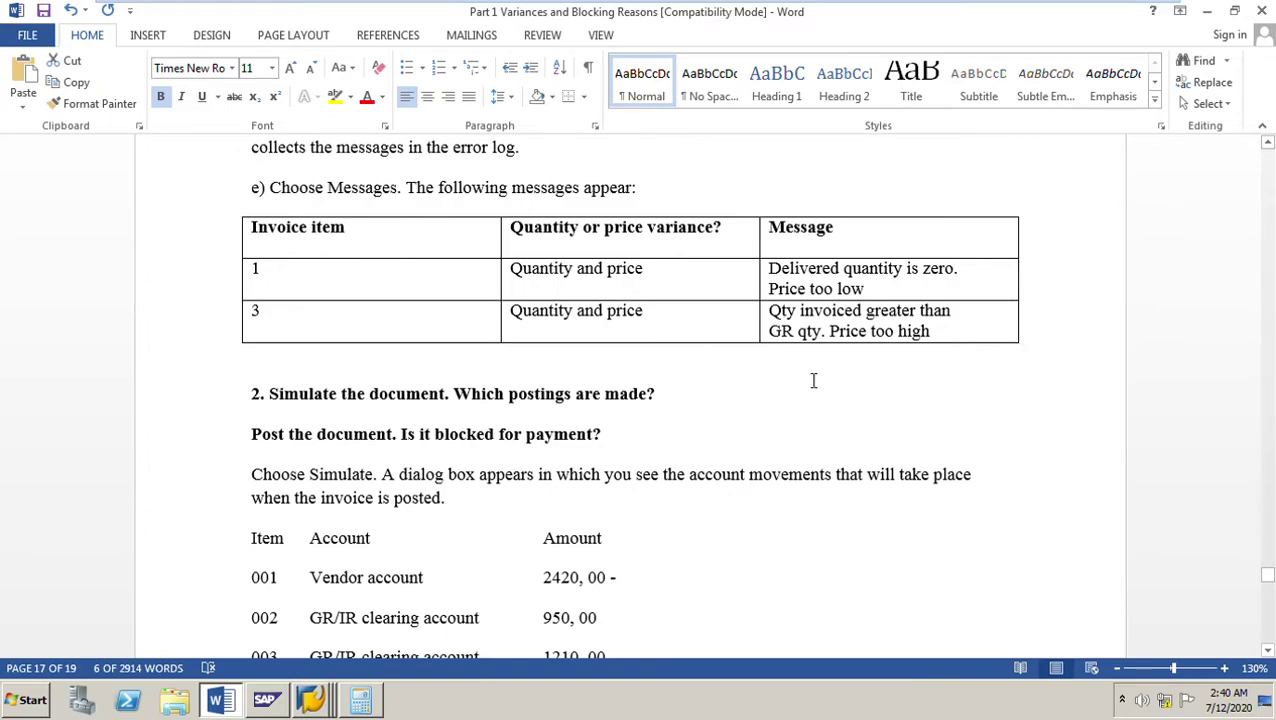
left_click(312, 700)
left_click(300, 655)
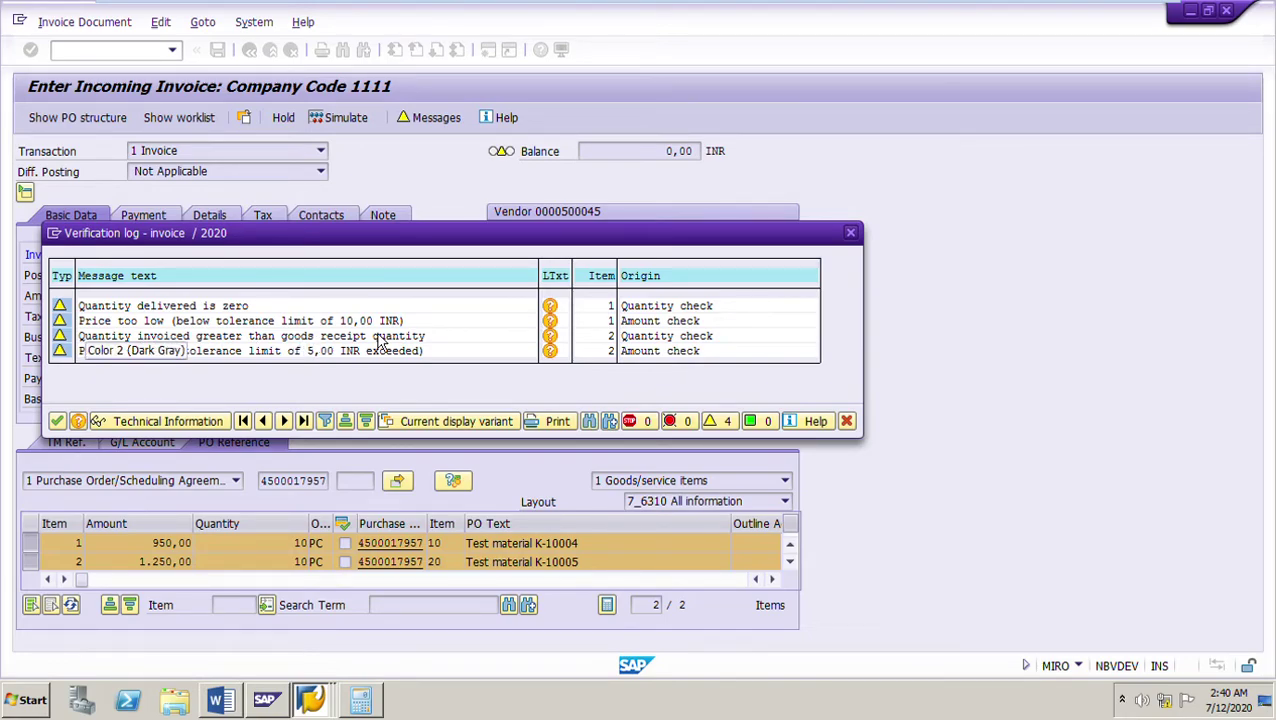
- Open the details of tolerance key PP (Price variance) for company code 1111 and examine its absolute upper and lower limits
left_click(310, 700)
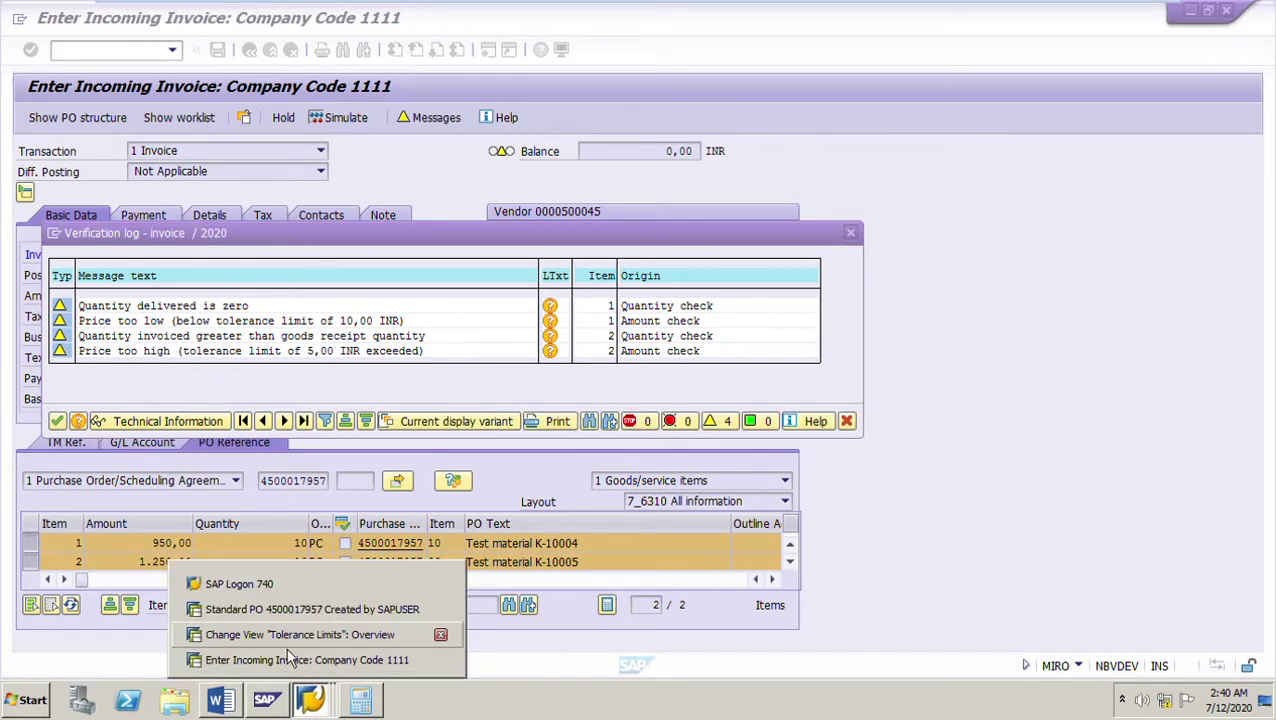
left_click(295, 632)
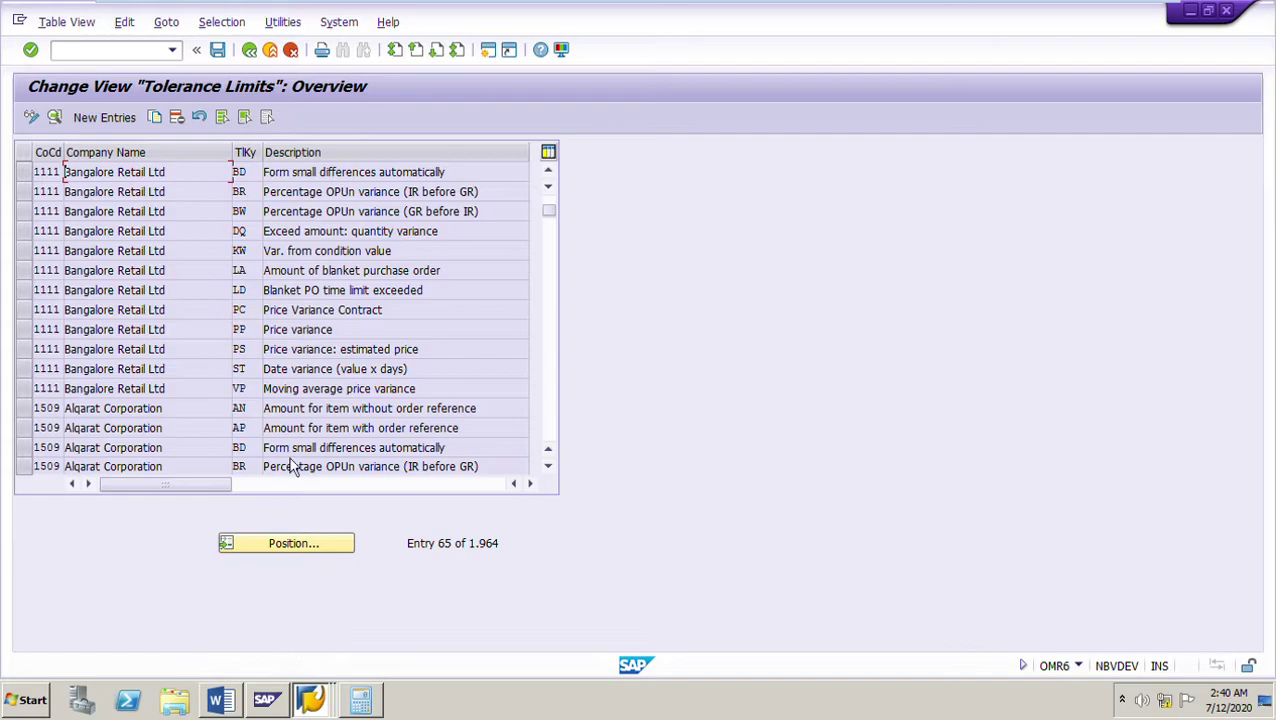
left_click(26, 330)
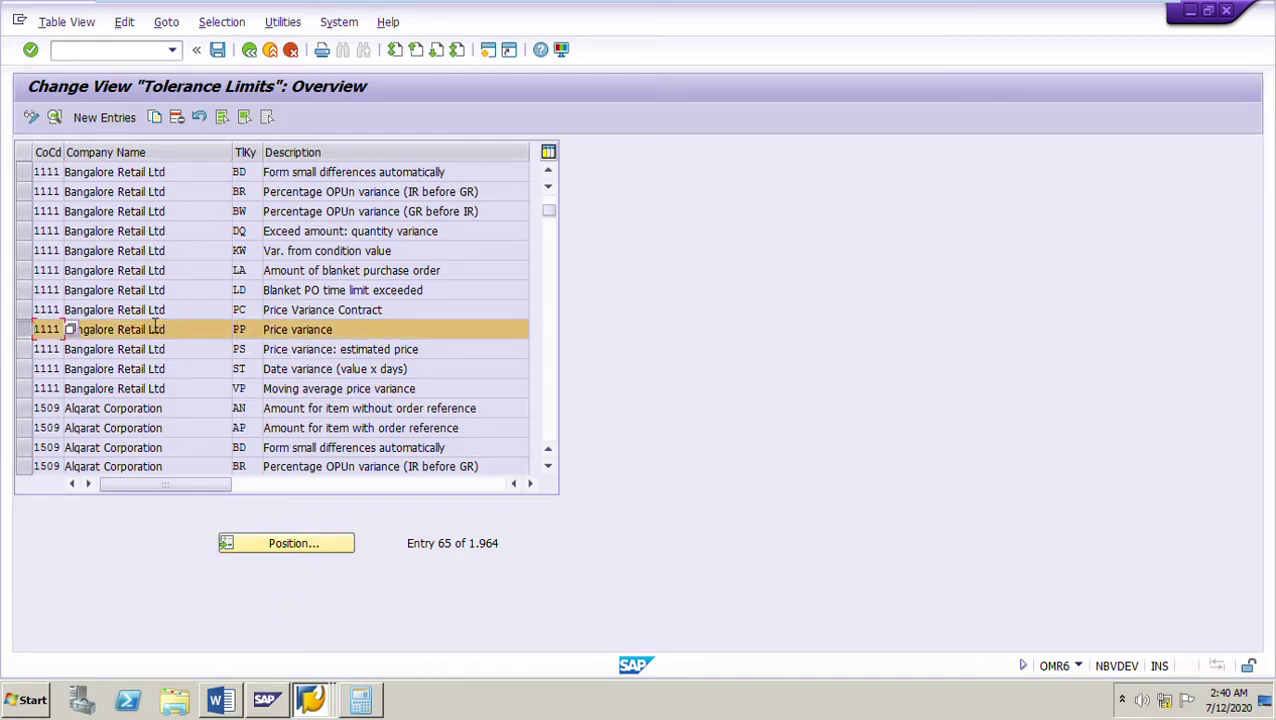
left_click(54, 117)
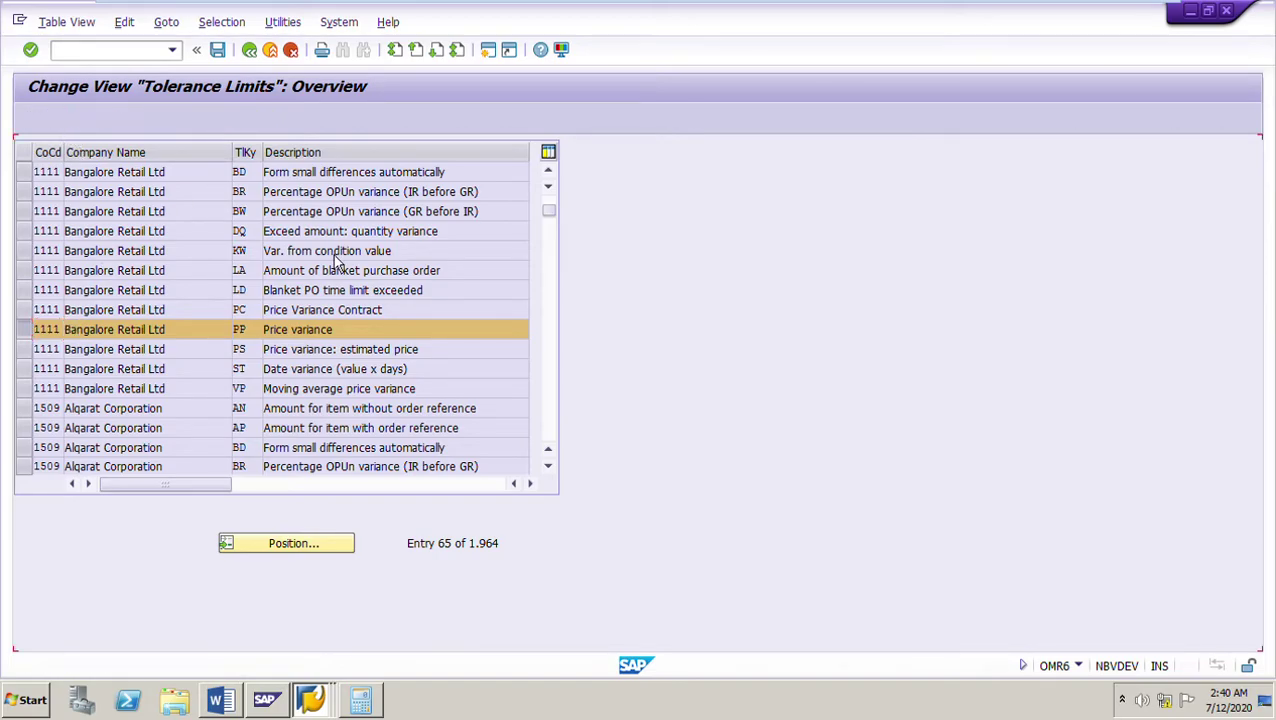
left_click(188, 505)
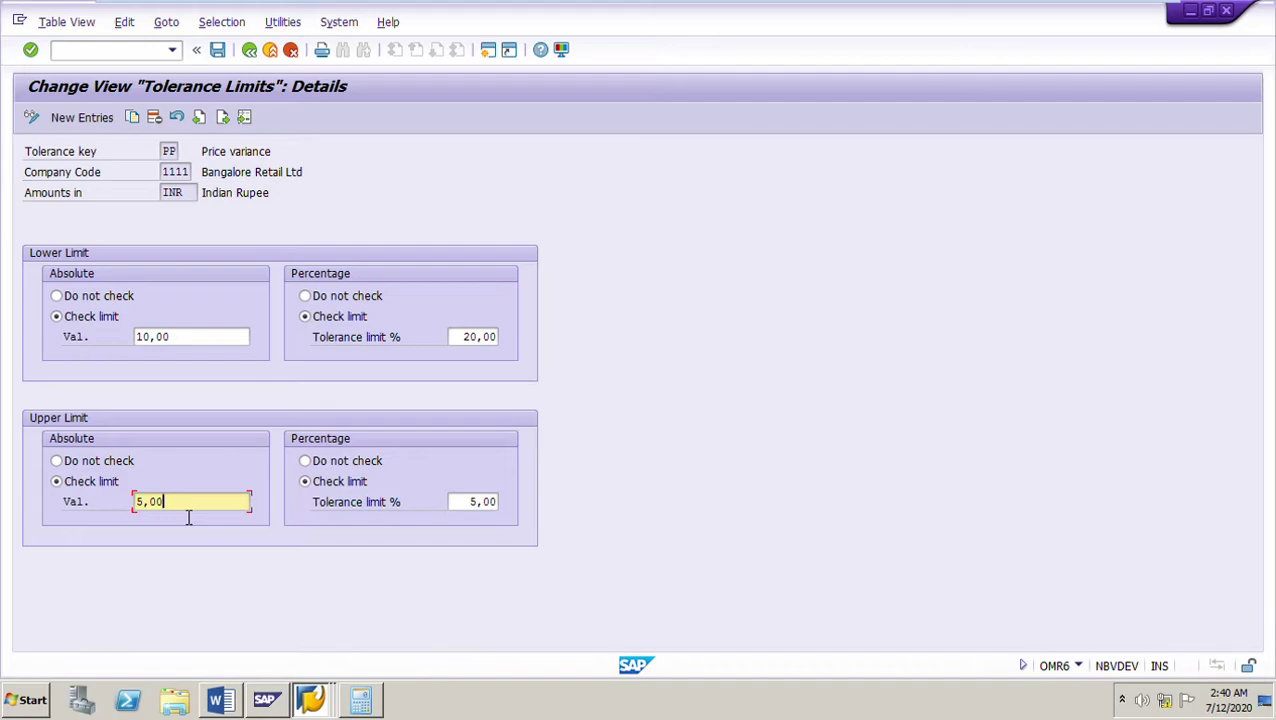
left_click_drag(160, 503, 67, 508)
left_click(199, 347)
left_click_drag(199, 347, 81, 345)
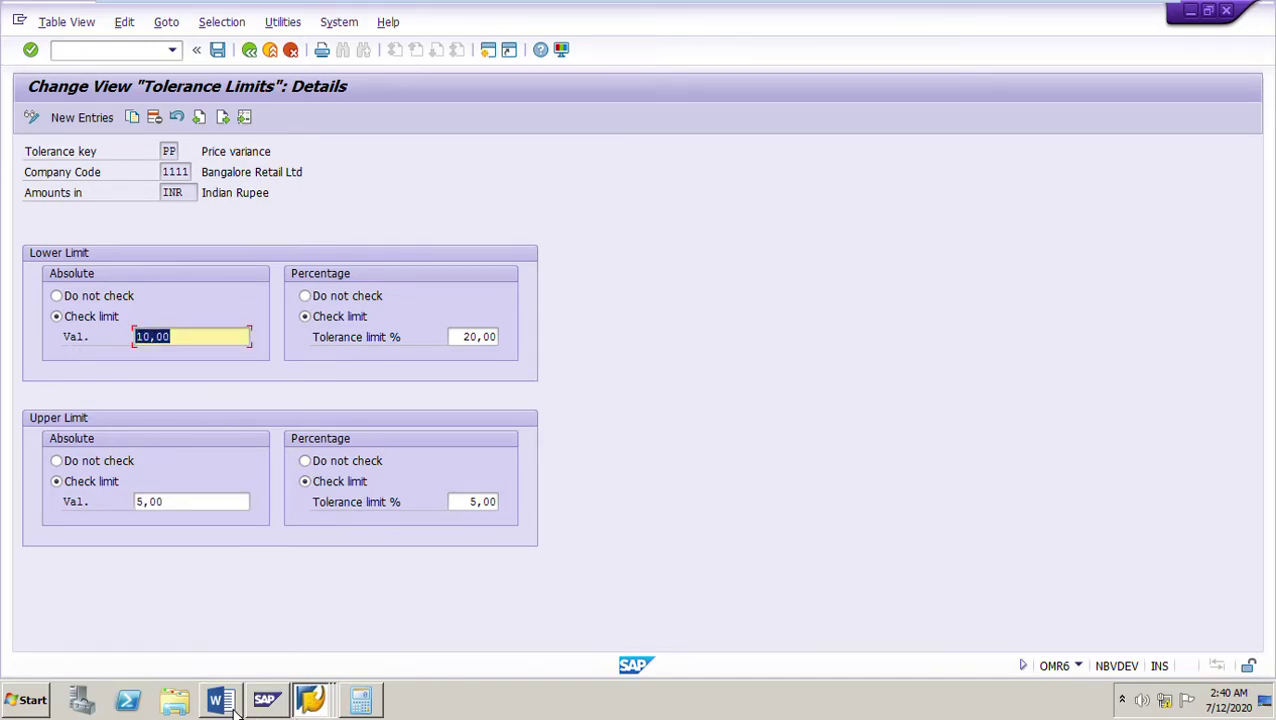
- Recheck the invoice's price messages and examine the net price of item 10 in the Standard Electricals purchase order
left_click(310, 700)
left_click(305, 657)
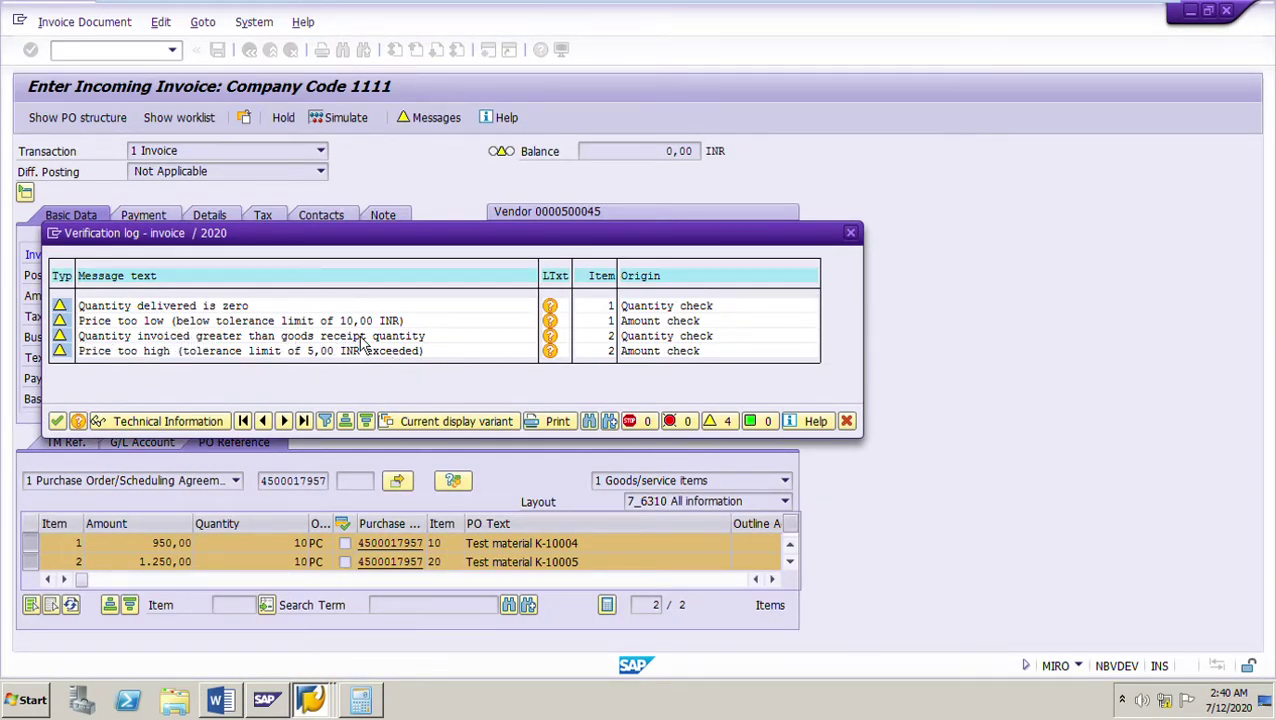
left_click(329, 712)
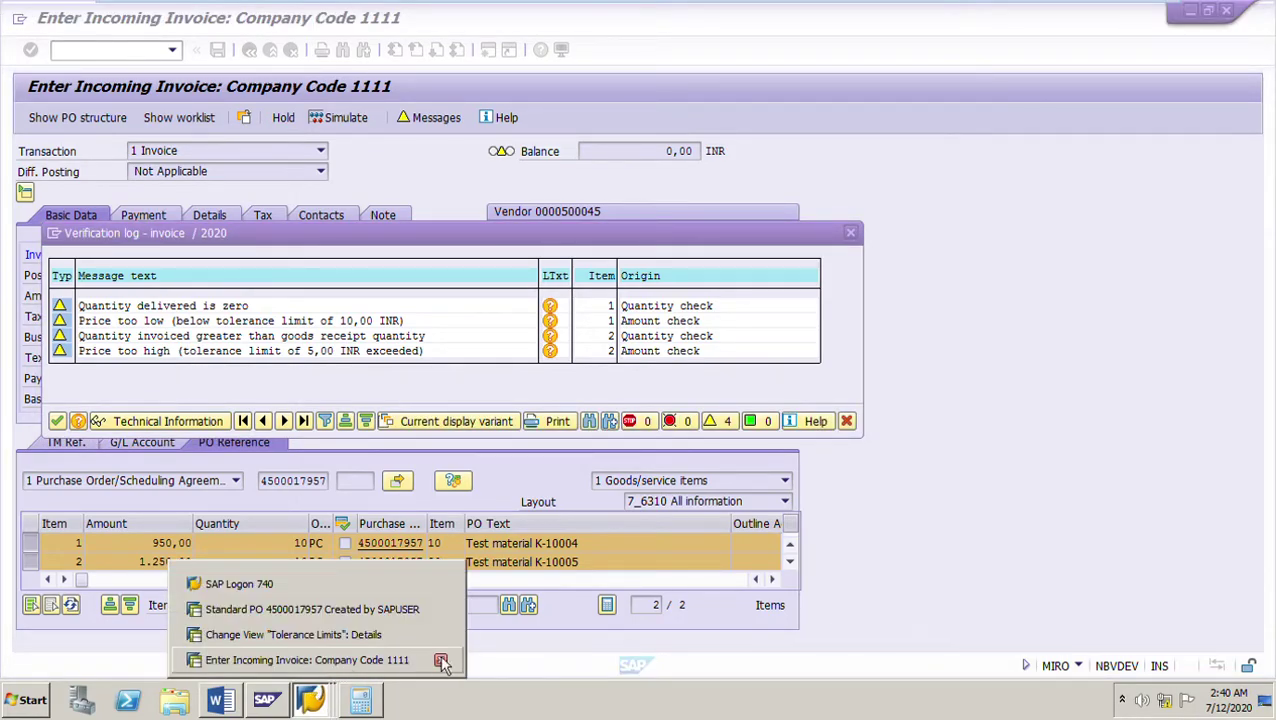
left_click(364, 612)
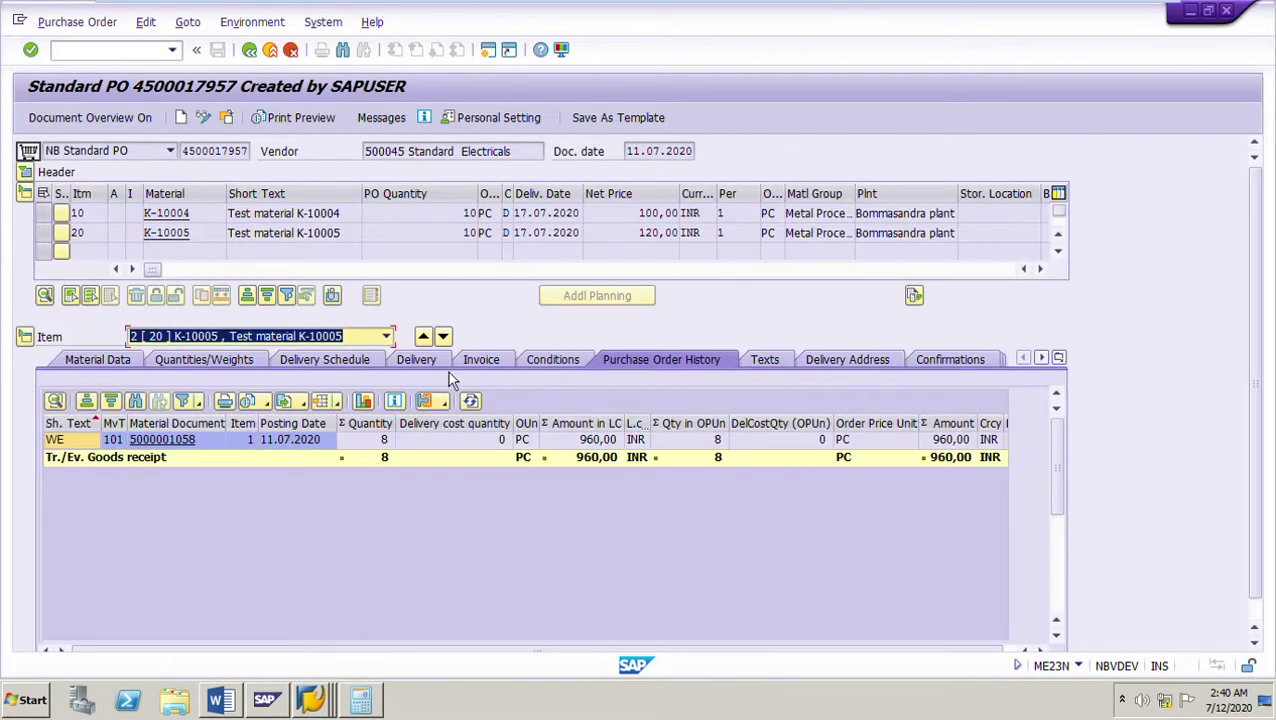
left_click(650, 213)
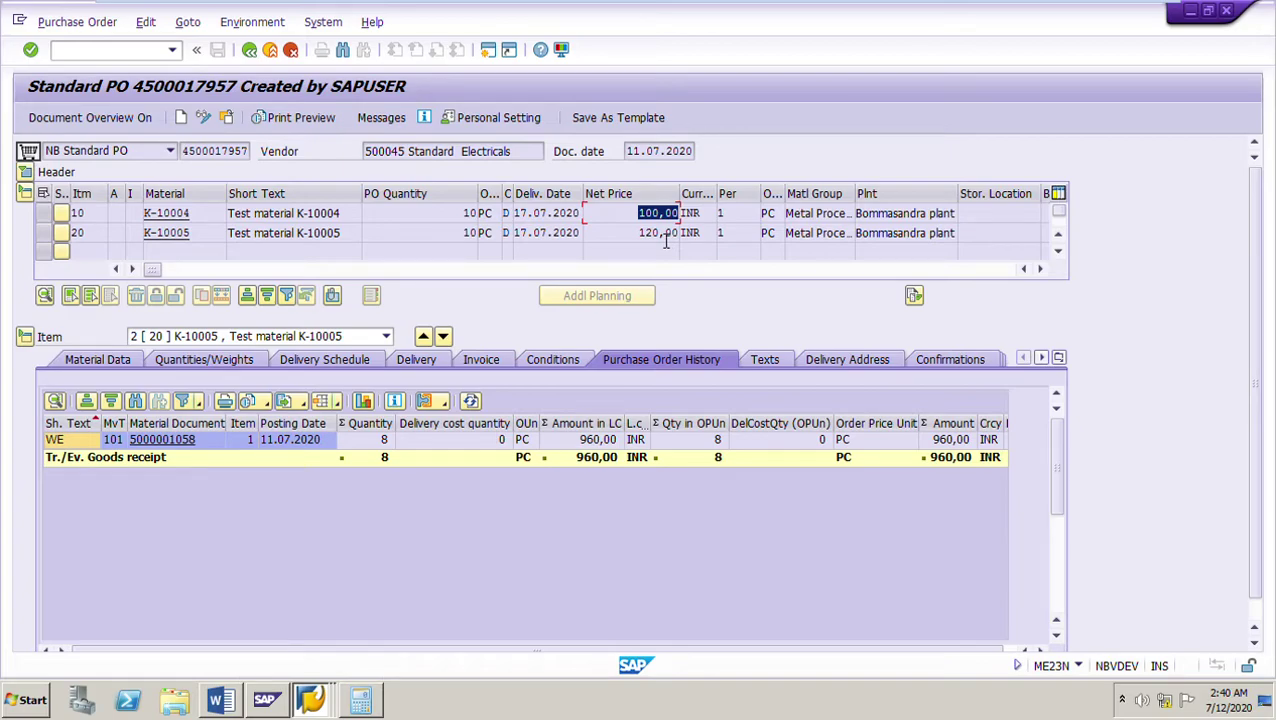
- Compare the absolute limits of tolerance key PP with the price messages in the invoice's verification log
left_click(310, 698)
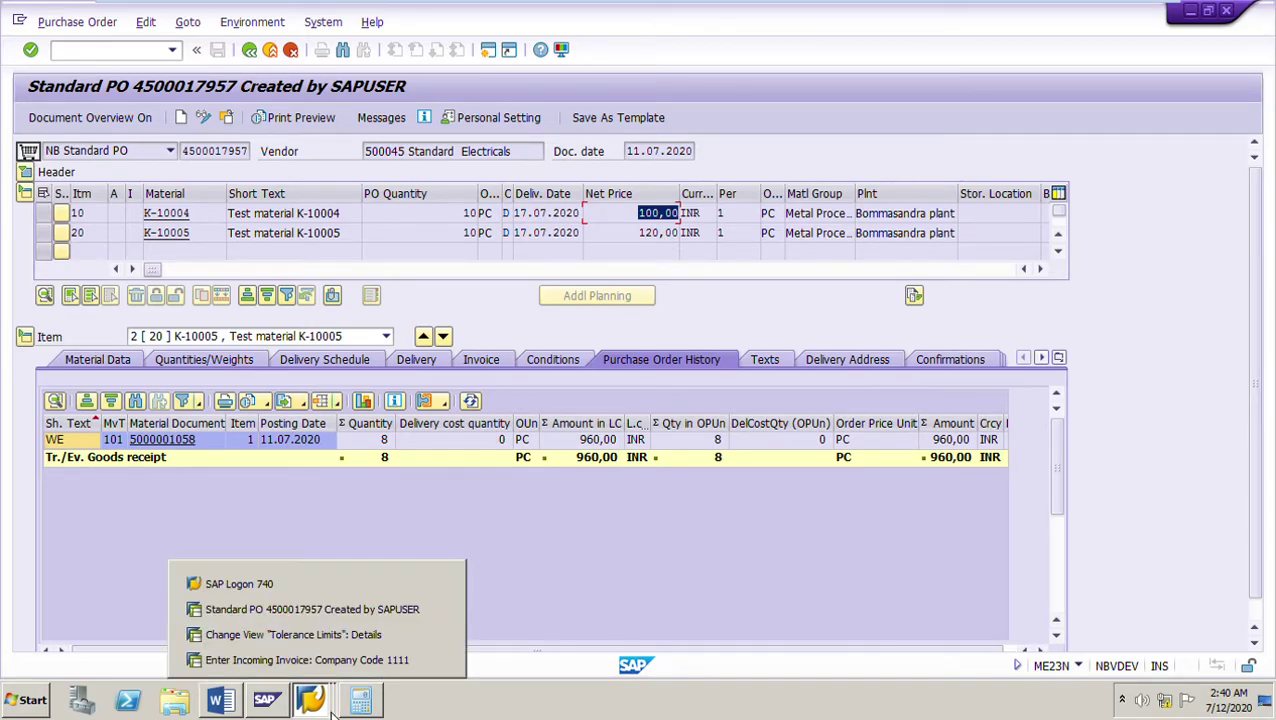
left_click(327, 643)
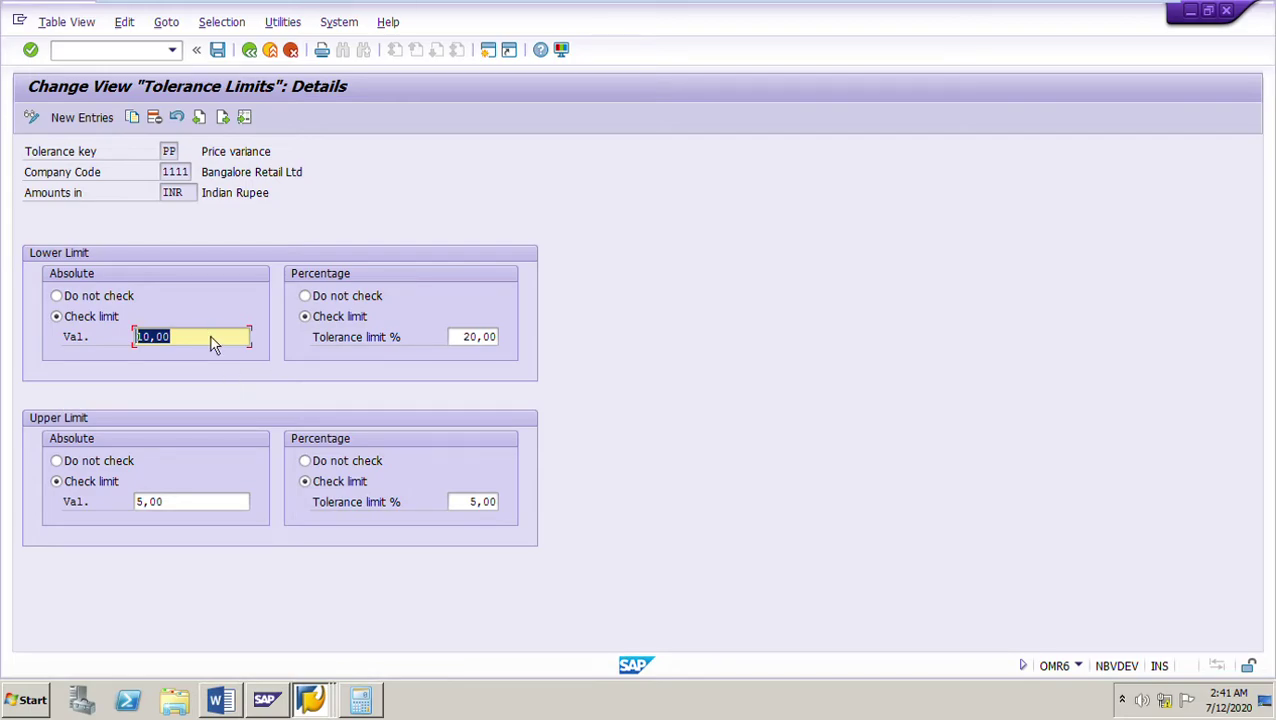
left_click(184, 343)
left_click(311, 700)
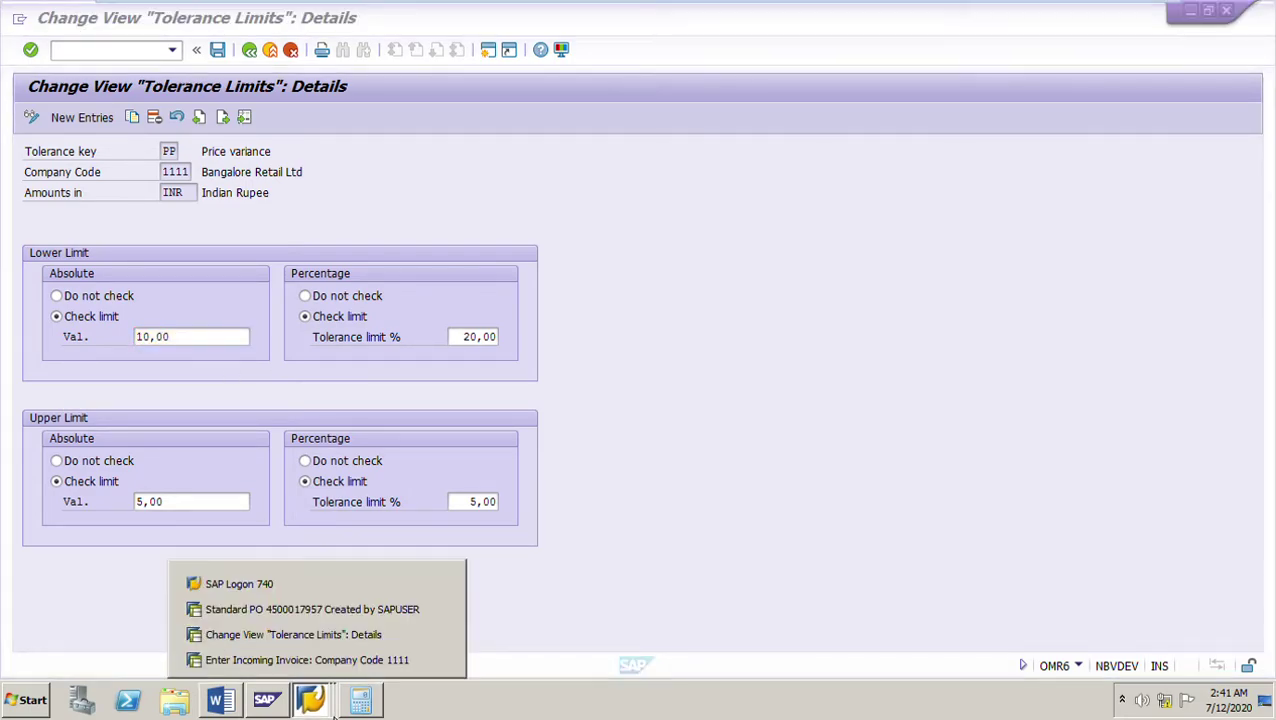
left_click(322, 662)
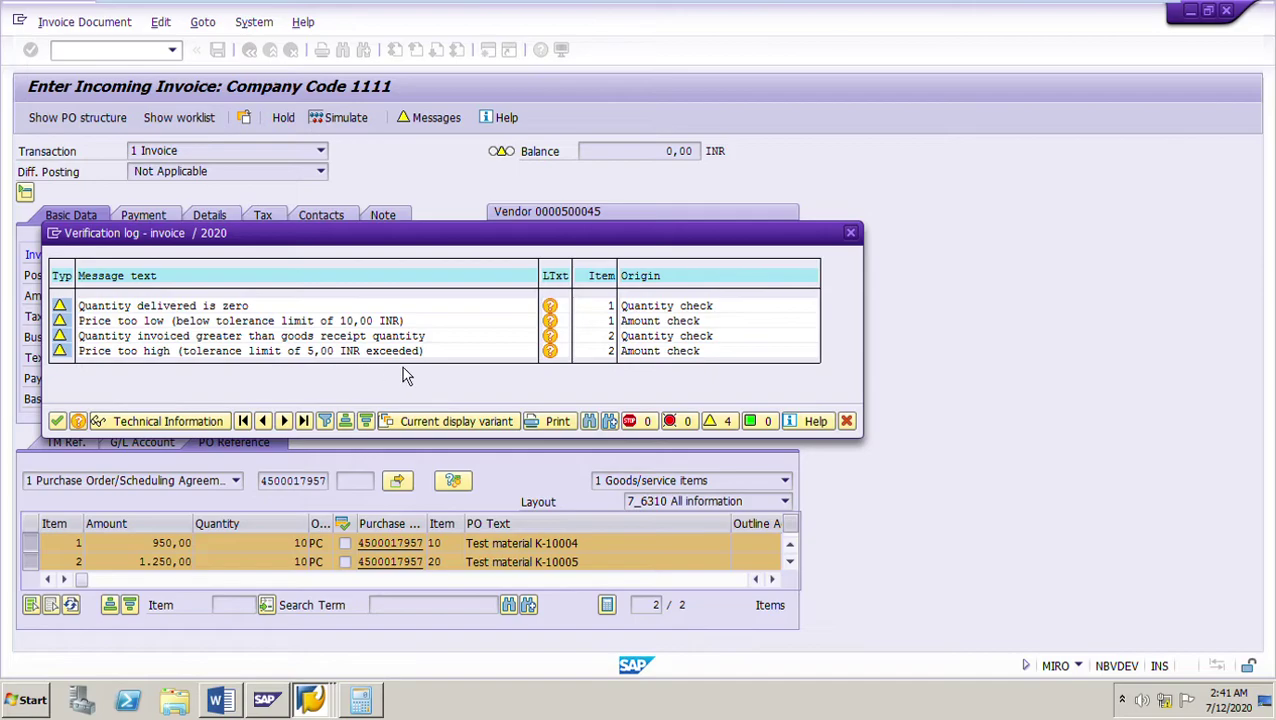
left_click(325, 712)
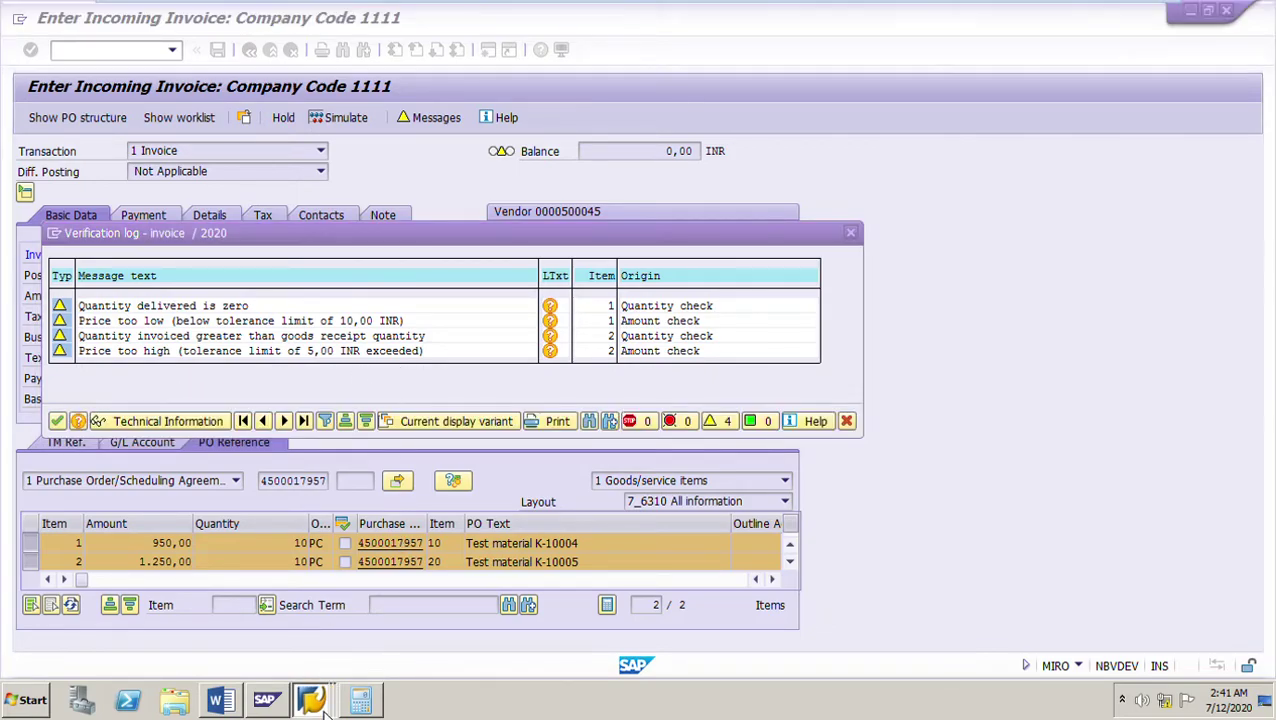
left_click(290, 638)
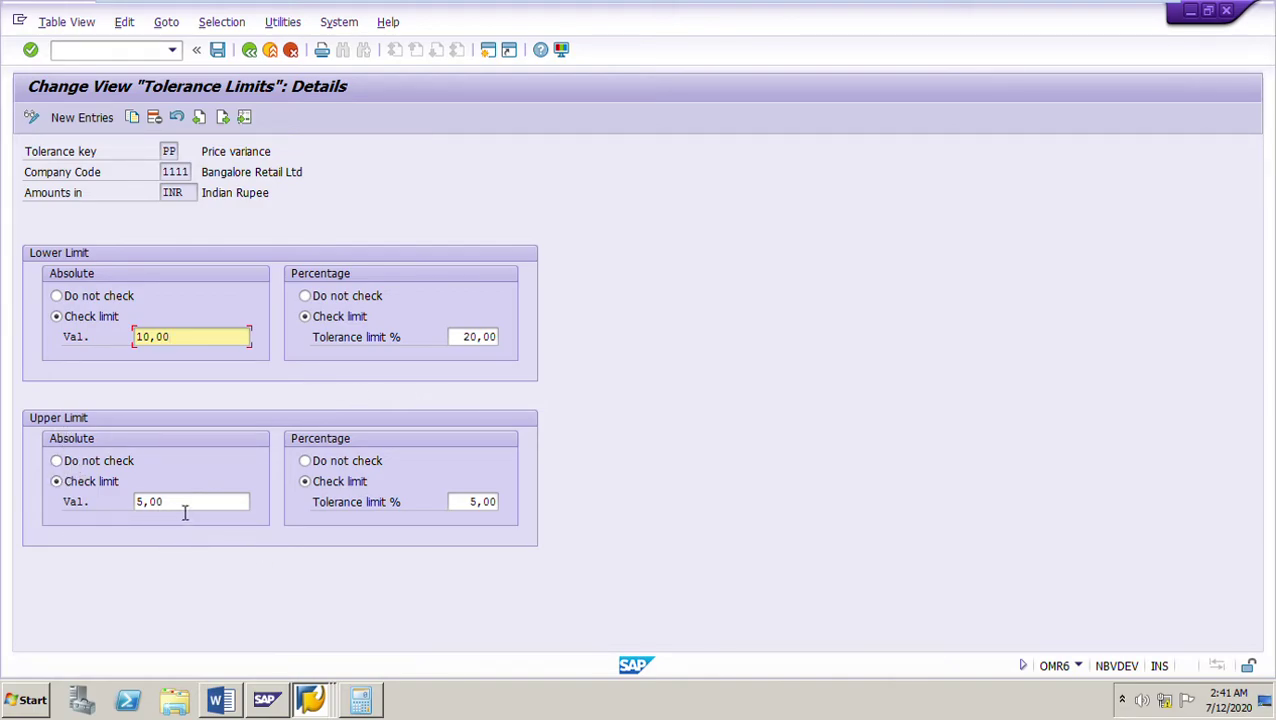
- Examine the absolute upper limit and the currency of tolerance key PP, and return to the invoice's verification log
left_click_drag(185, 512, 122, 510)
left_click_drag(195, 196, 90, 208)
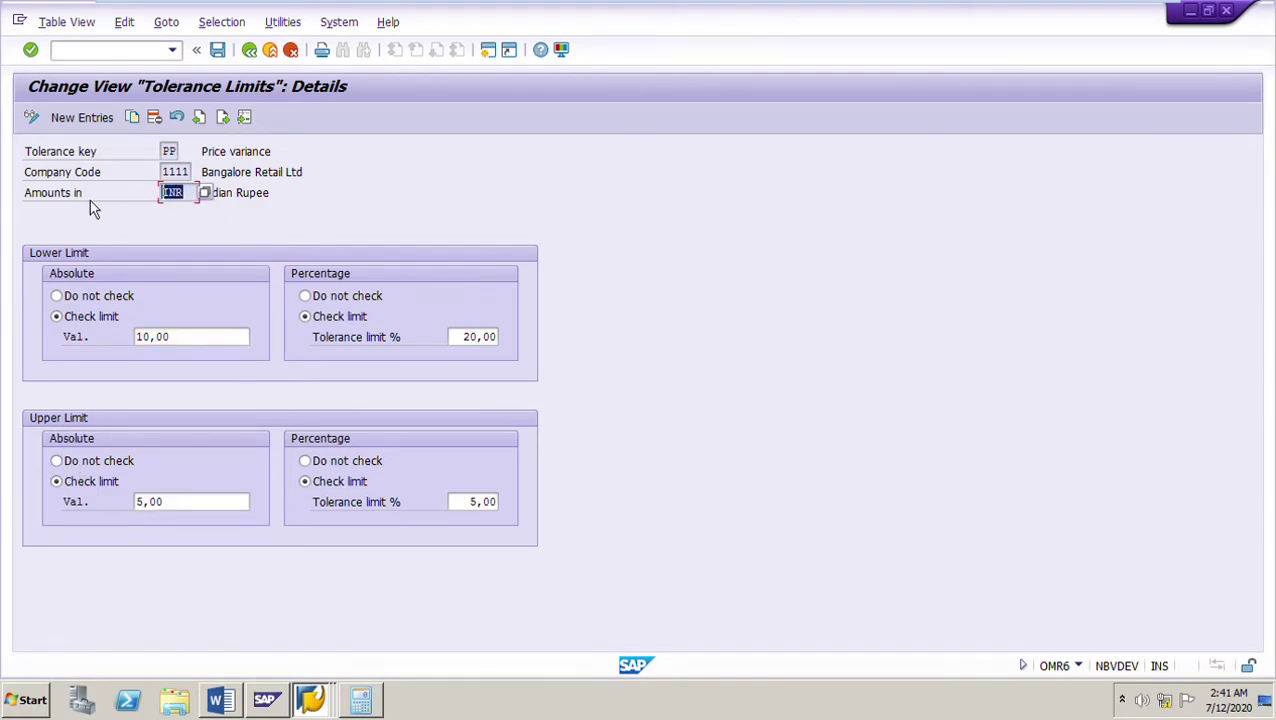
left_click_drag(183, 518, 93, 512)
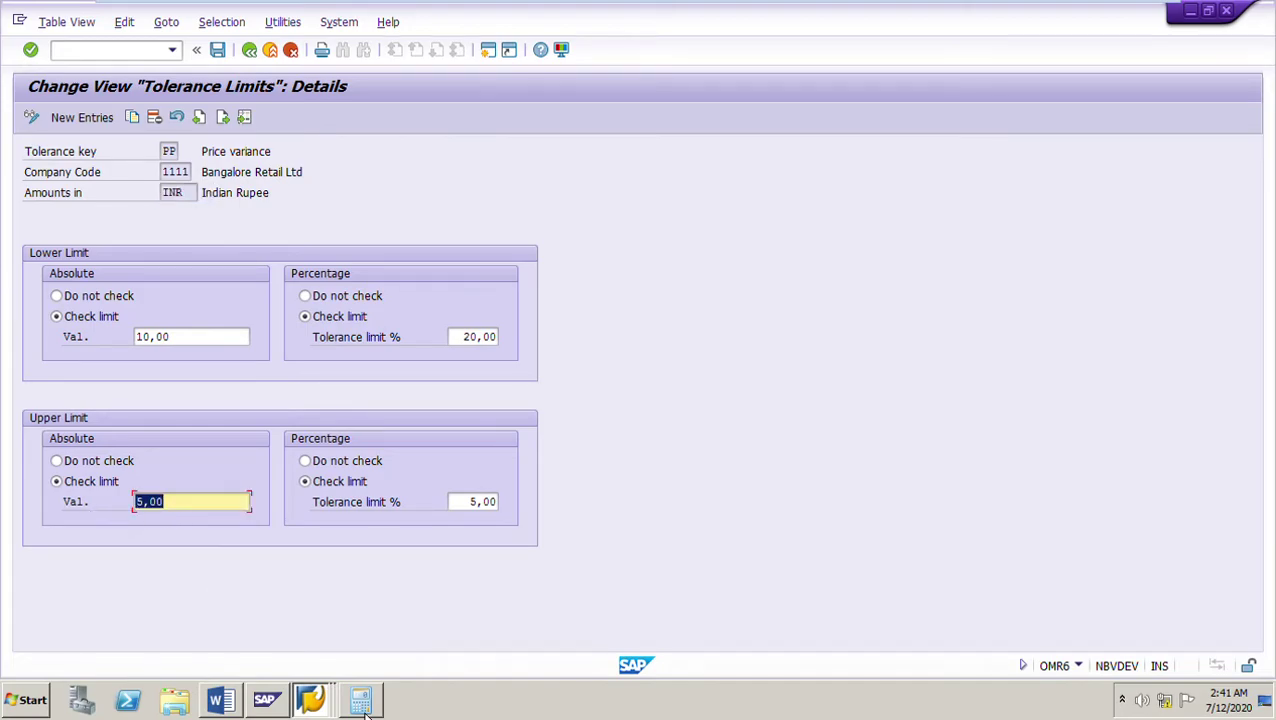
left_click(310, 700)
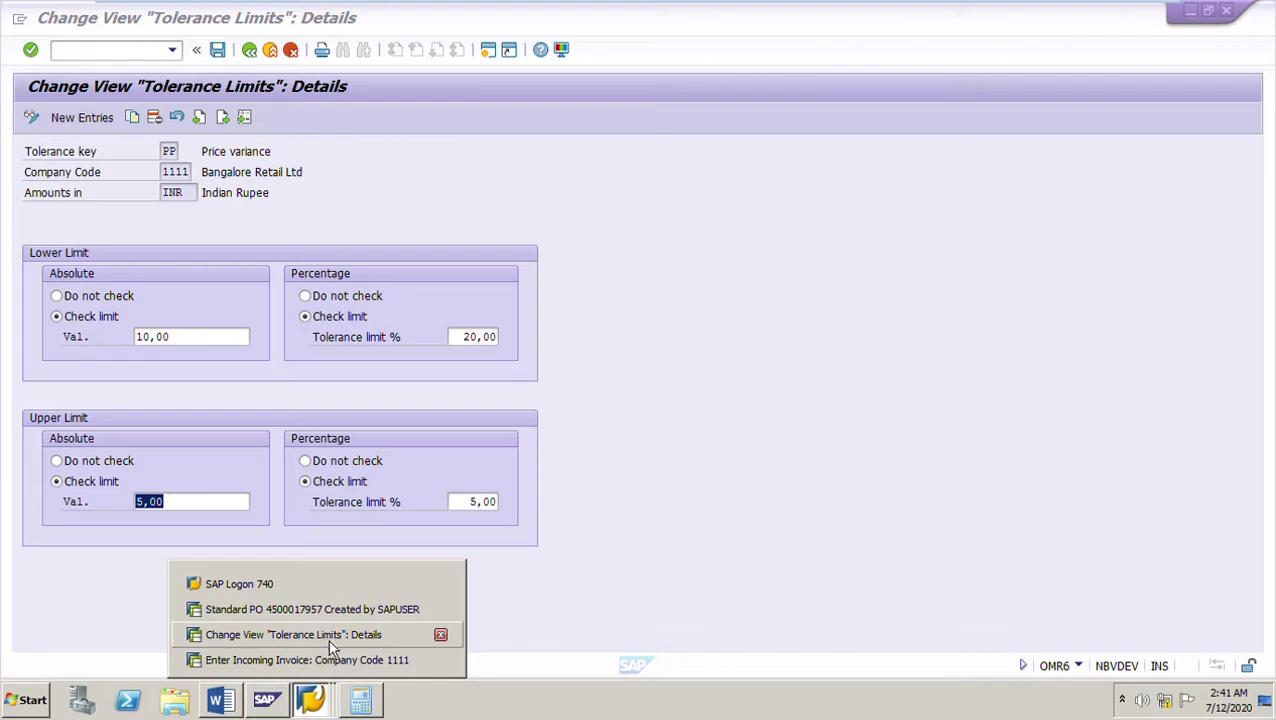
left_click(326, 662)
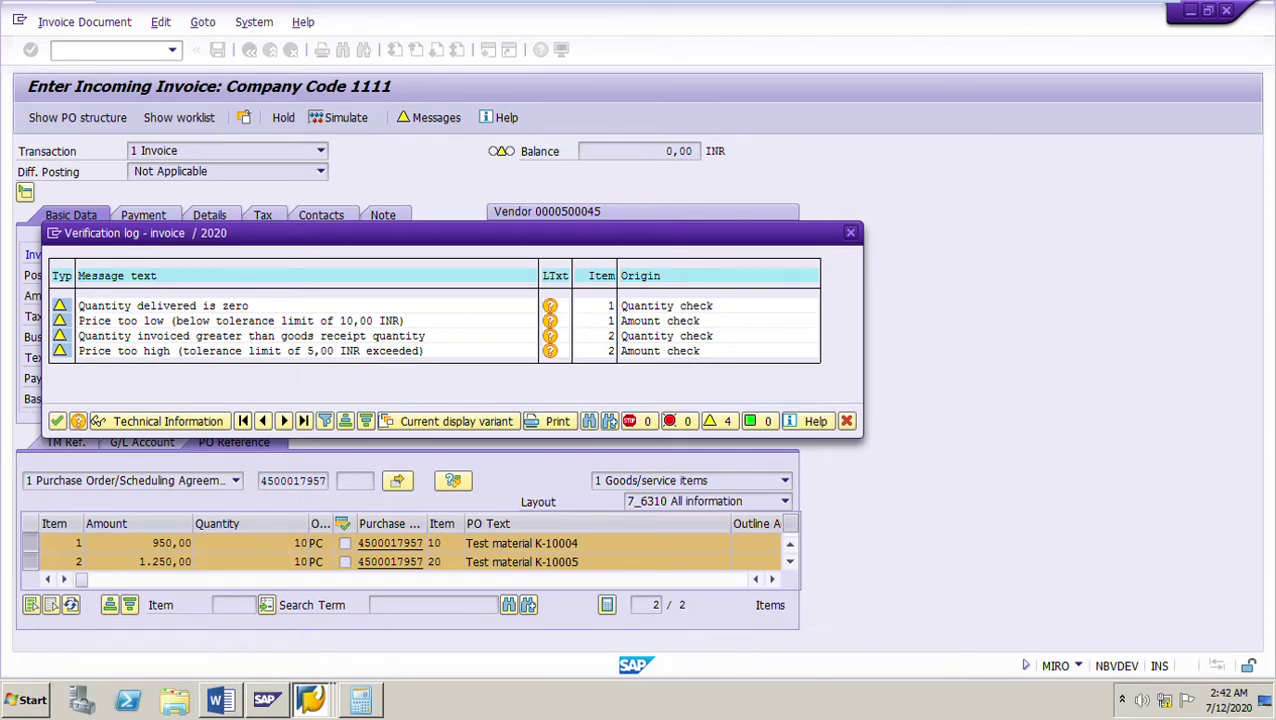
- Recheck tolerance key PP's absolute upper limit against the price-too-high message for item 2, and close the invoice's verification log
left_click(310, 698)
left_click(293, 634)
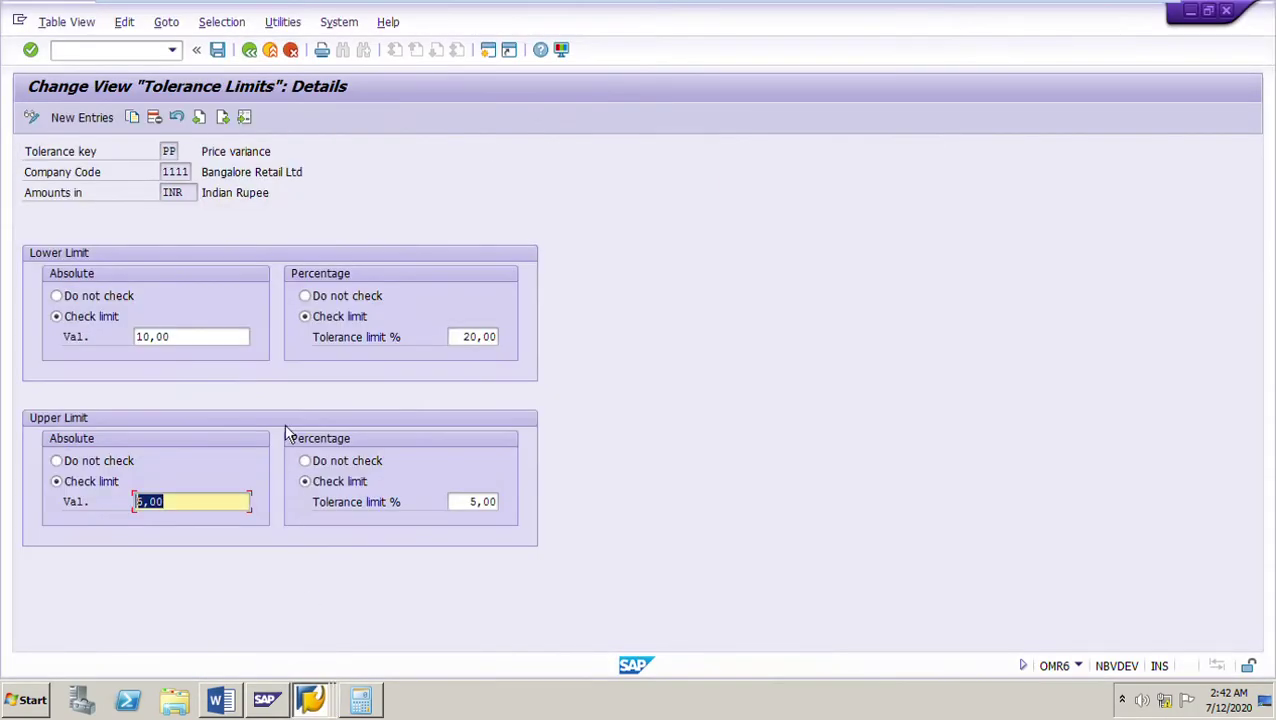
left_click(219, 505)
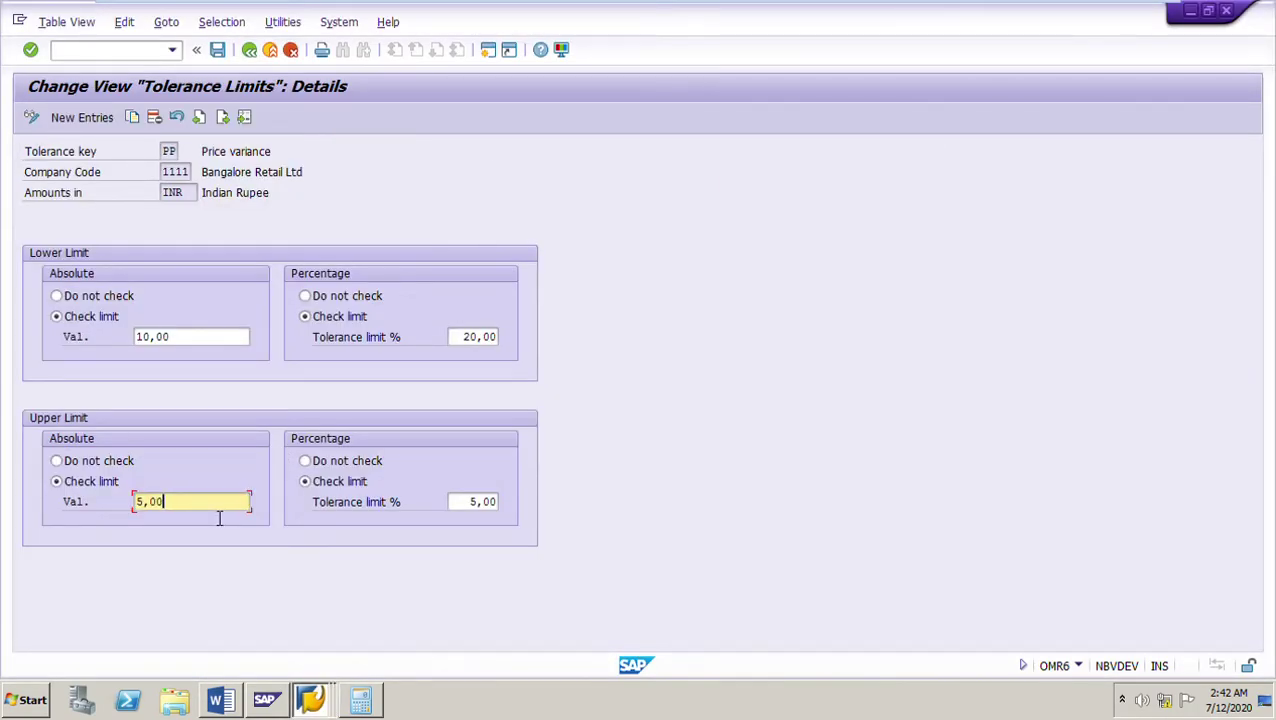
left_click(326, 702)
left_click(324, 654)
left_click(326, 700)
left_click(300, 657)
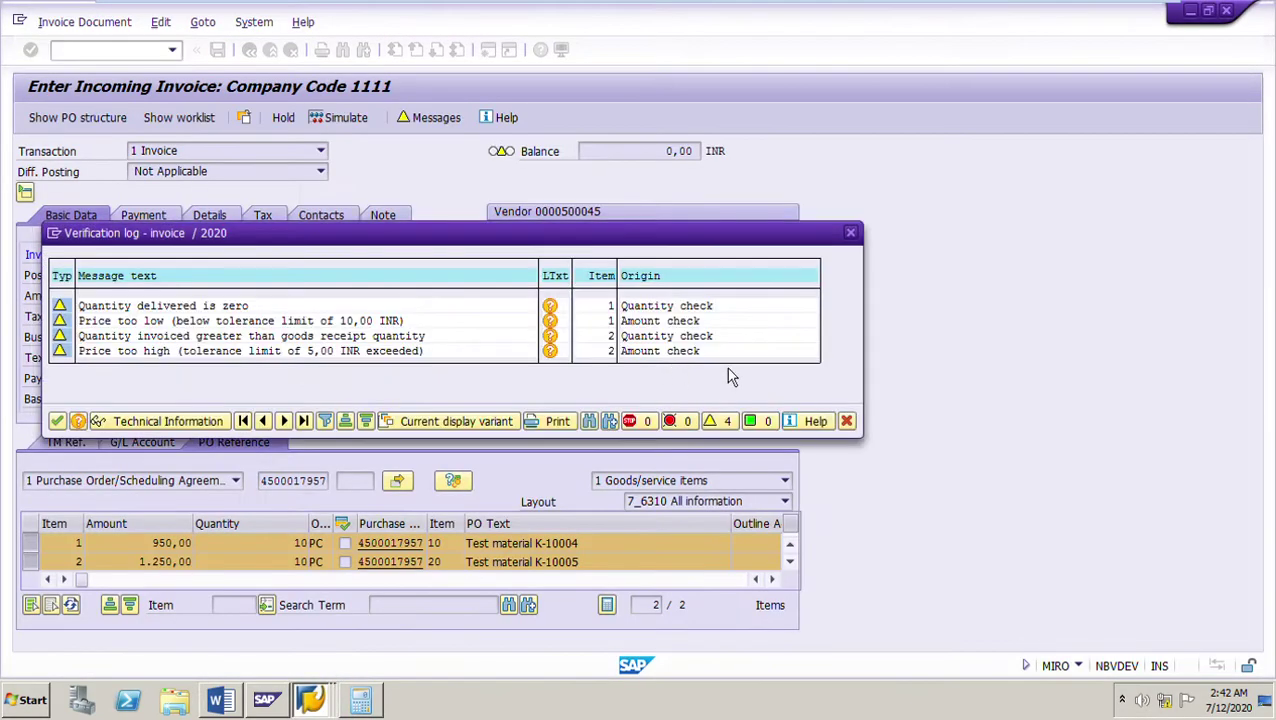
left_click(853, 429)
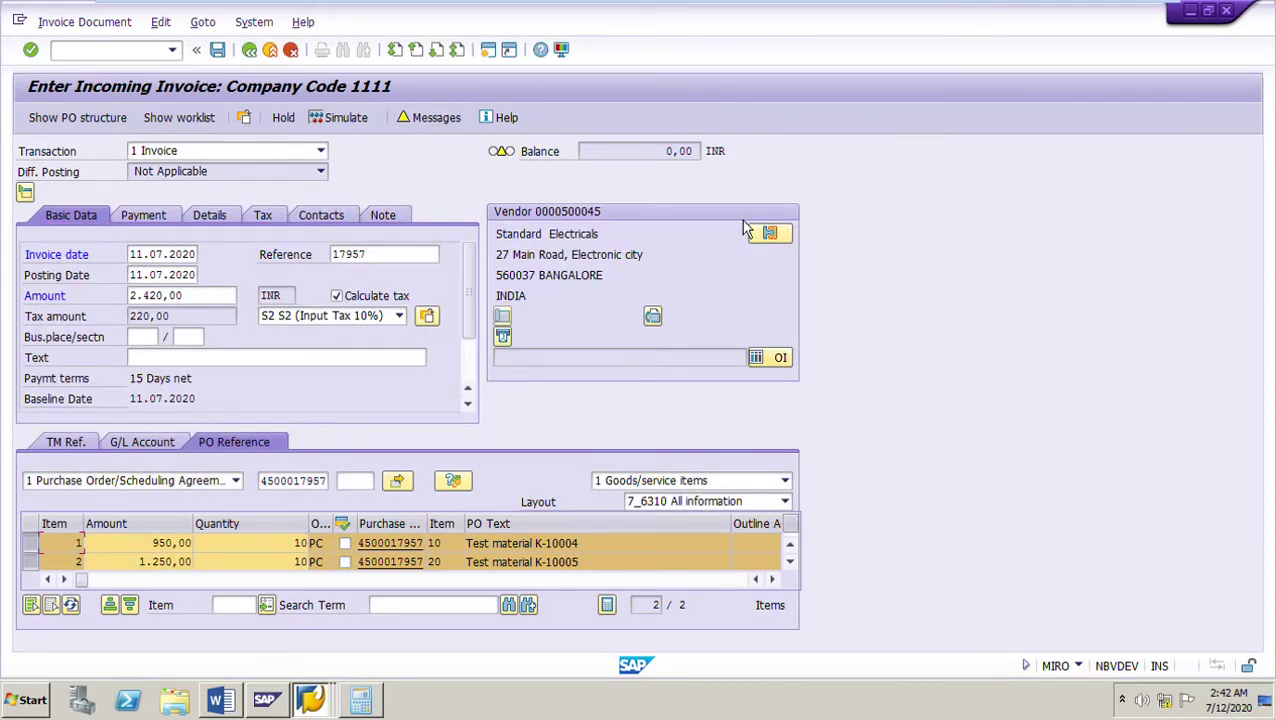
- Simulate the invoice posting and examine the vendor and GR/IR clearing amounts in the simulated document
mouse_move(518, 174)
left_click(348, 124)
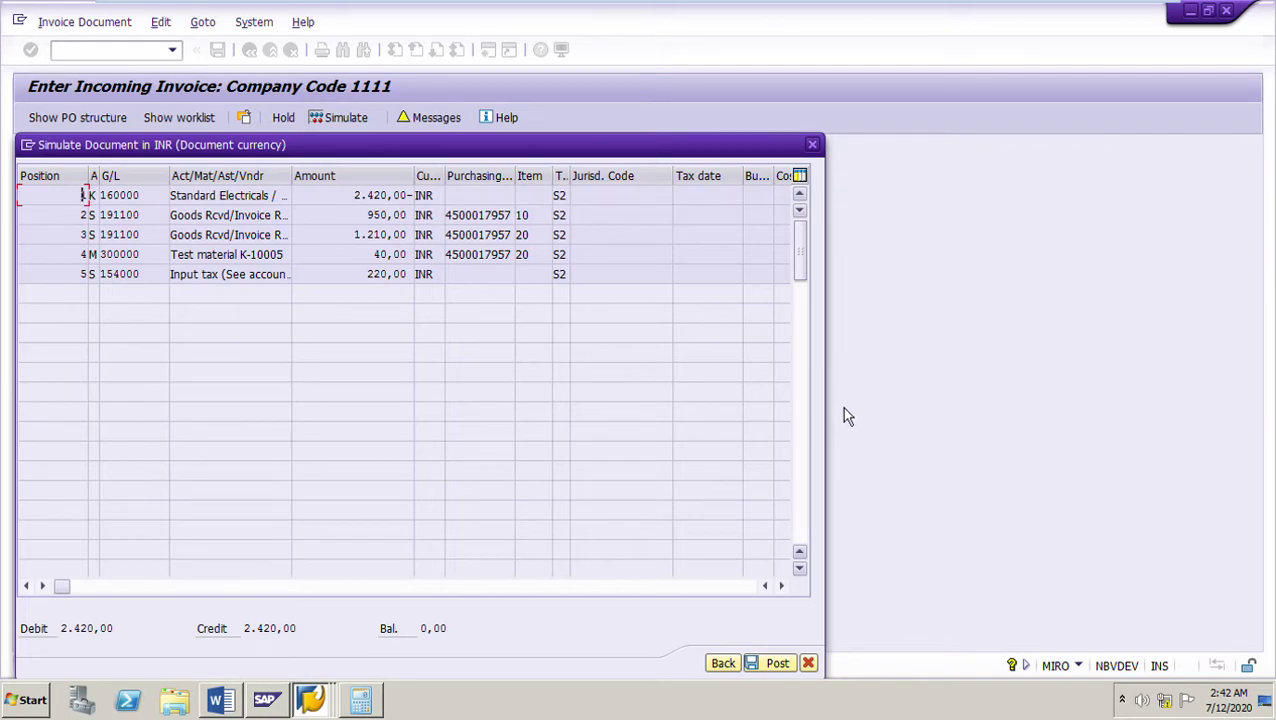
left_click_drag(355, 196, 444, 229)
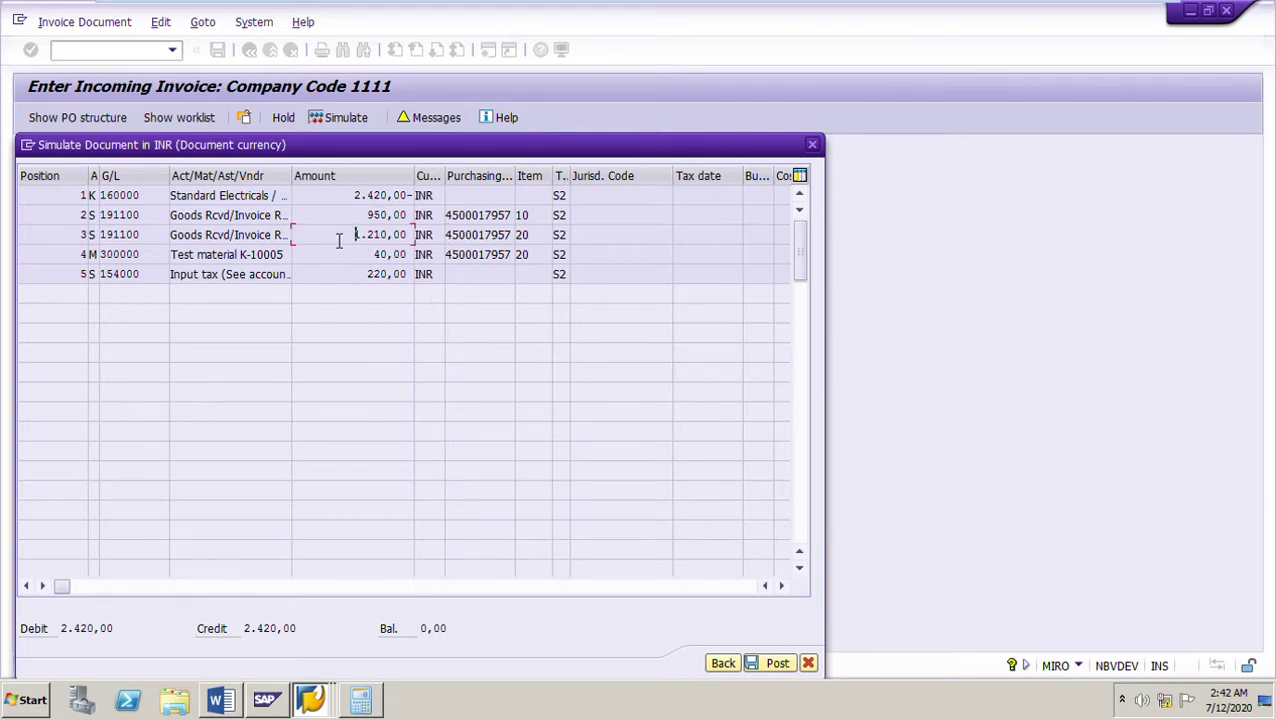
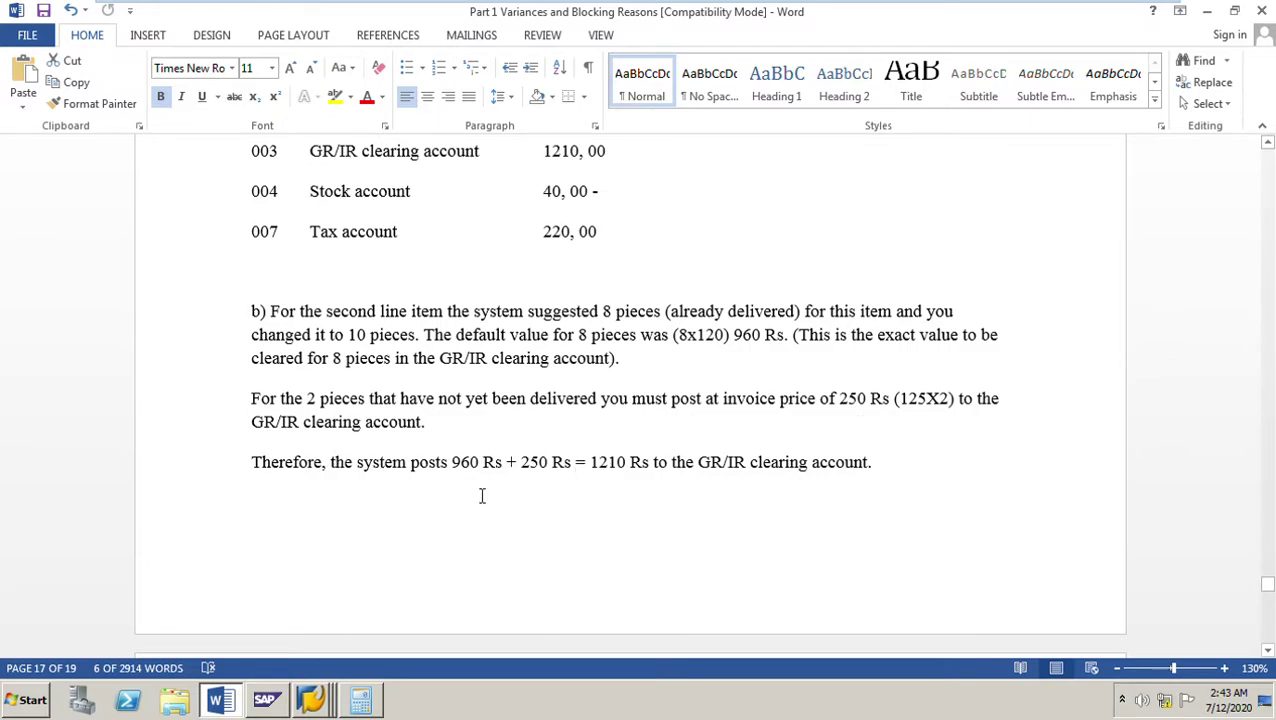
- Read the Word exercise's explanation of how the GR/IR clearing amount for the second line item is calculated
left_click_drag(452, 466, 500, 475)
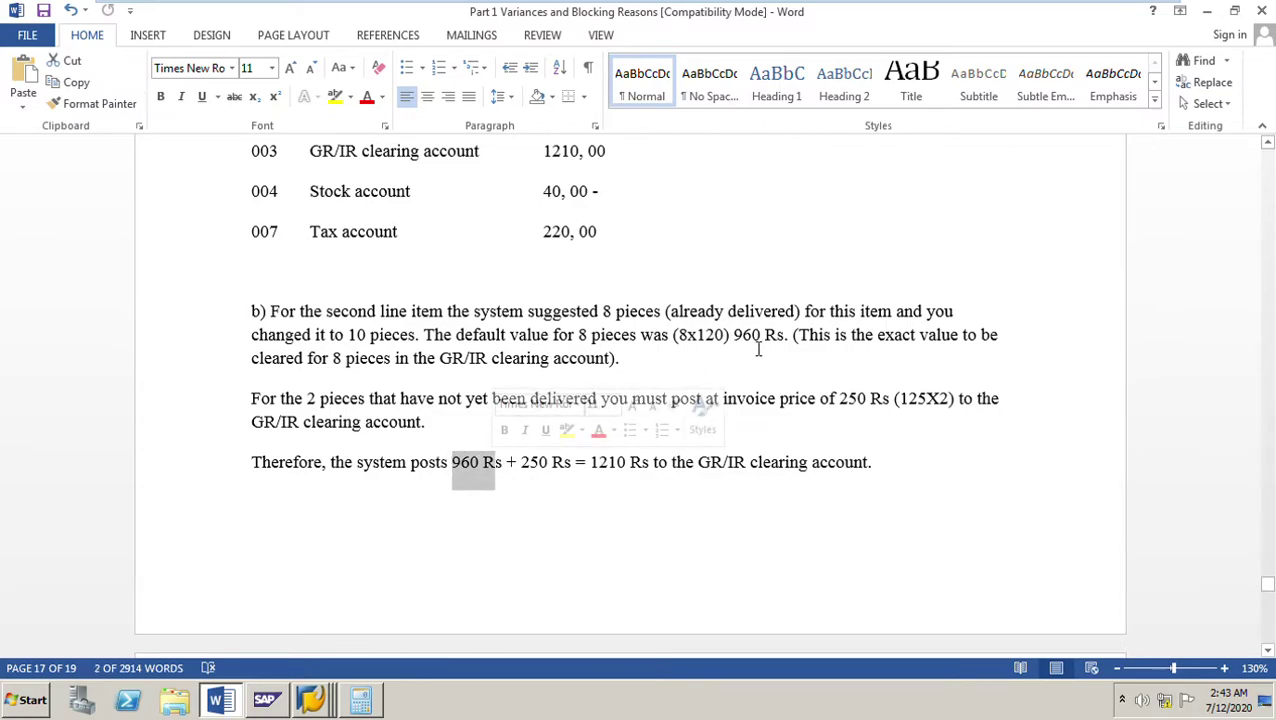
left_click_drag(726, 340, 773, 349)
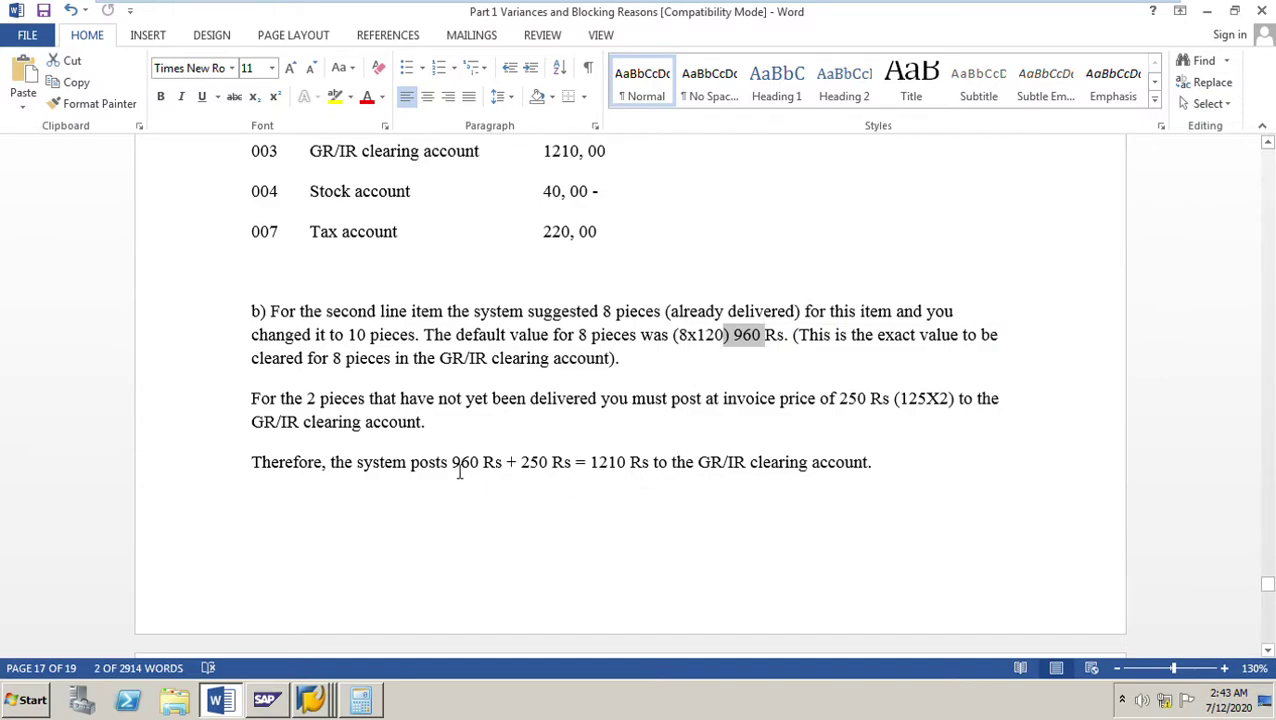
left_click_drag(452, 467, 479, 468)
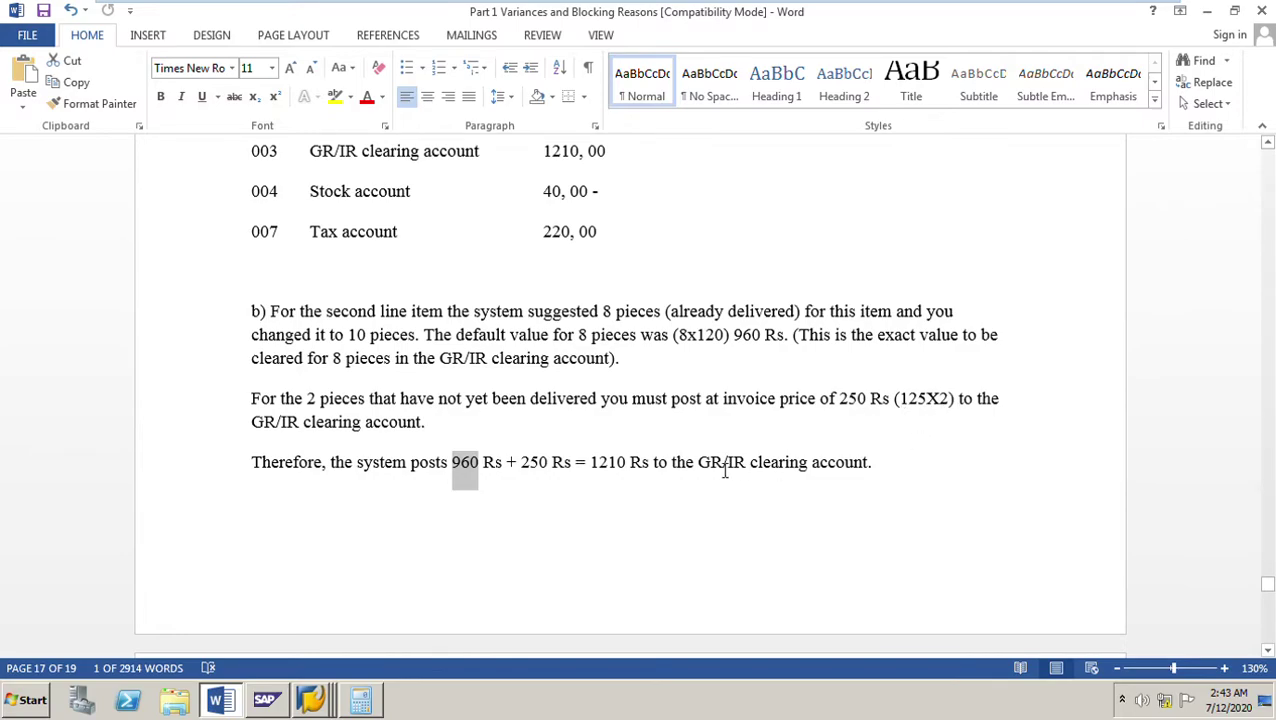
left_click(470, 490)
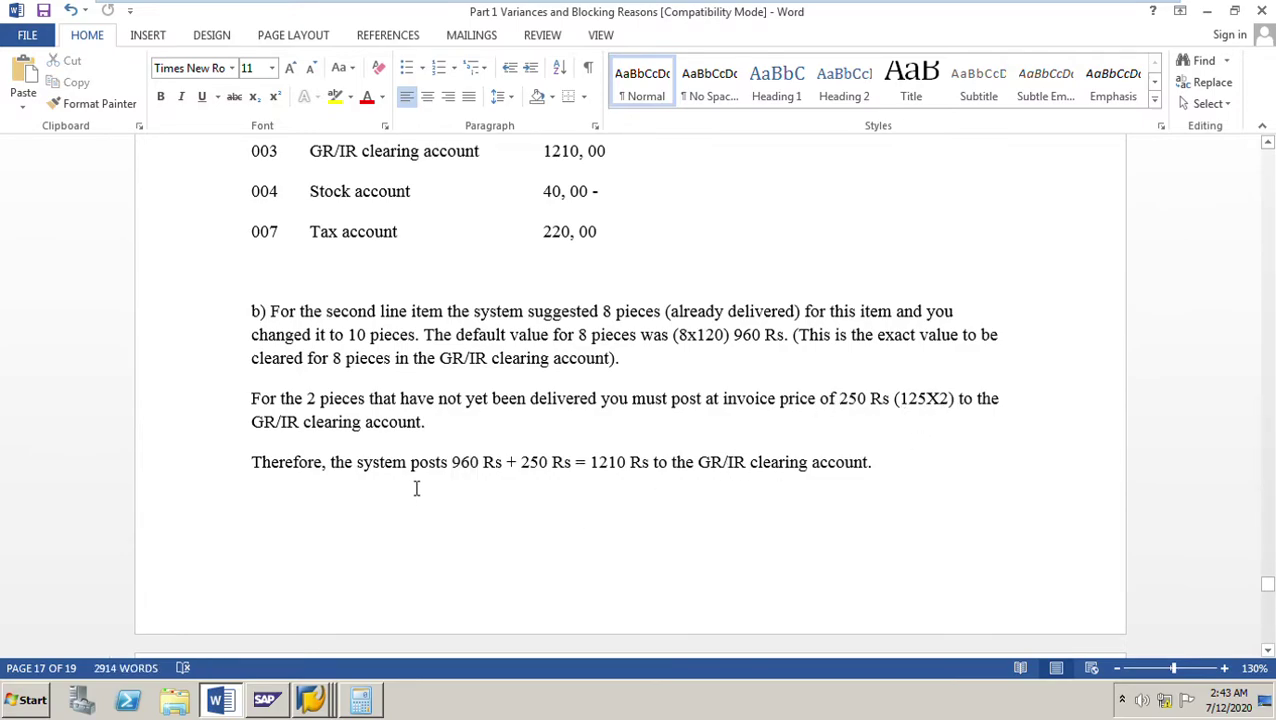
left_click_drag(456, 464, 572, 467)
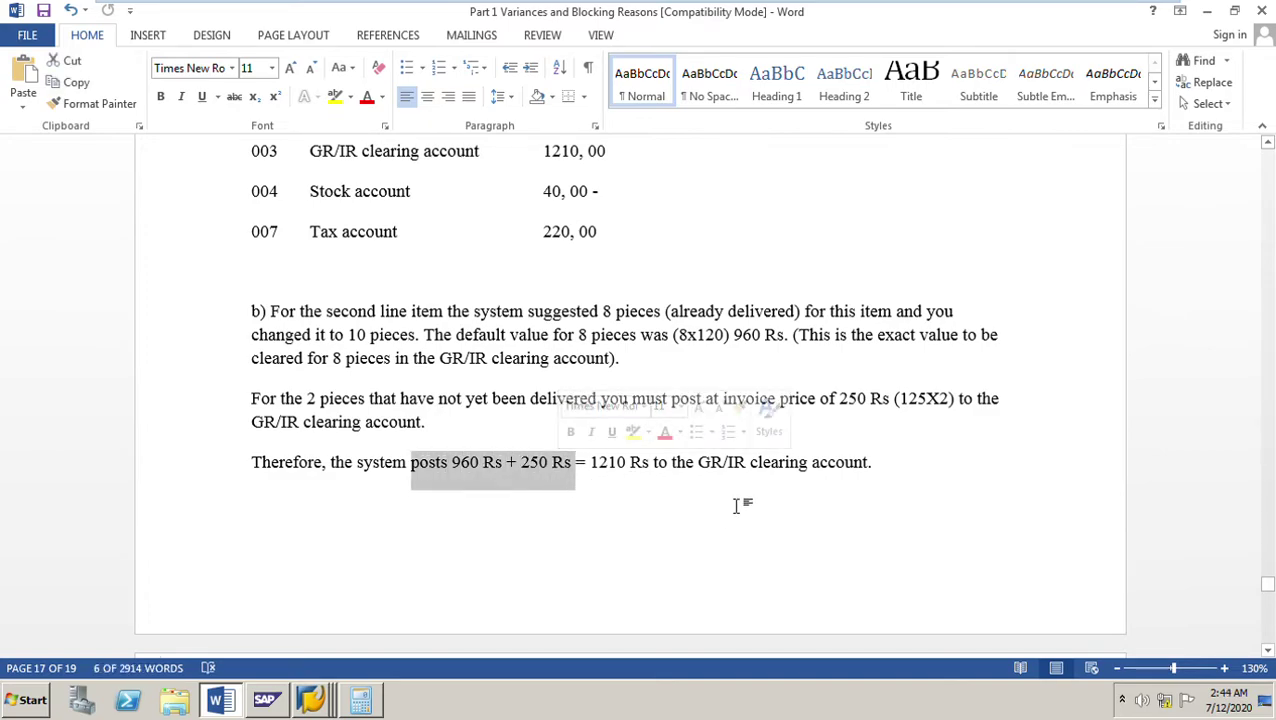
- Switch to the SAP invoice simulation and check the GR/IR clearing amount posted for purchase order item 20
left_click(310, 700)
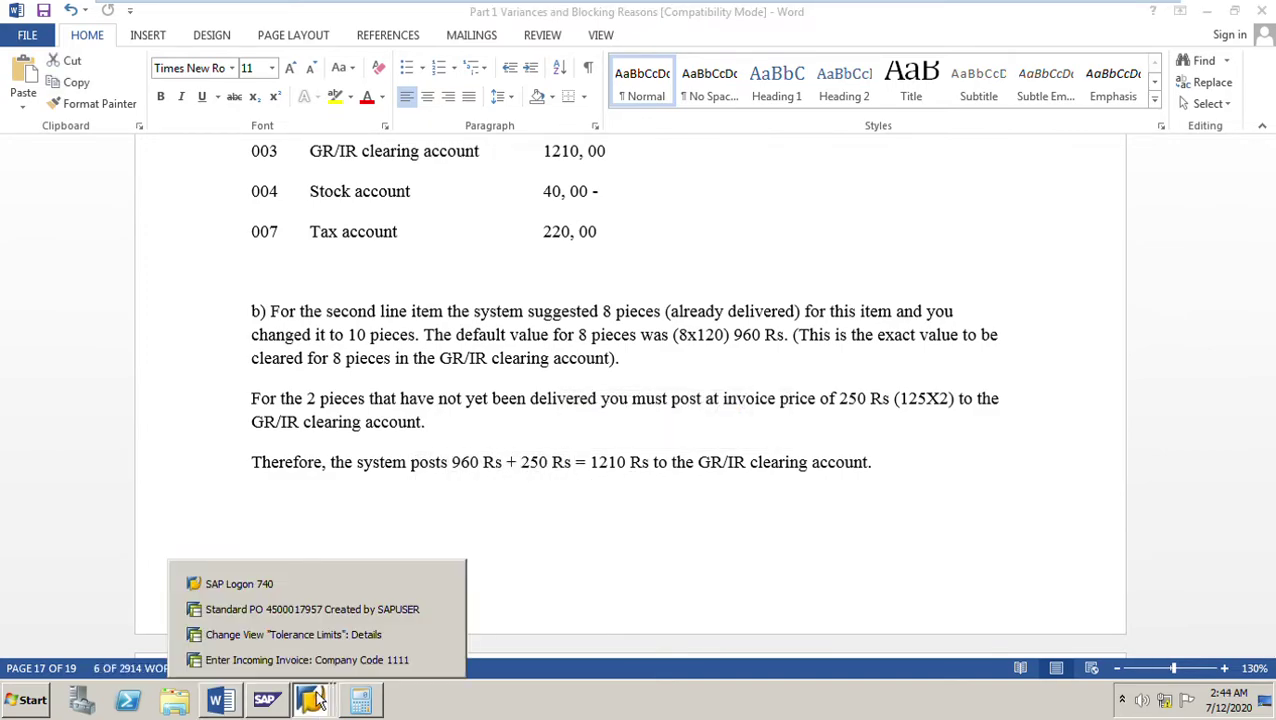
left_click(300, 660)
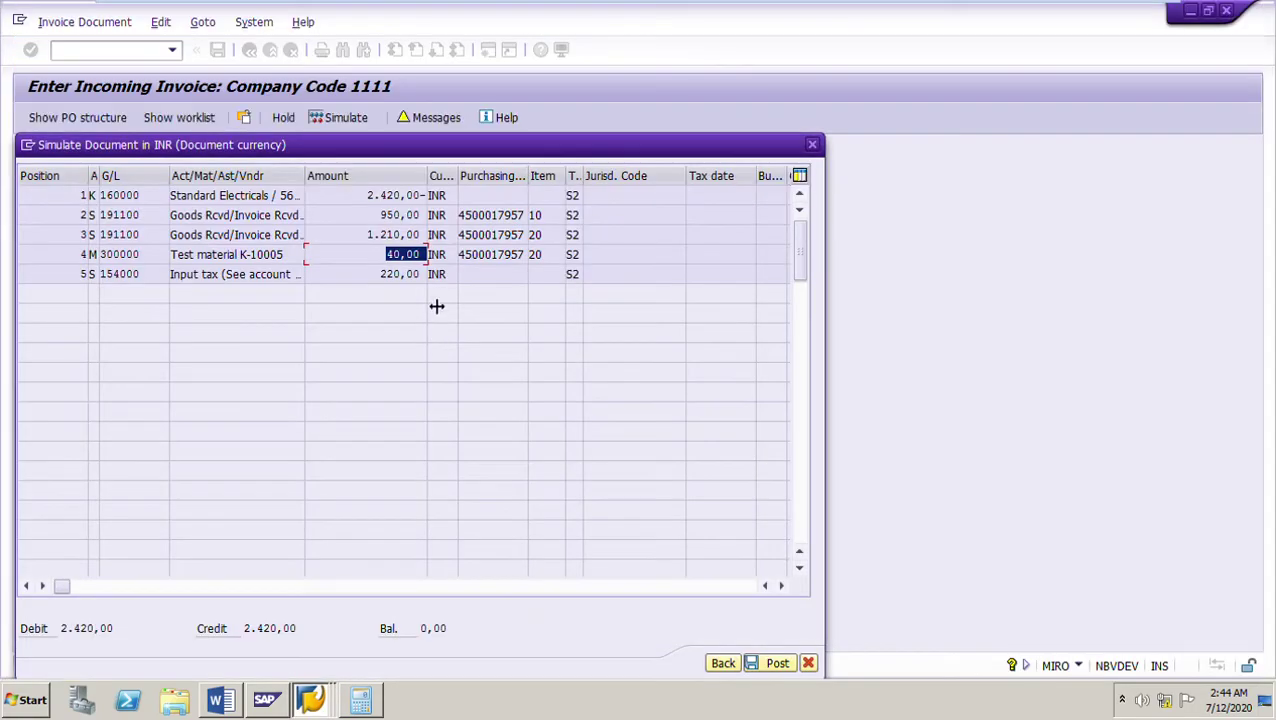
left_click_drag(366, 234, 426, 235)
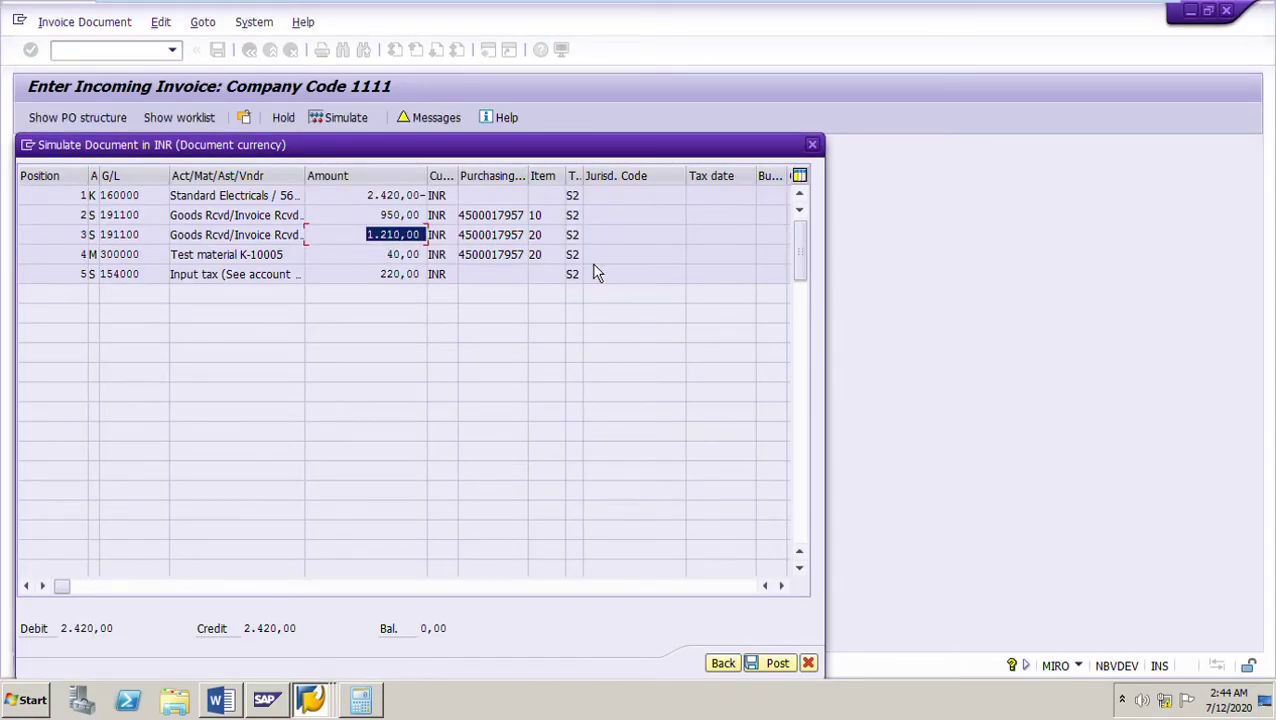
- Read in the Word exercise how the price increase on the 8 delivered pieces is posted to the stock account
left_click(222, 700)
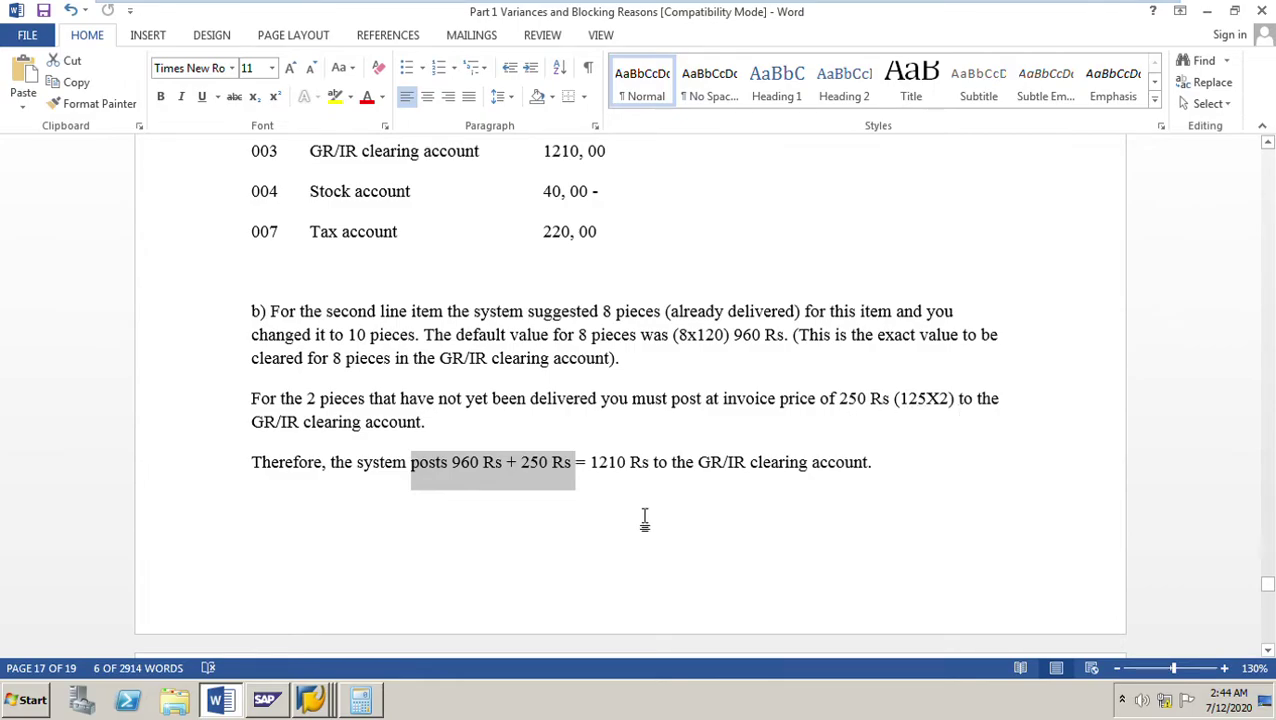
scroll(686, 512, "down", 3)
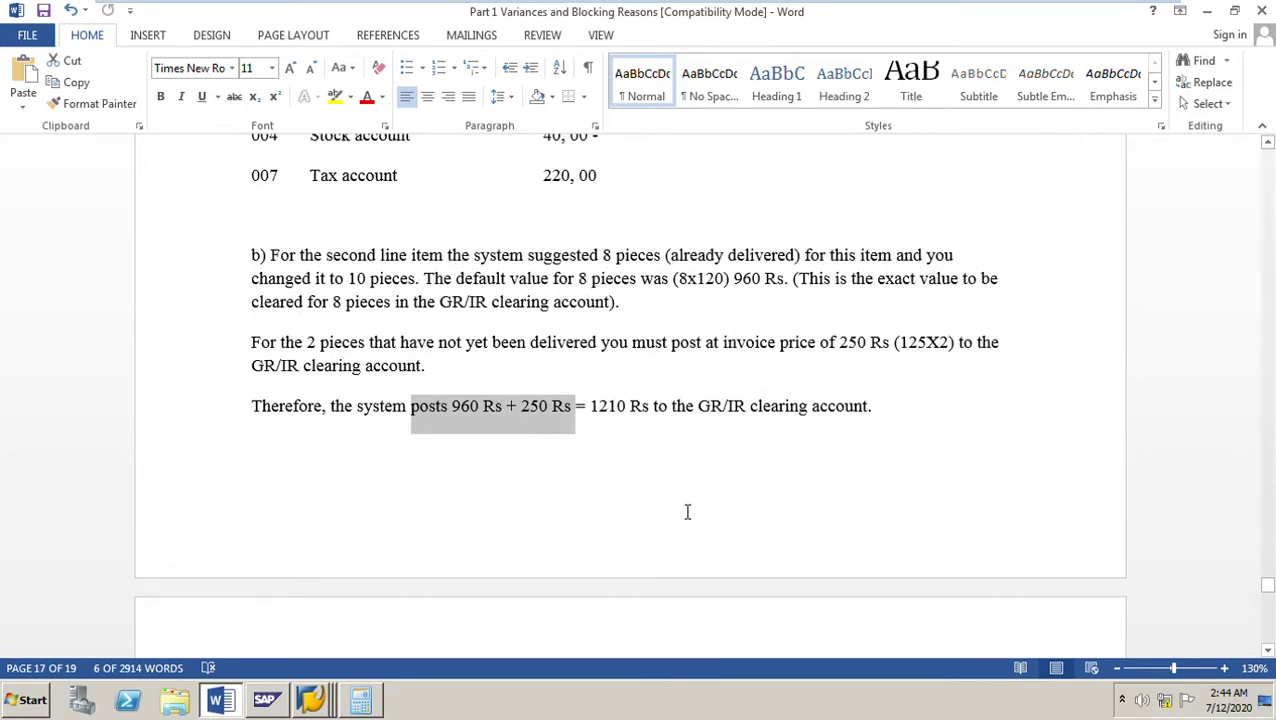
scroll(687, 512, "down", 1)
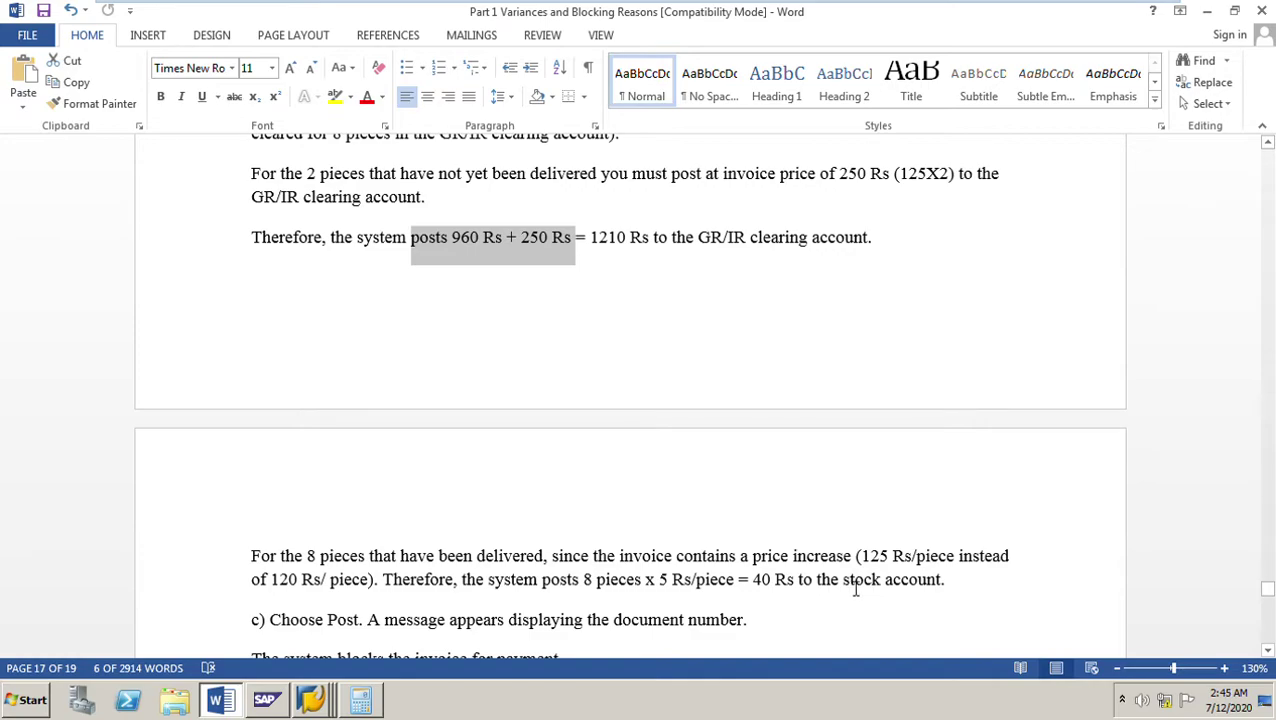
left_click_drag(845, 584, 950, 600)
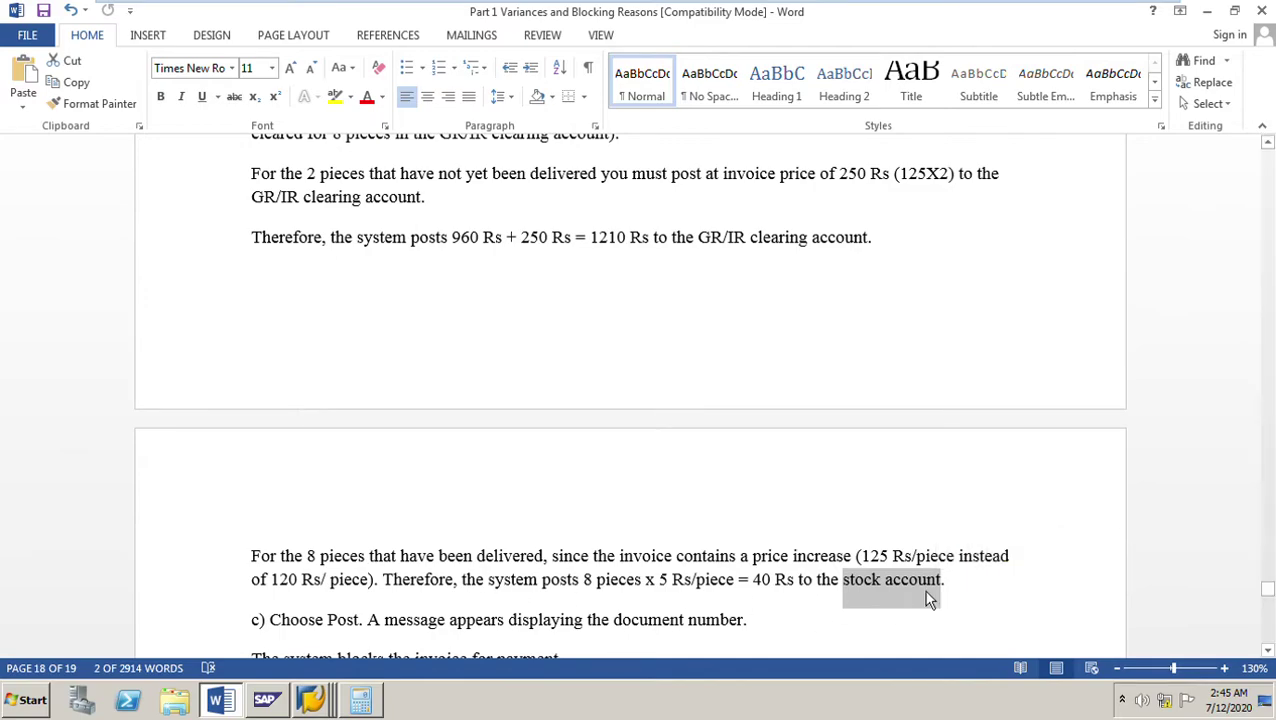
- Display material K-10005 from the SAP purchase order, examine its price control in the Accounting 1 view, and return to the order
left_click(311, 700)
left_click(318, 524)
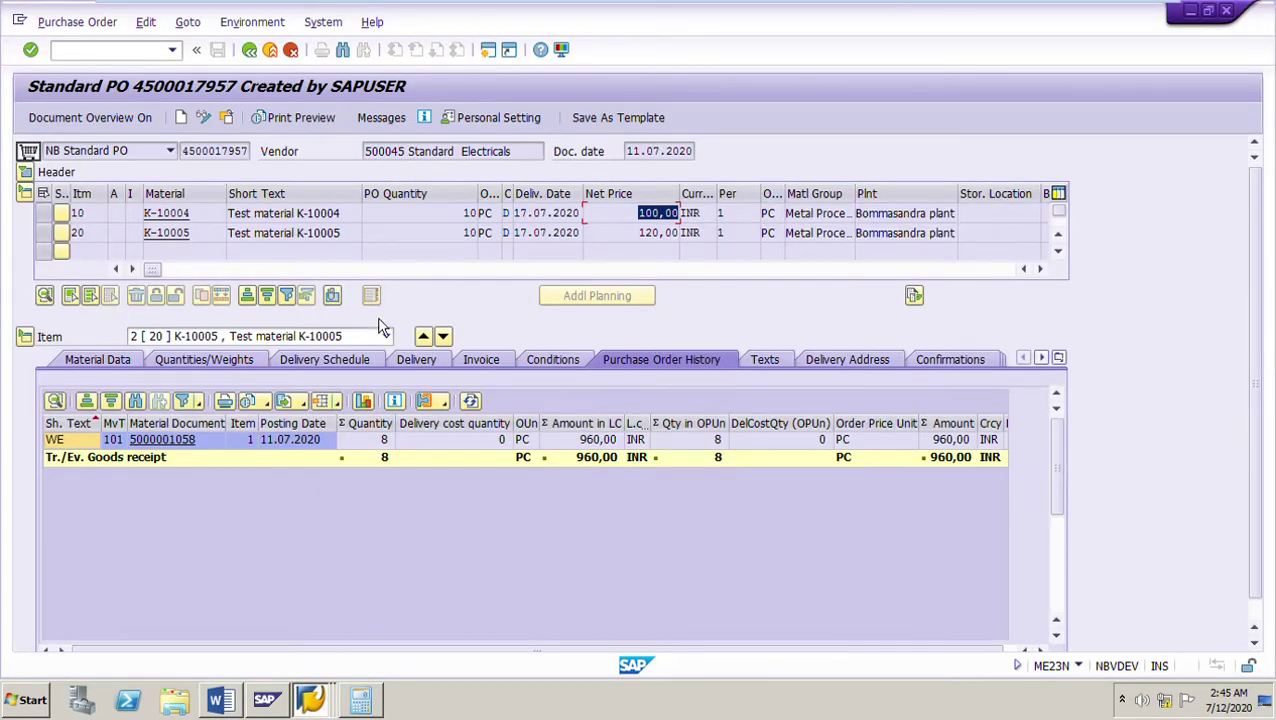
left_click(200, 226)
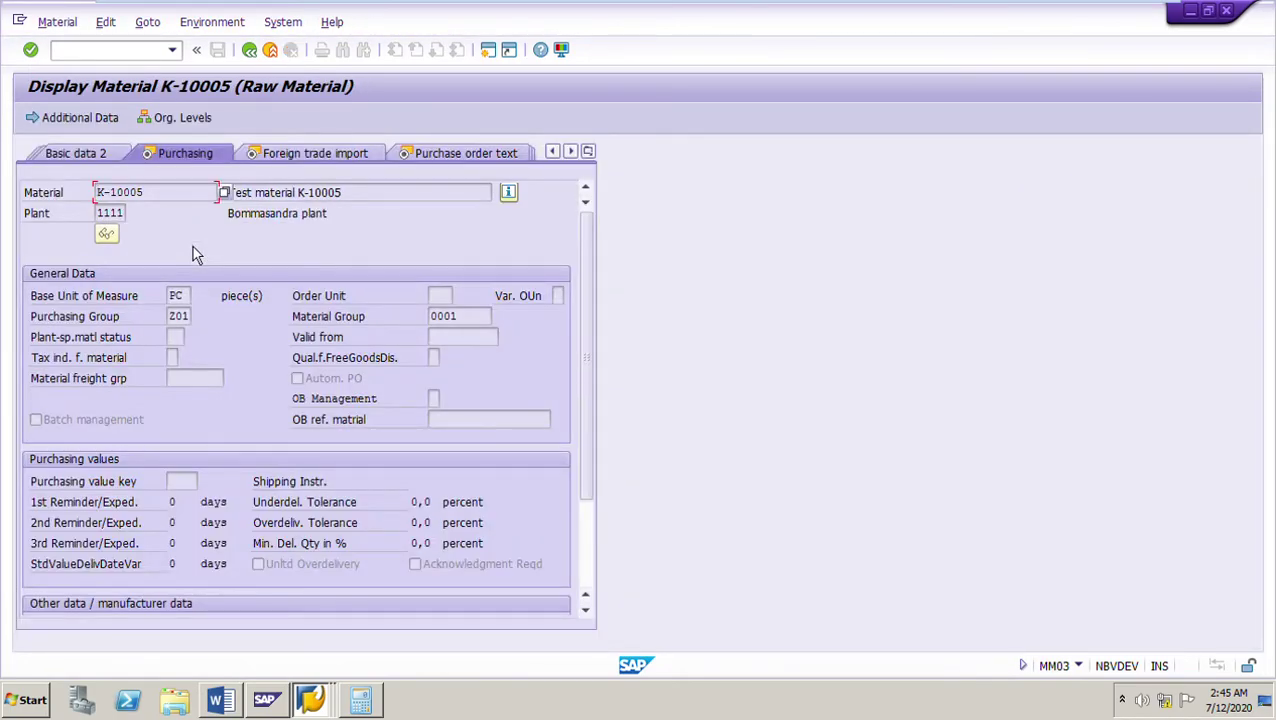
left_click(589, 152)
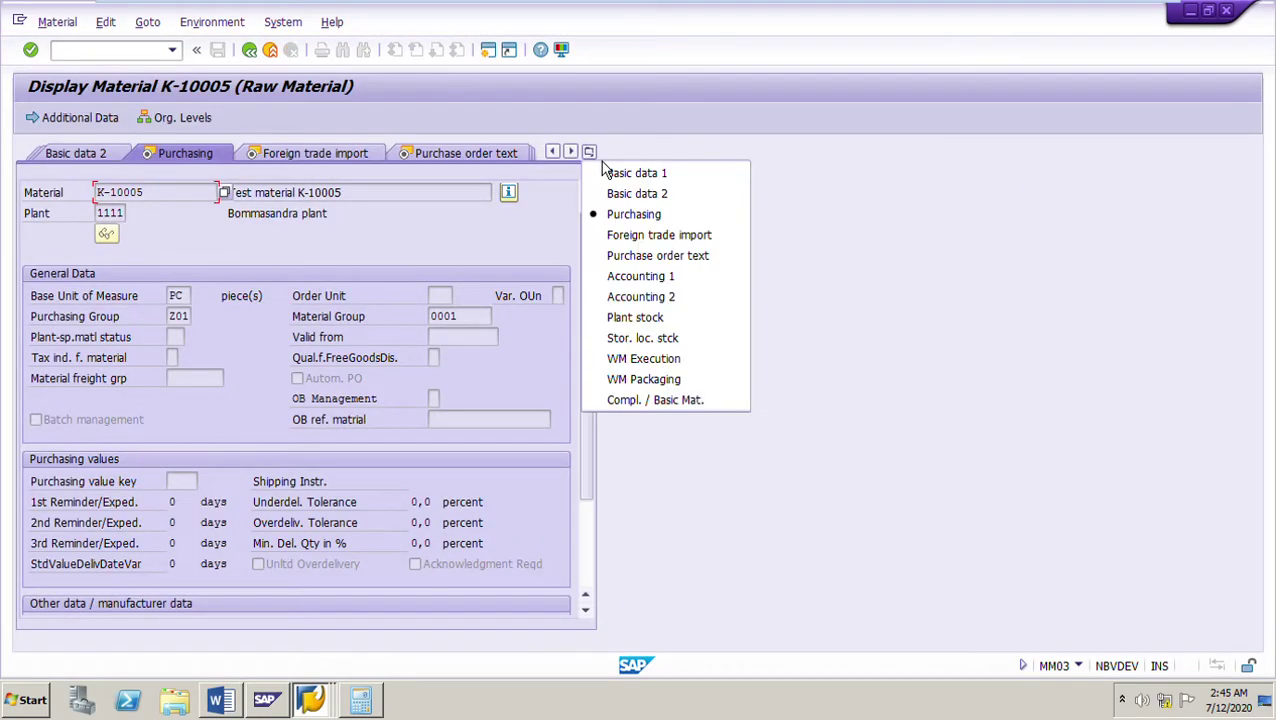
left_click(620, 294)
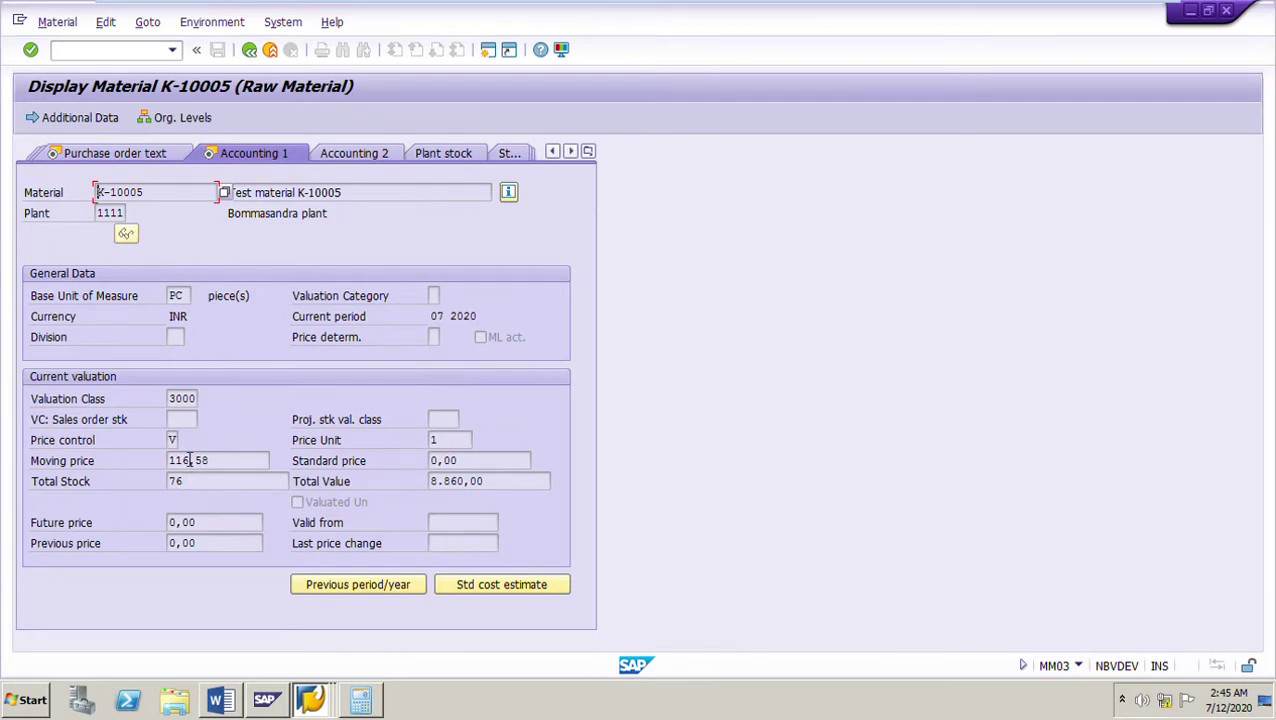
left_click(175, 442)
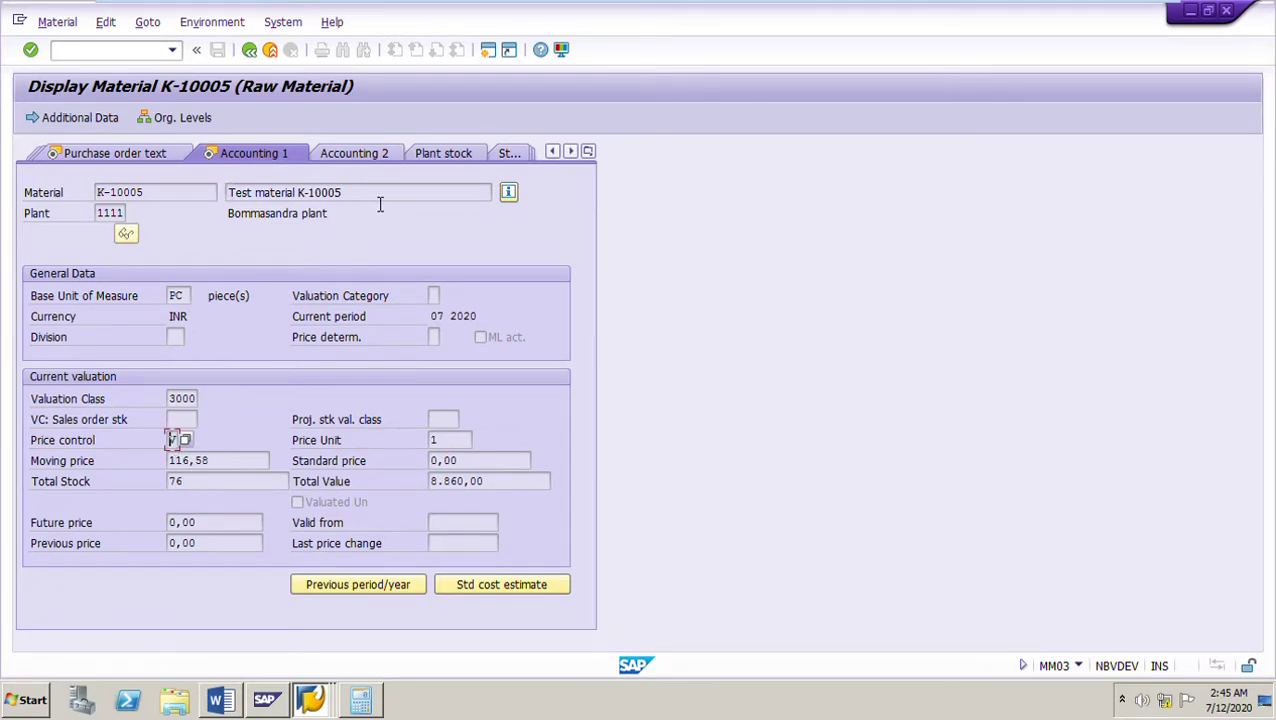
left_click(250, 50)
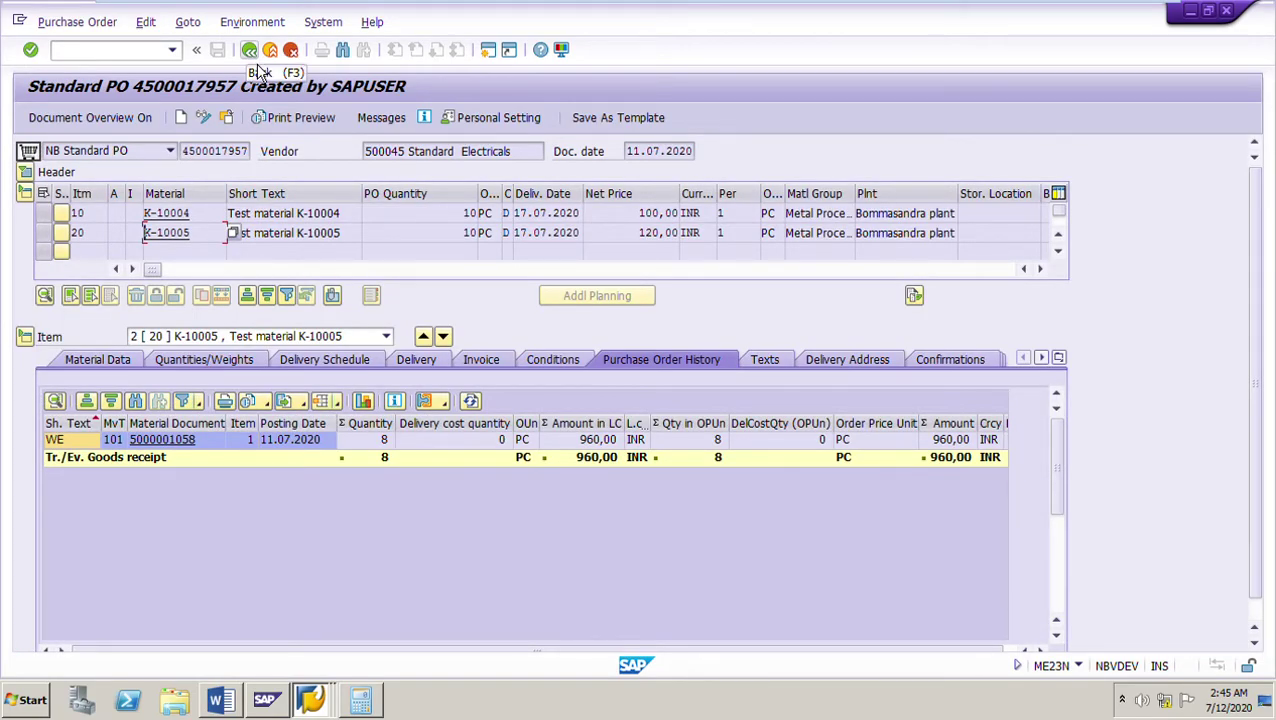
- Examine the K-10005 stock line and the input tax line in the invoice simulation, and go back to the invoice entry
left_click(310, 700)
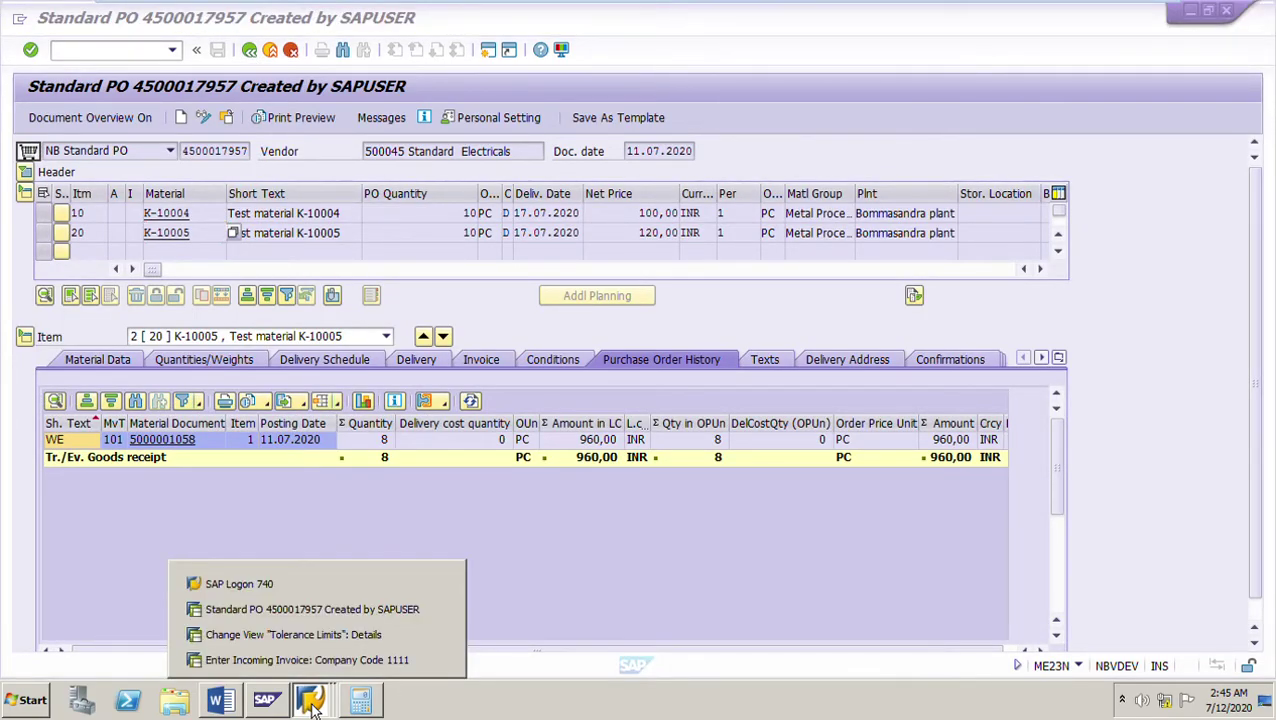
left_click(310, 660)
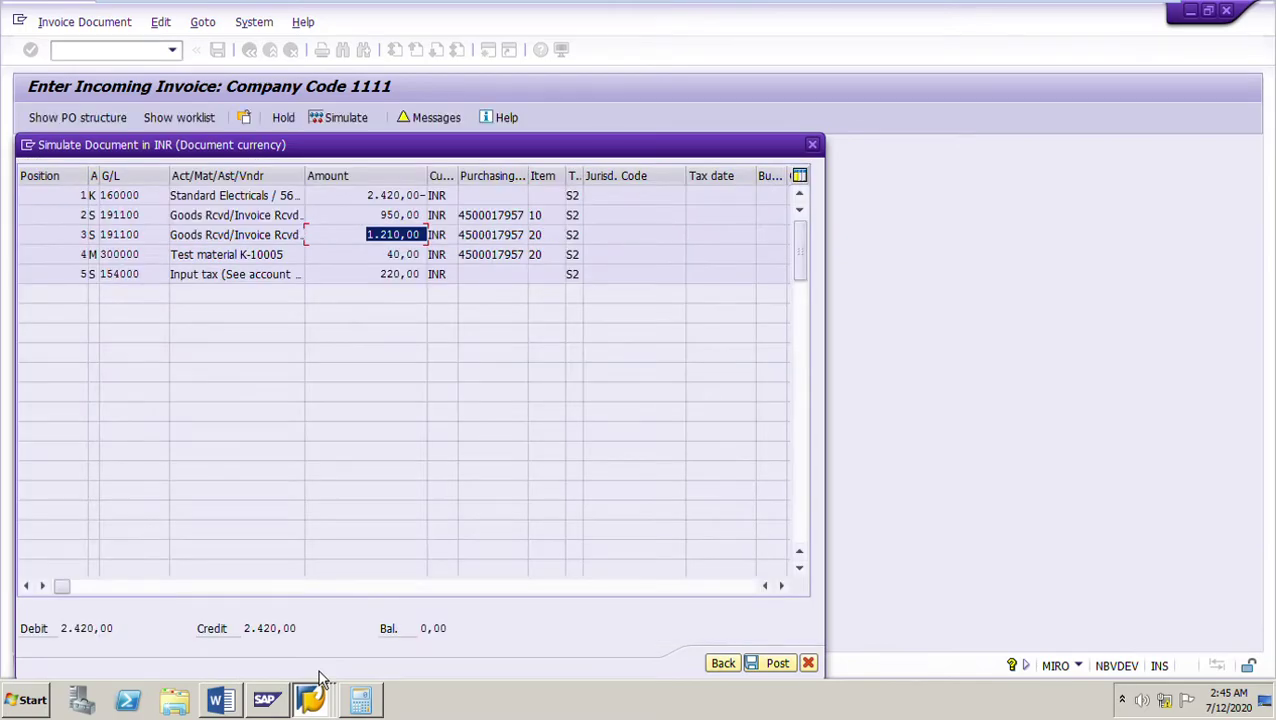
left_click(390, 256)
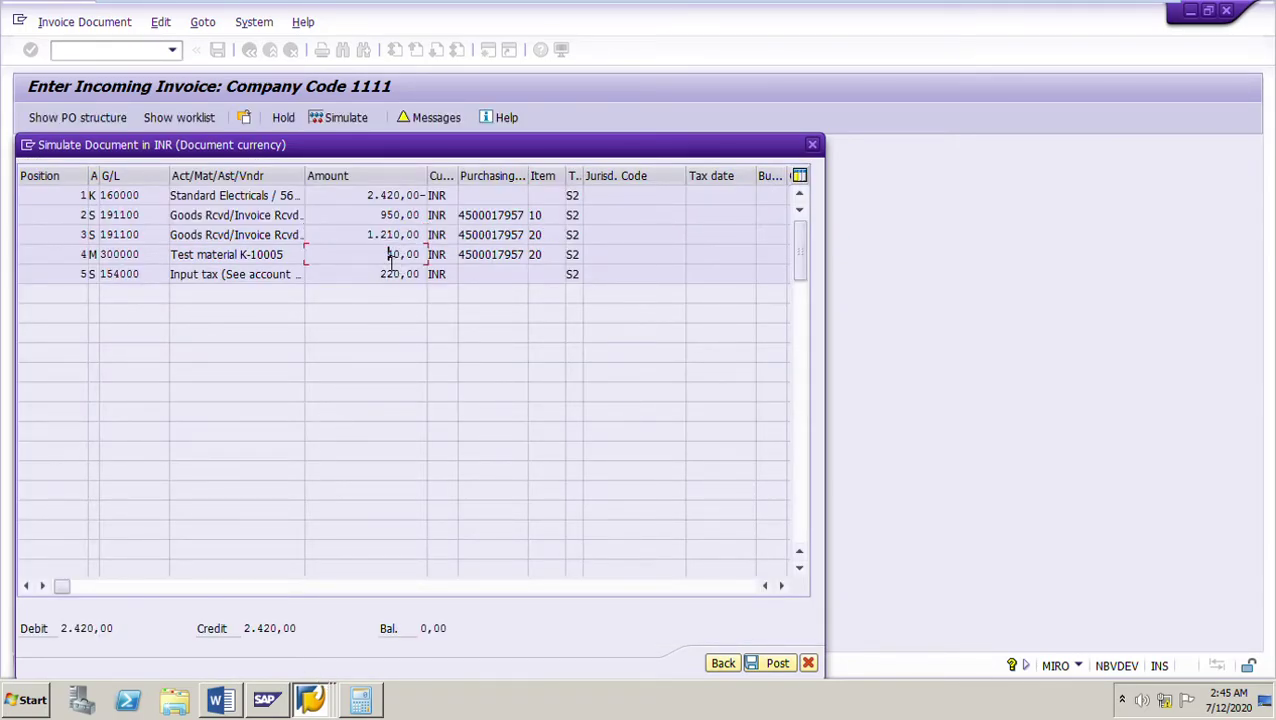
left_click_drag(390, 256, 433, 266)
left_click(293, 258)
left_click_drag(293, 258, 252, 265)
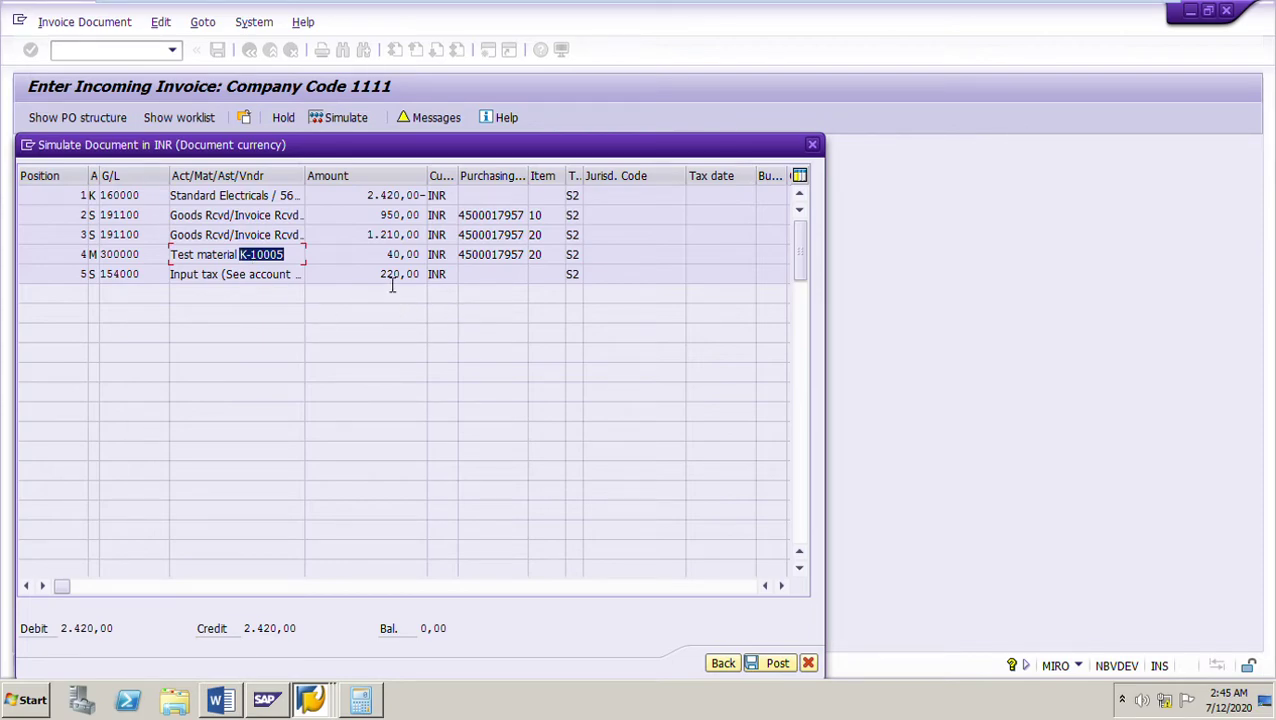
left_click_drag(383, 278, 466, 290)
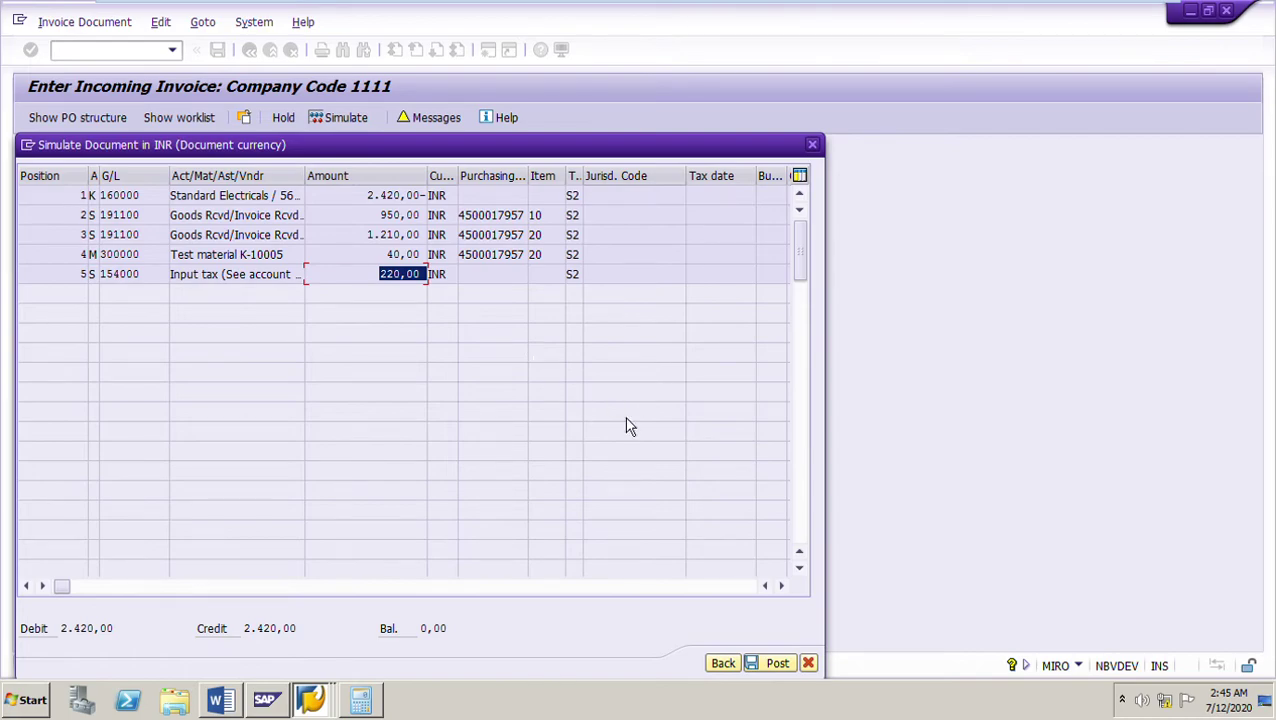
left_click(738, 668)
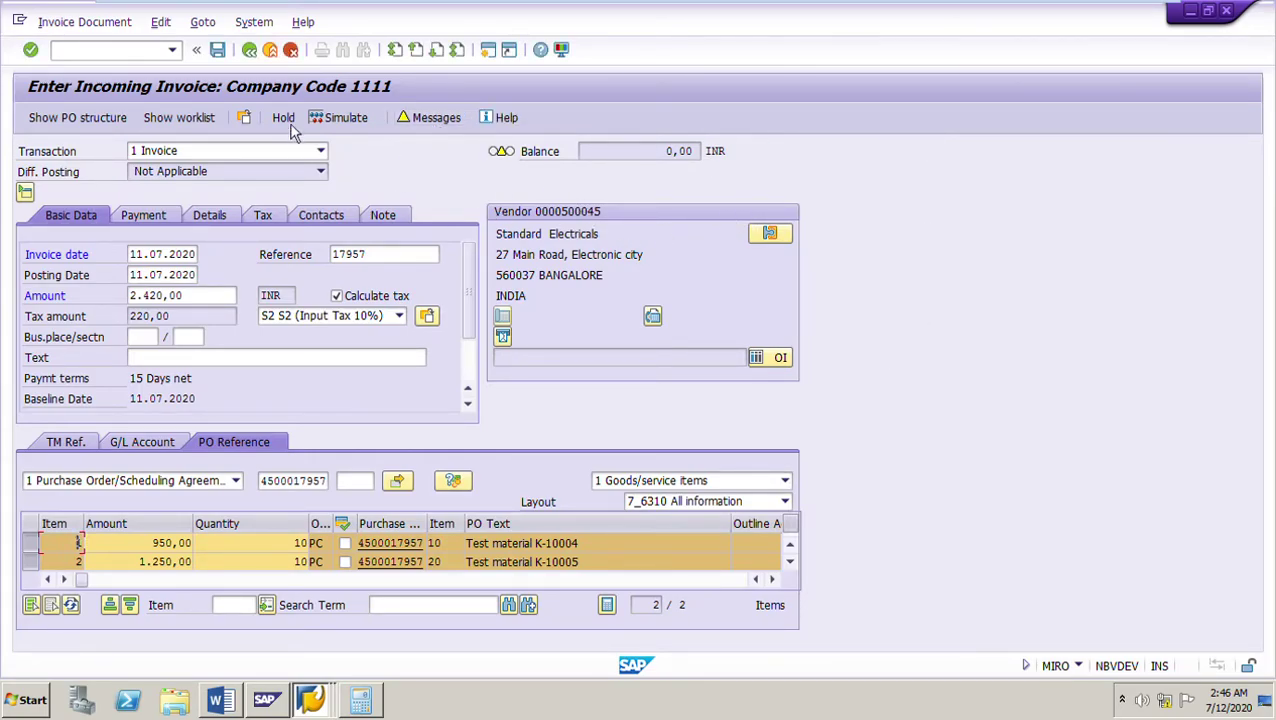
- Post the incoming vendor invoice and switch to the purchase order display
left_click(220, 50)
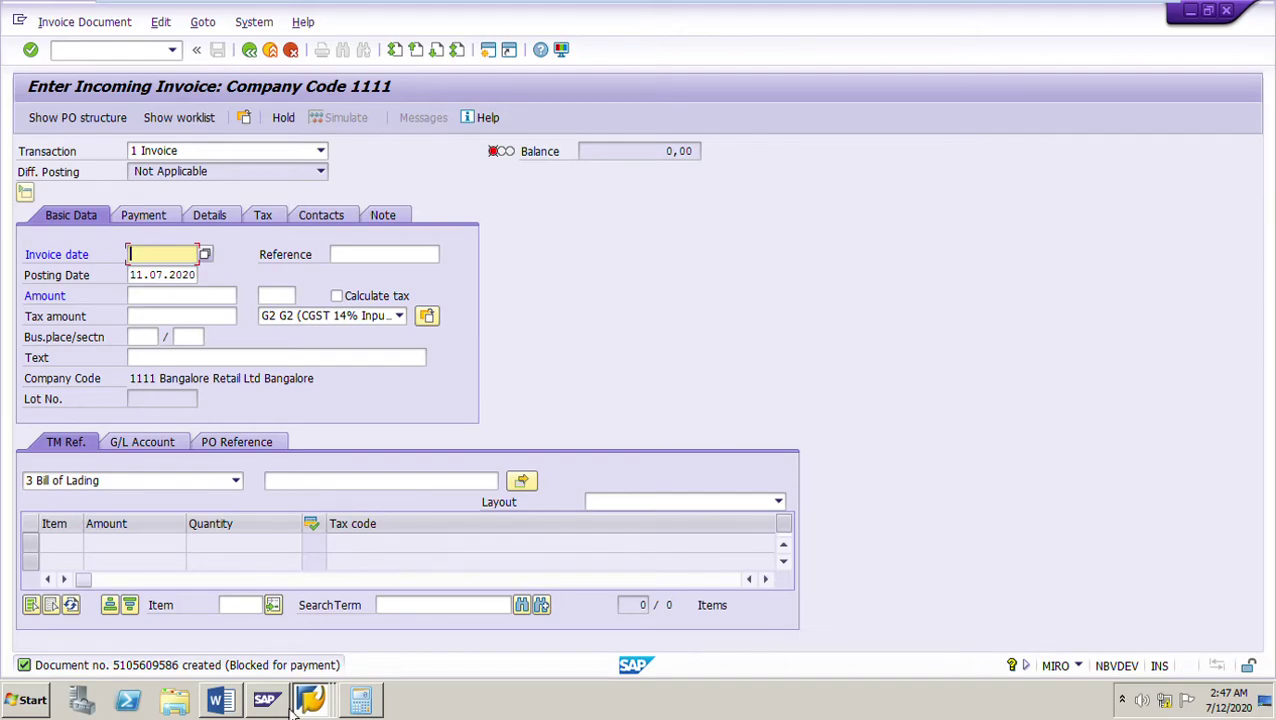
mouse_move(310, 700)
left_click(325, 607)
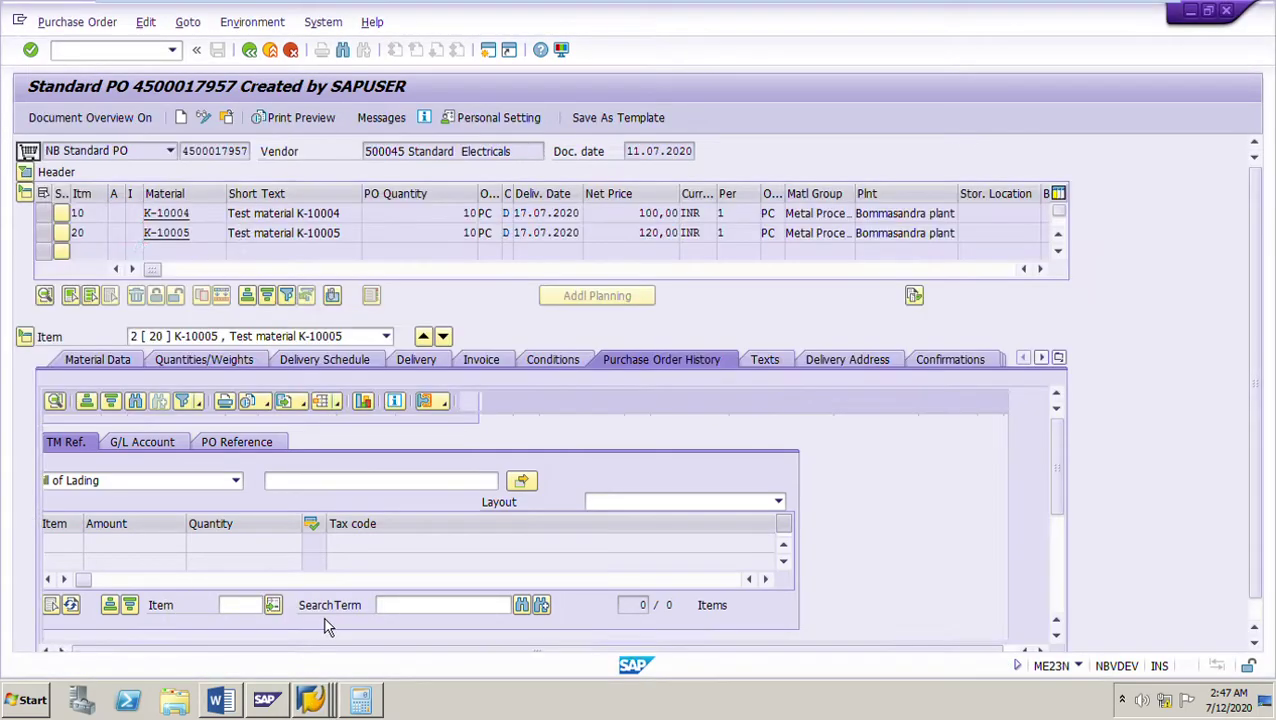
- Refresh the purchase order by toggling change mode on and off, and examine the purchase order history of items 10 and 20
left_click(209, 127)
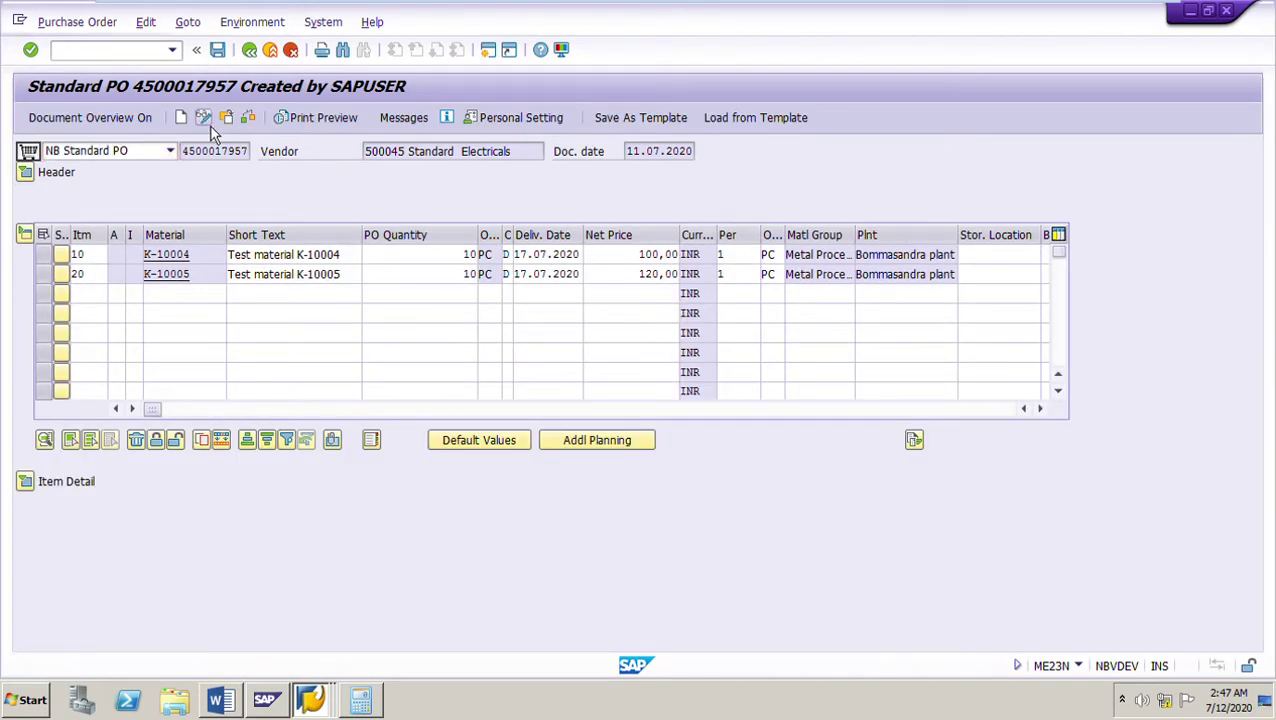
left_click(209, 125)
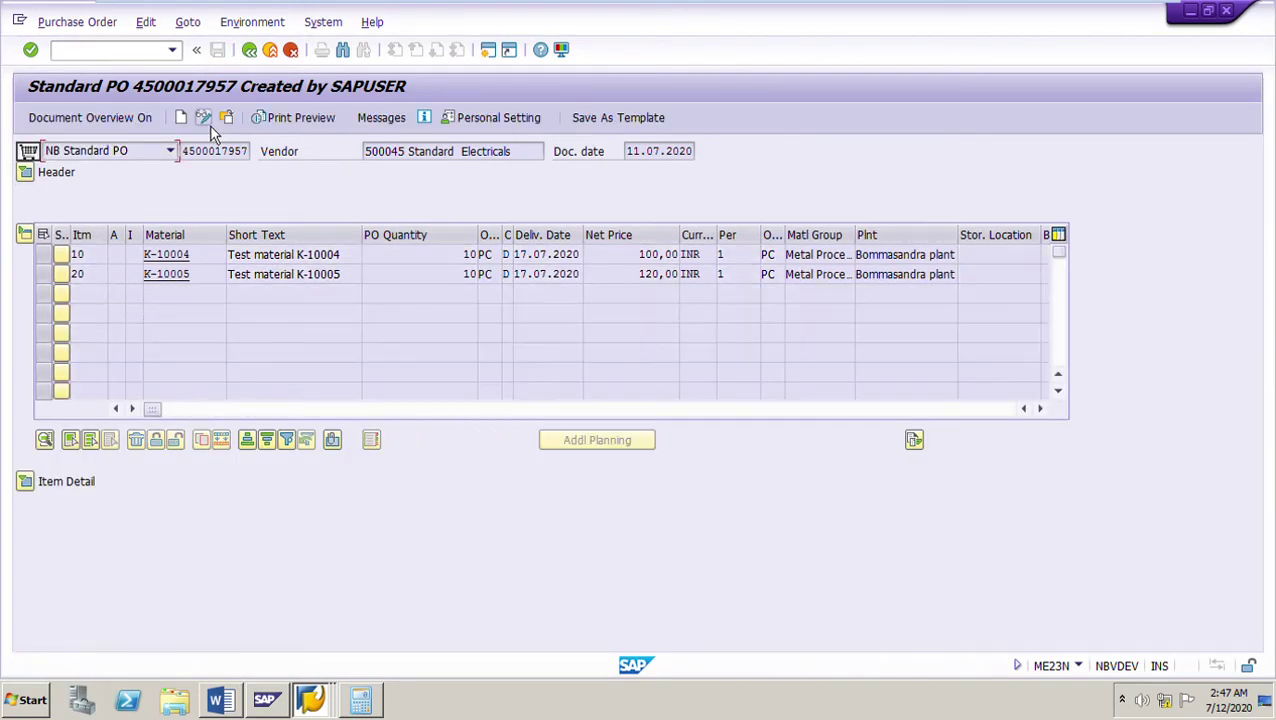
left_click(30, 486)
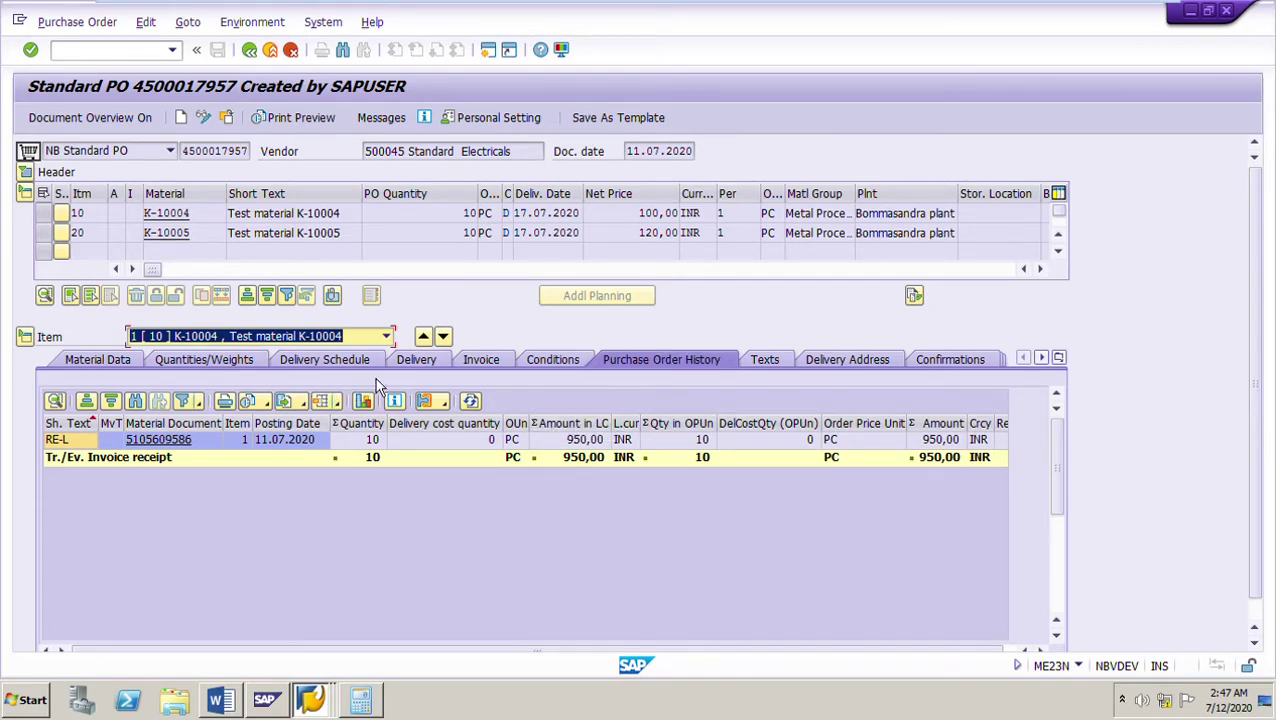
left_click(450, 342)
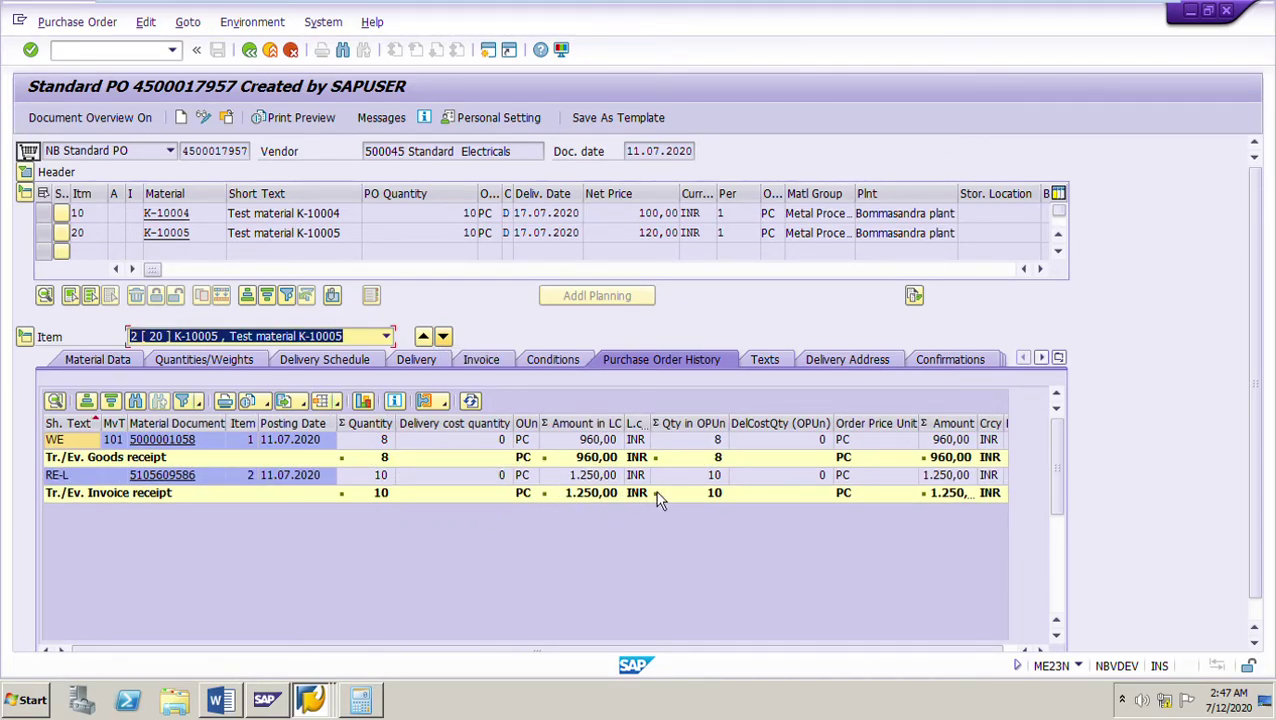
- Display the invoice document from item 20's purchase order history and open its follow-on accounting document
left_click(165, 475)
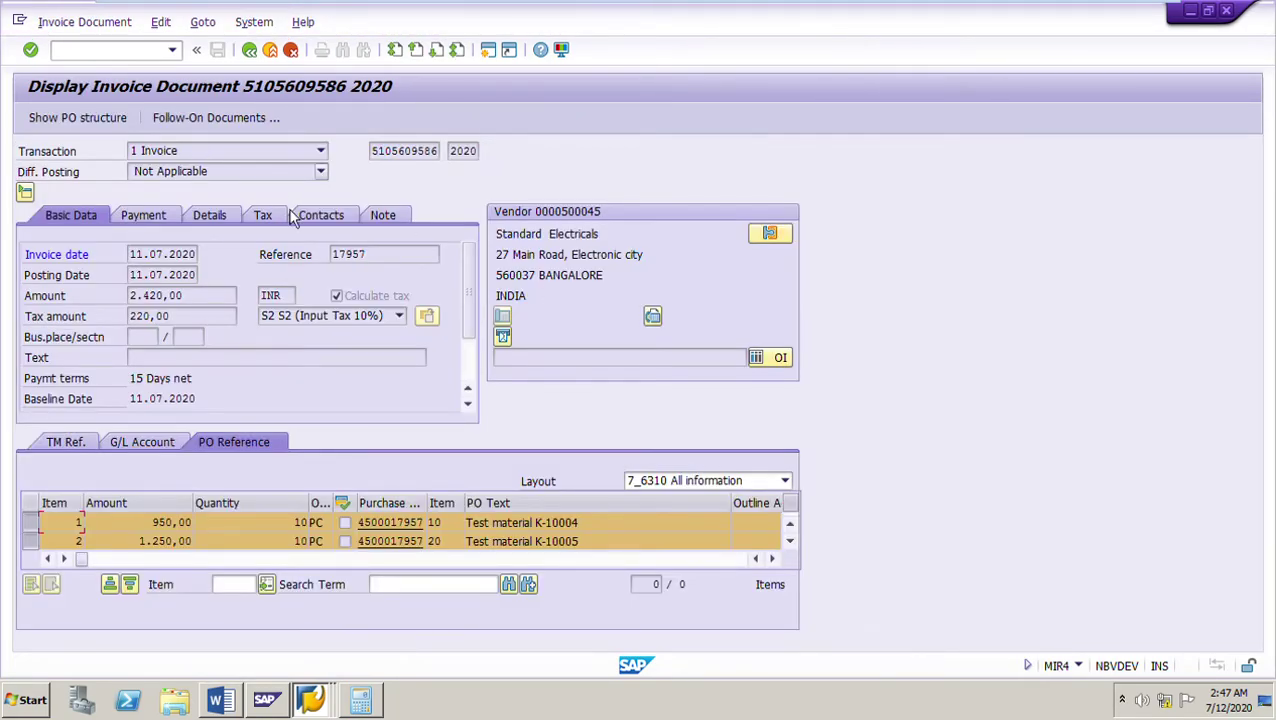
left_click(226, 127)
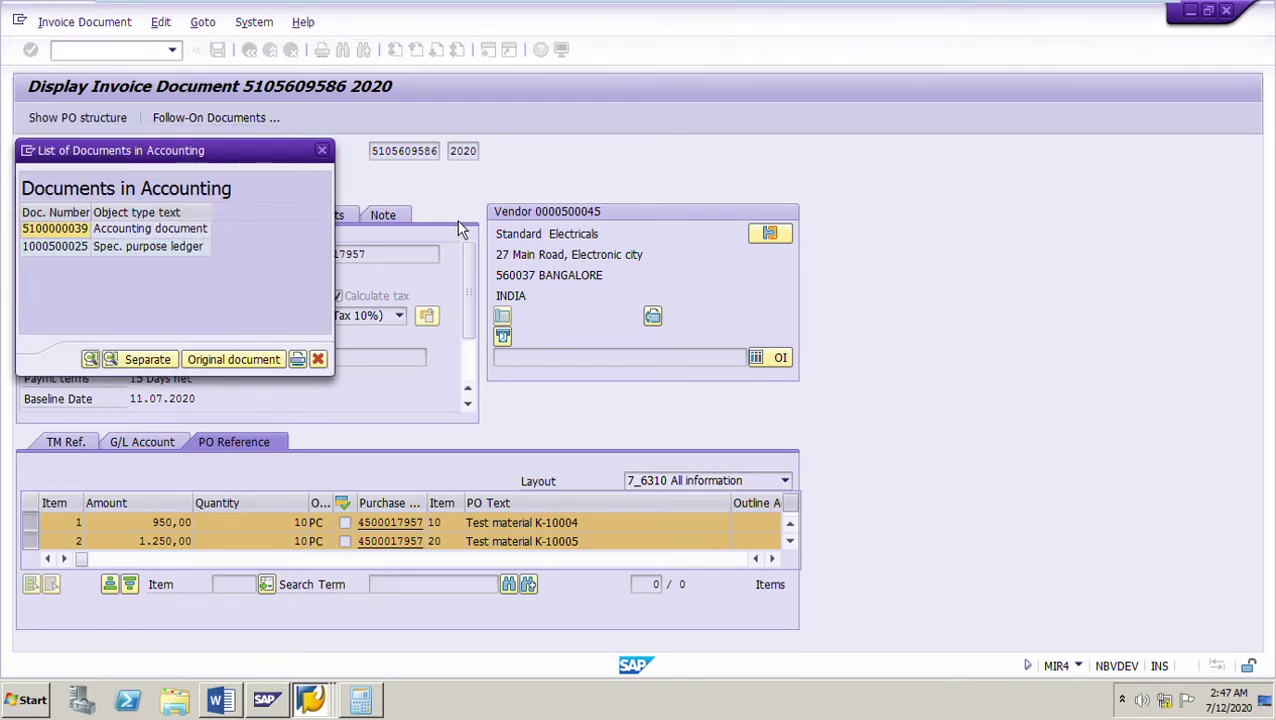
double_click(75, 233)
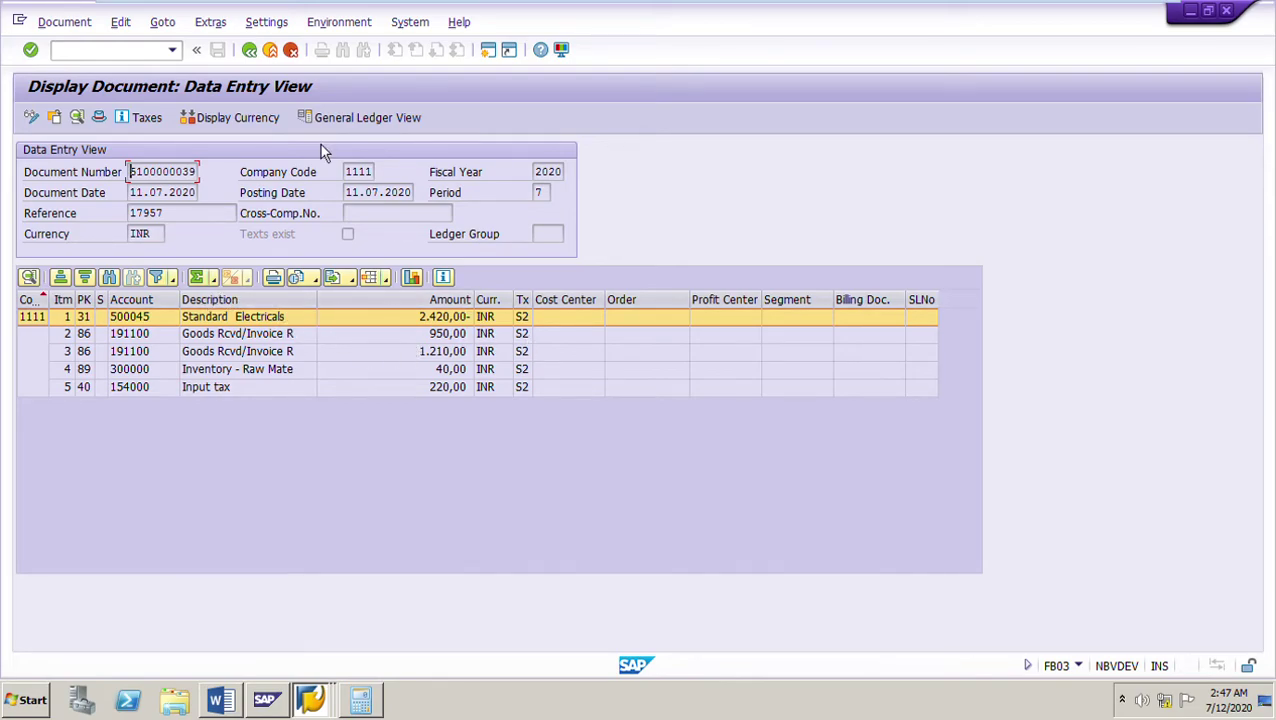
- Examine the item 20 GR/IR, raw material inventory, input tax and vendor lines of the accounting document, widening the Description column
left_click(433, 360)
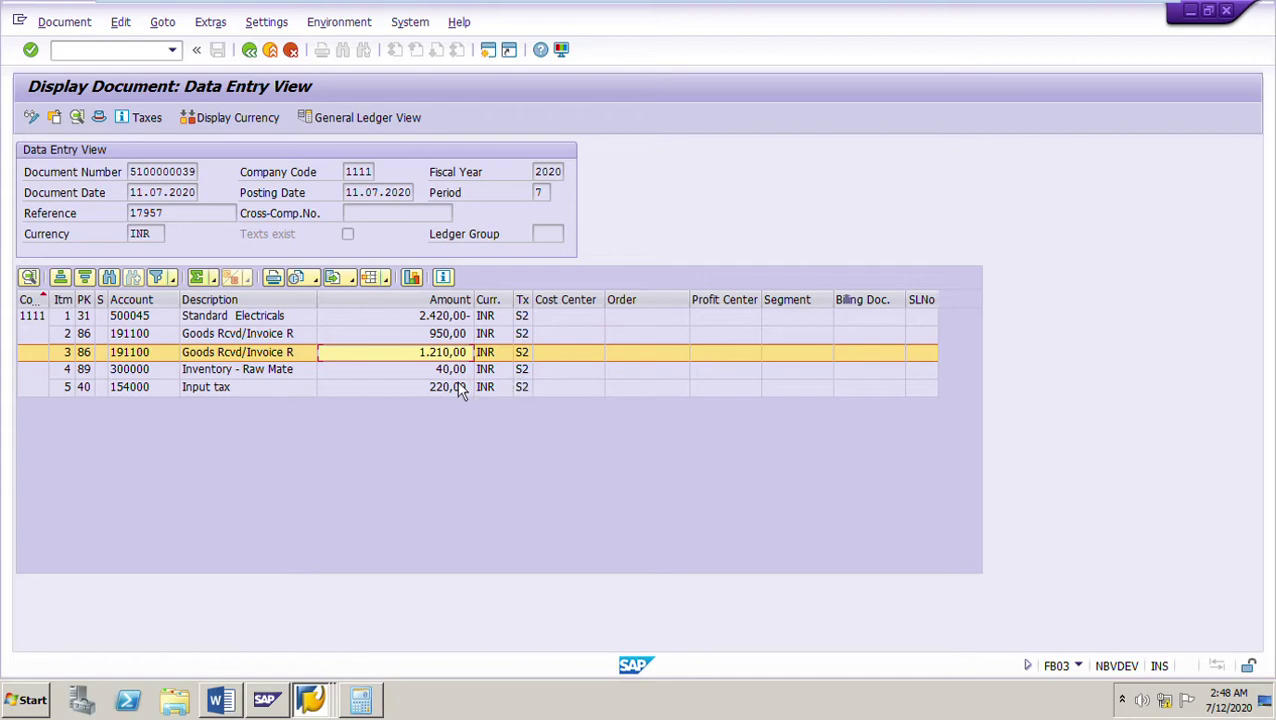
key("Down")
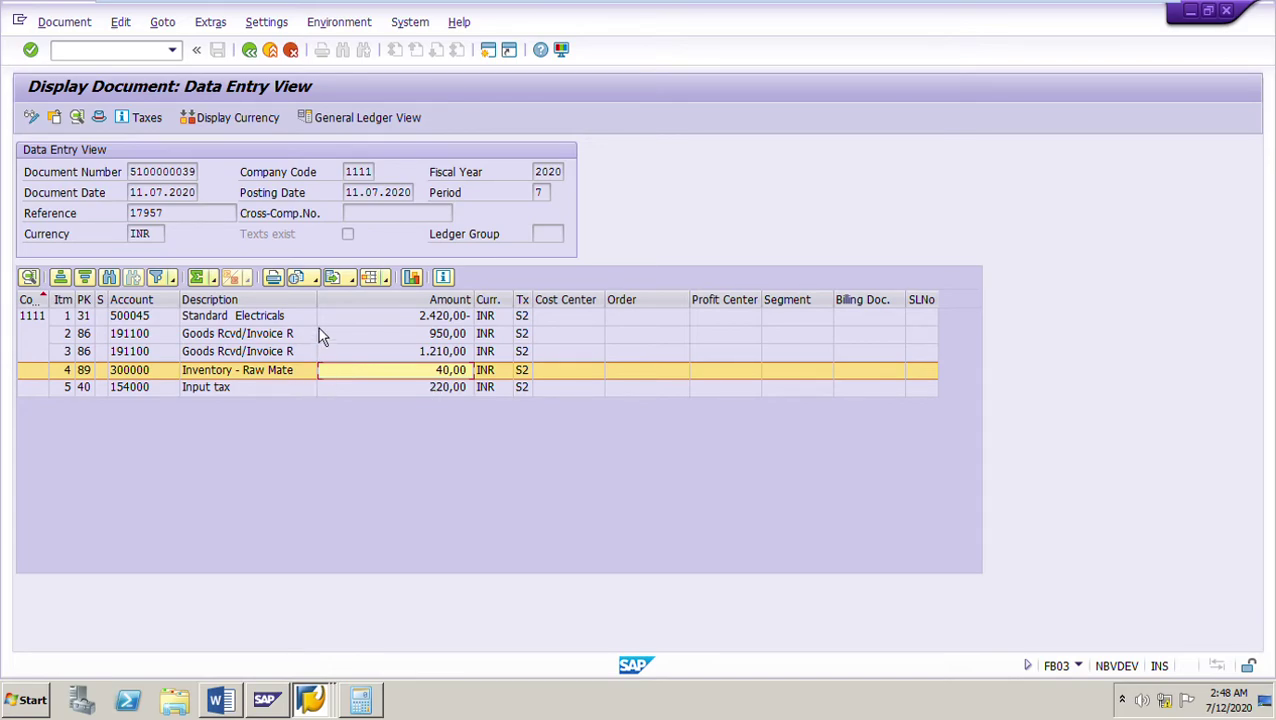
left_click_drag(320, 312, 339, 353)
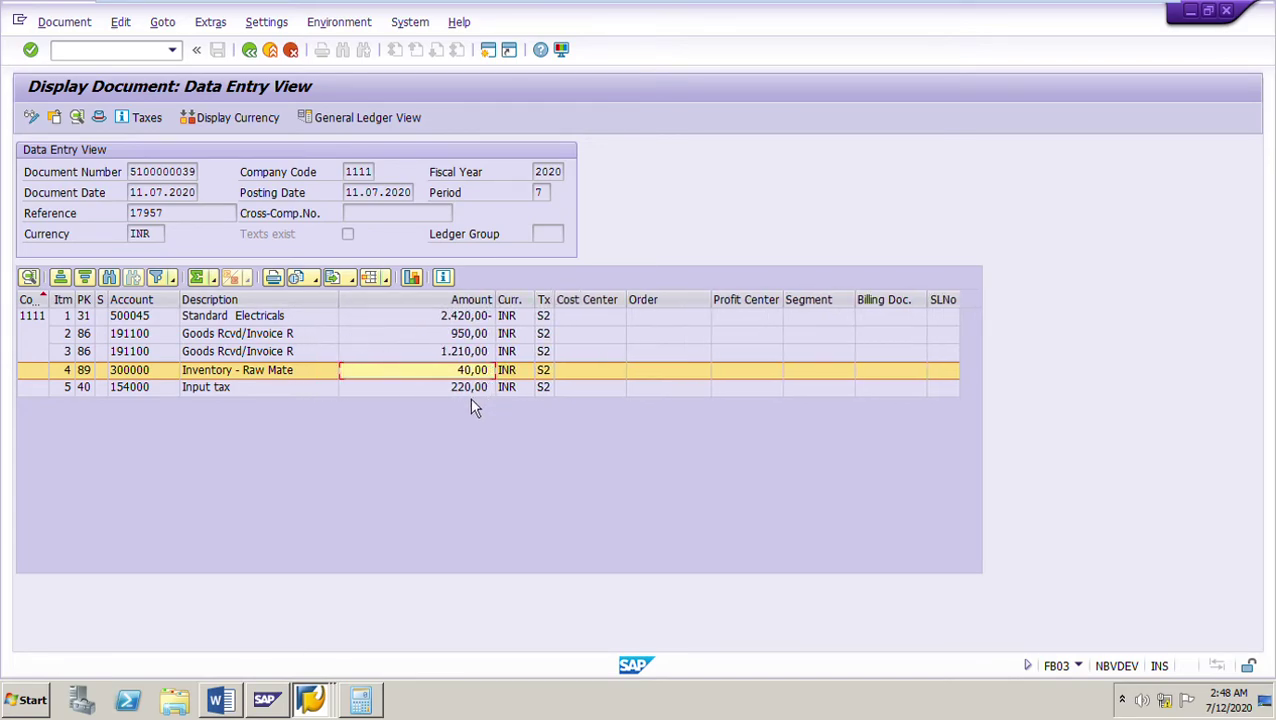
key("Down")
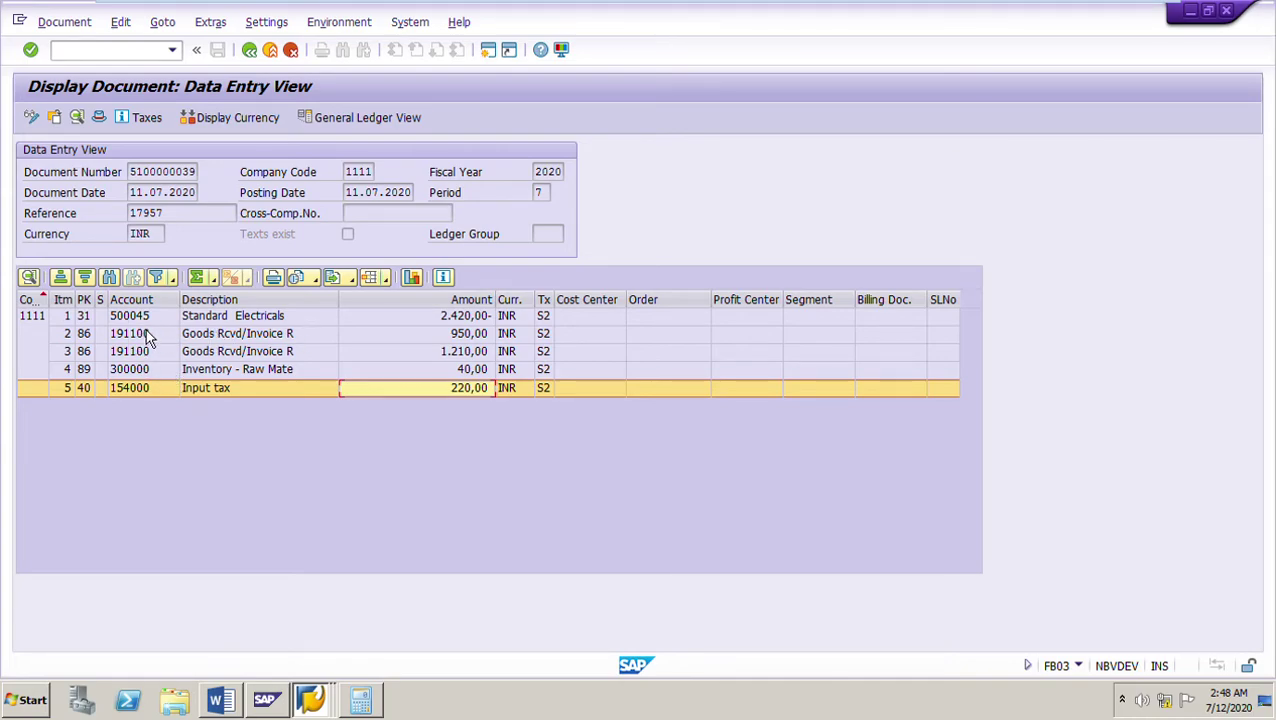
key("ctrl+Home")
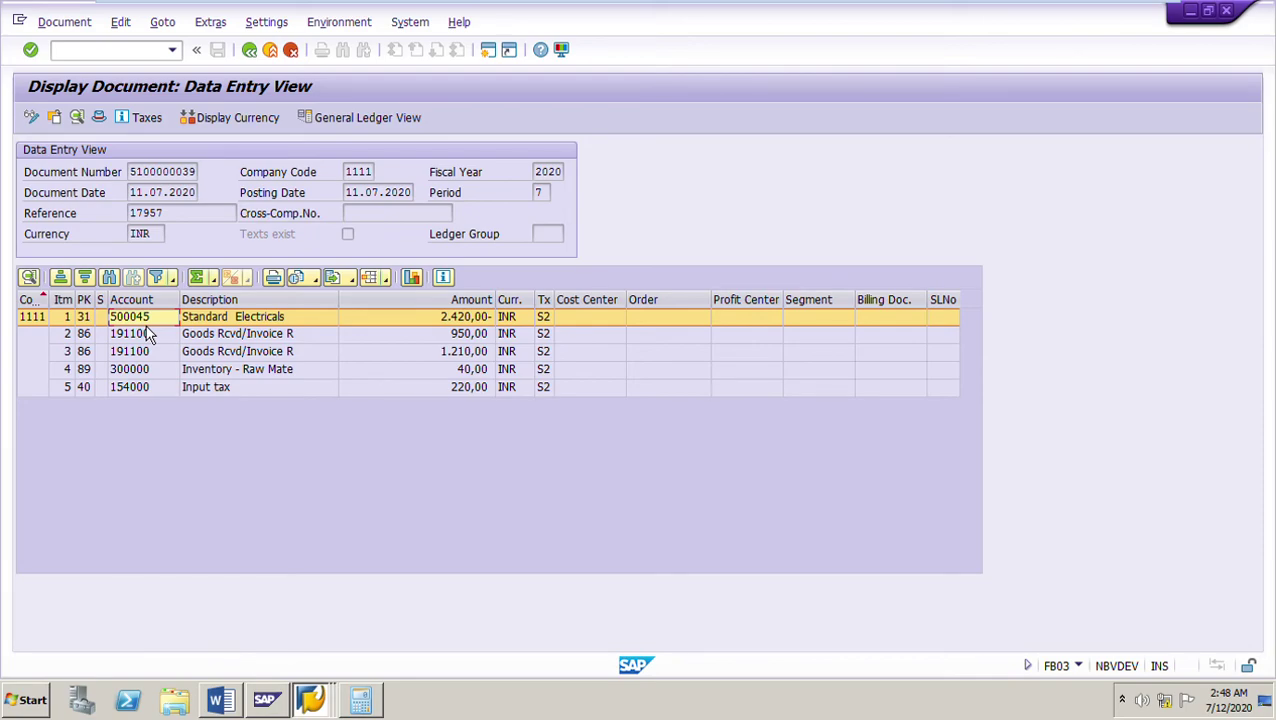
- Open the vendor line item, look up the meaning of its payment block key, and return to the document's data entry view
double_click(141, 317)
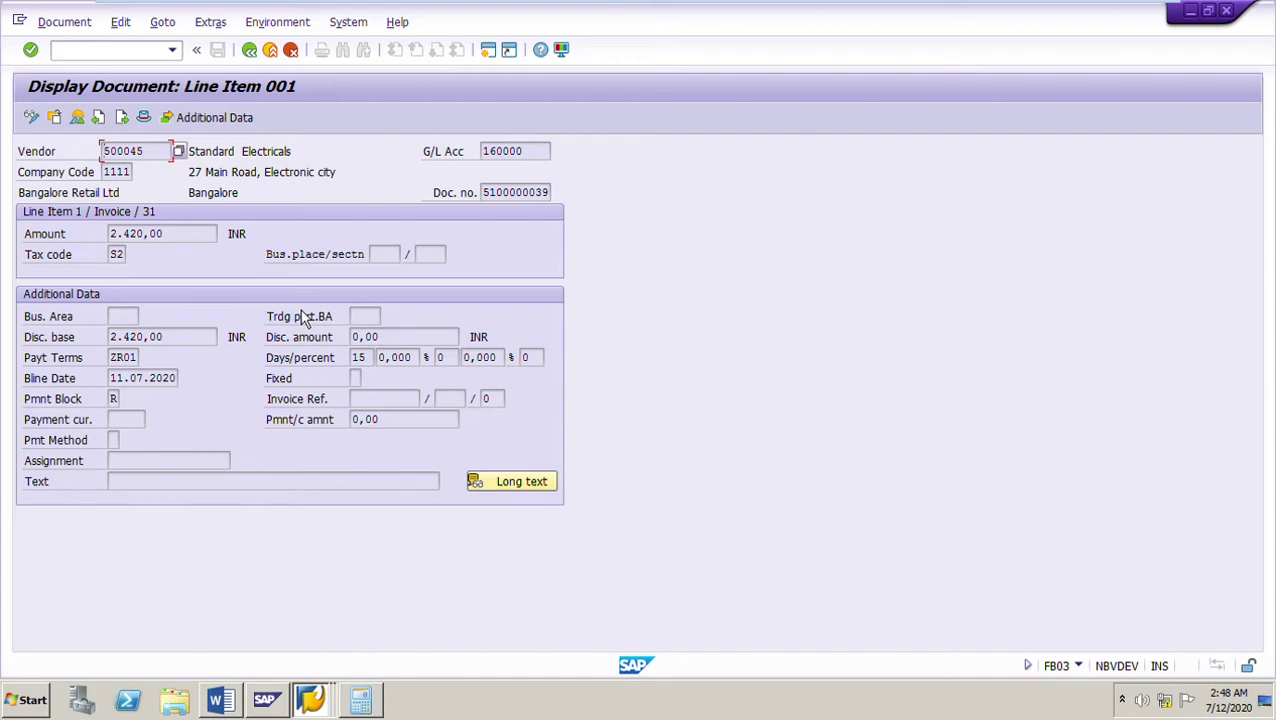
left_click(115, 399)
key("F4")
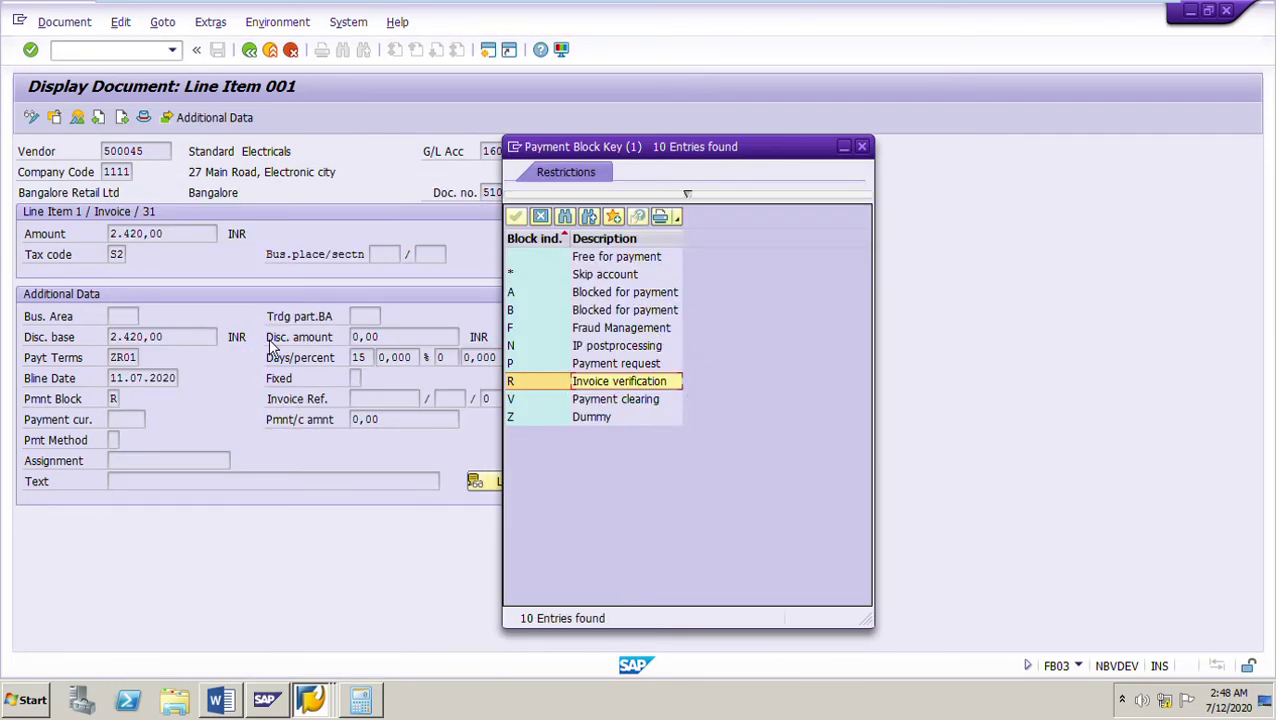
left_click(546, 219)
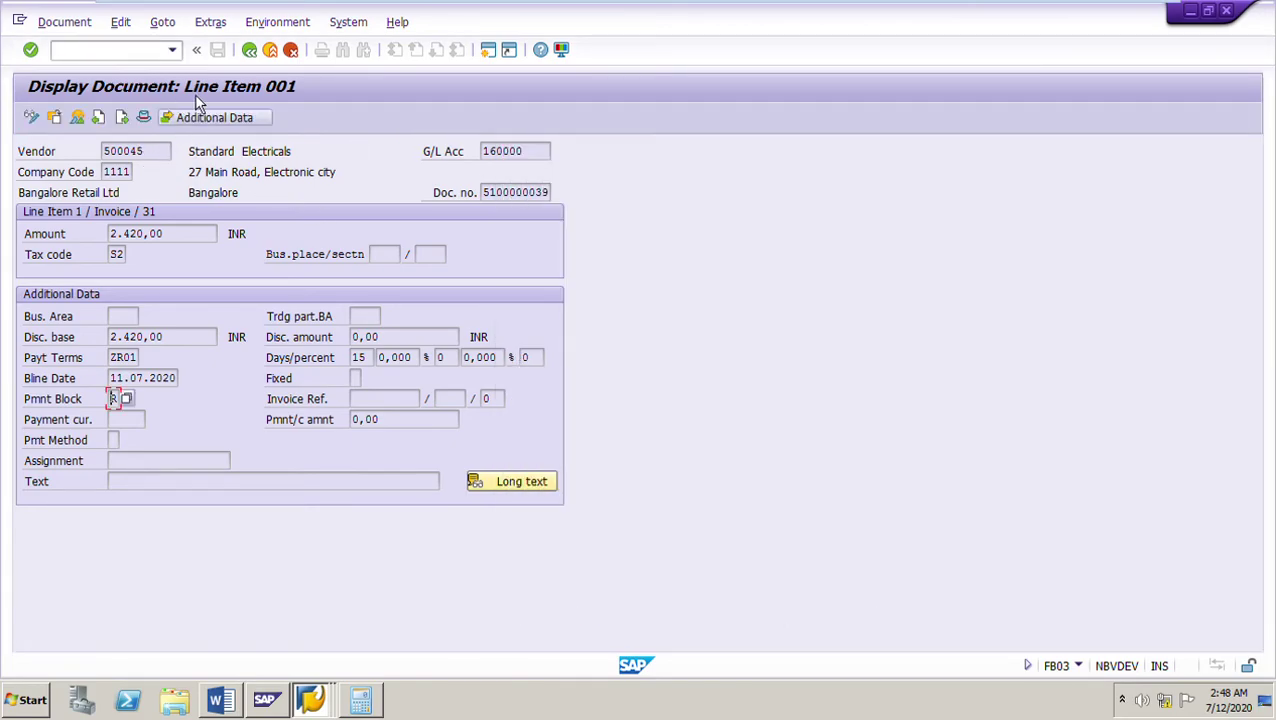
left_click(270, 52)
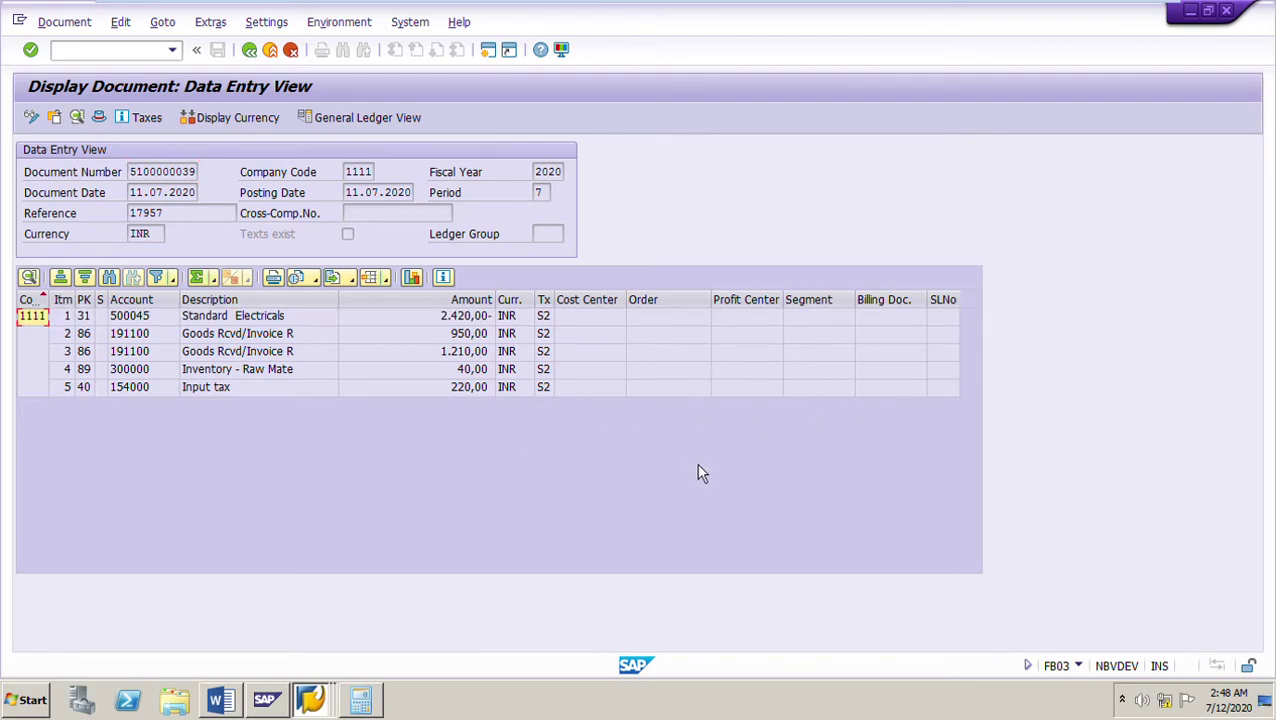
- Return to the invoice document, check the payment block in its payment data, and go back to the purchase order history
left_click(268, 58)
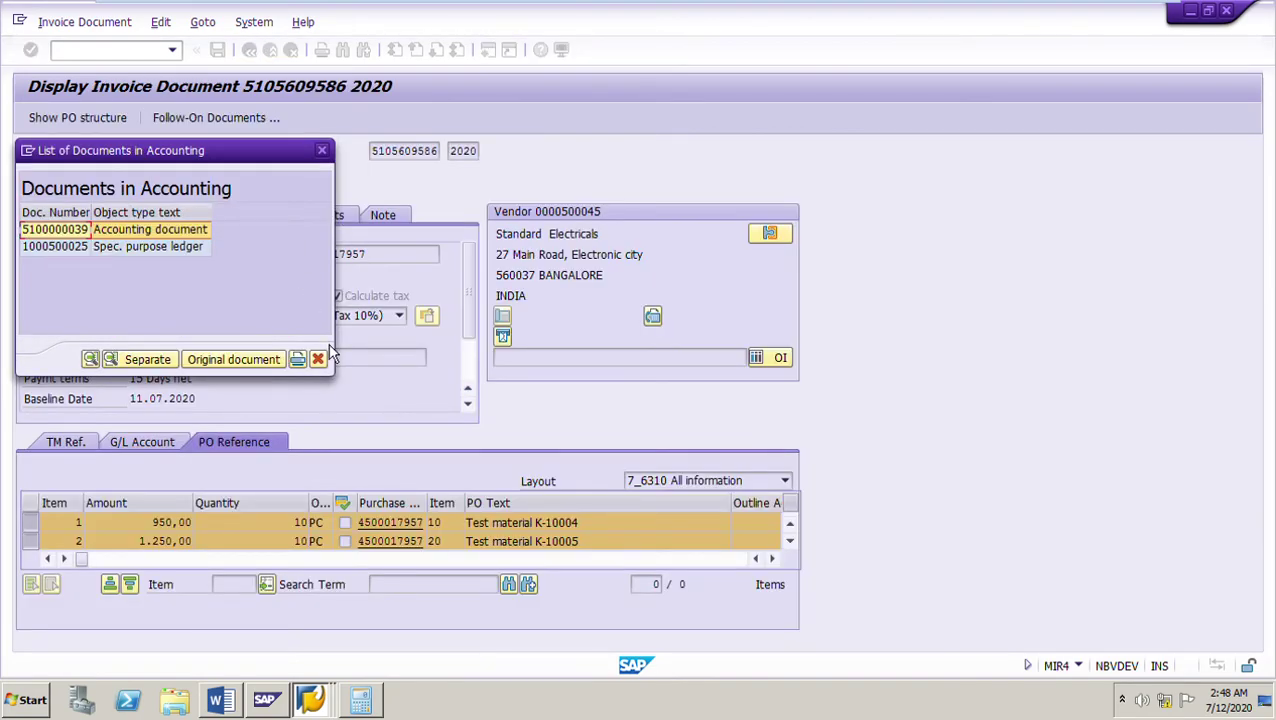
left_click(320, 360)
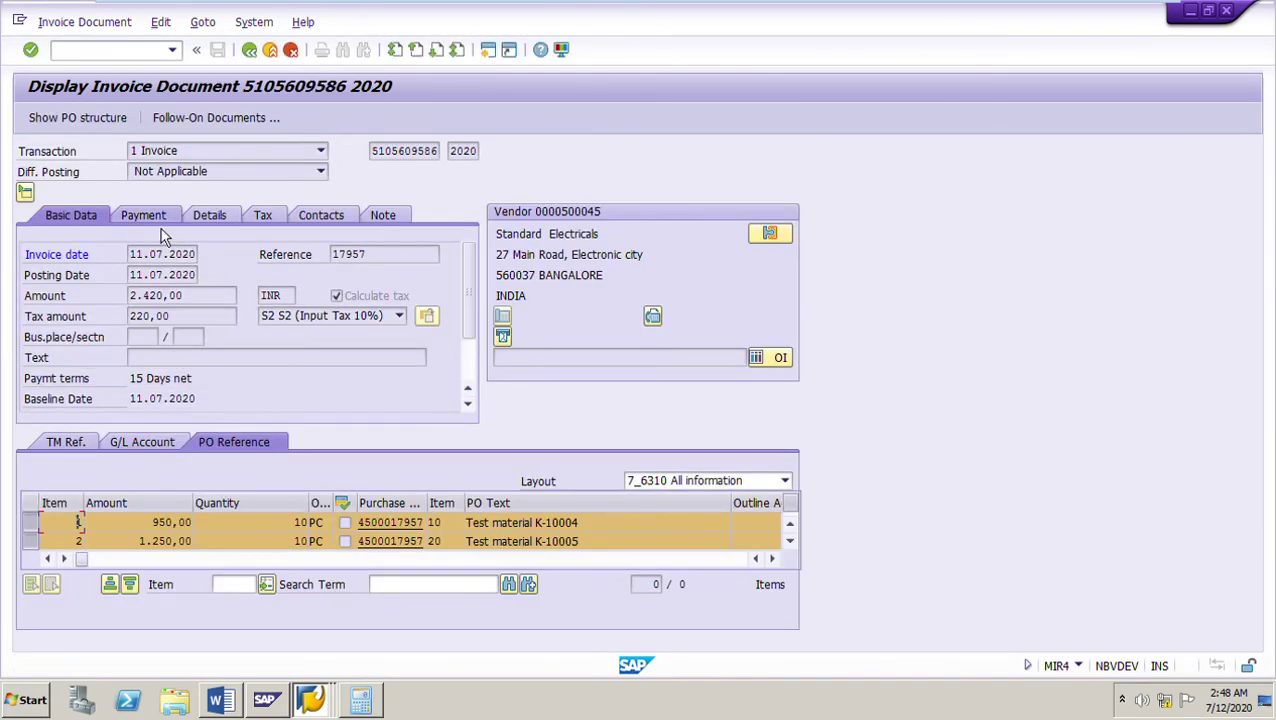
left_click(160, 226)
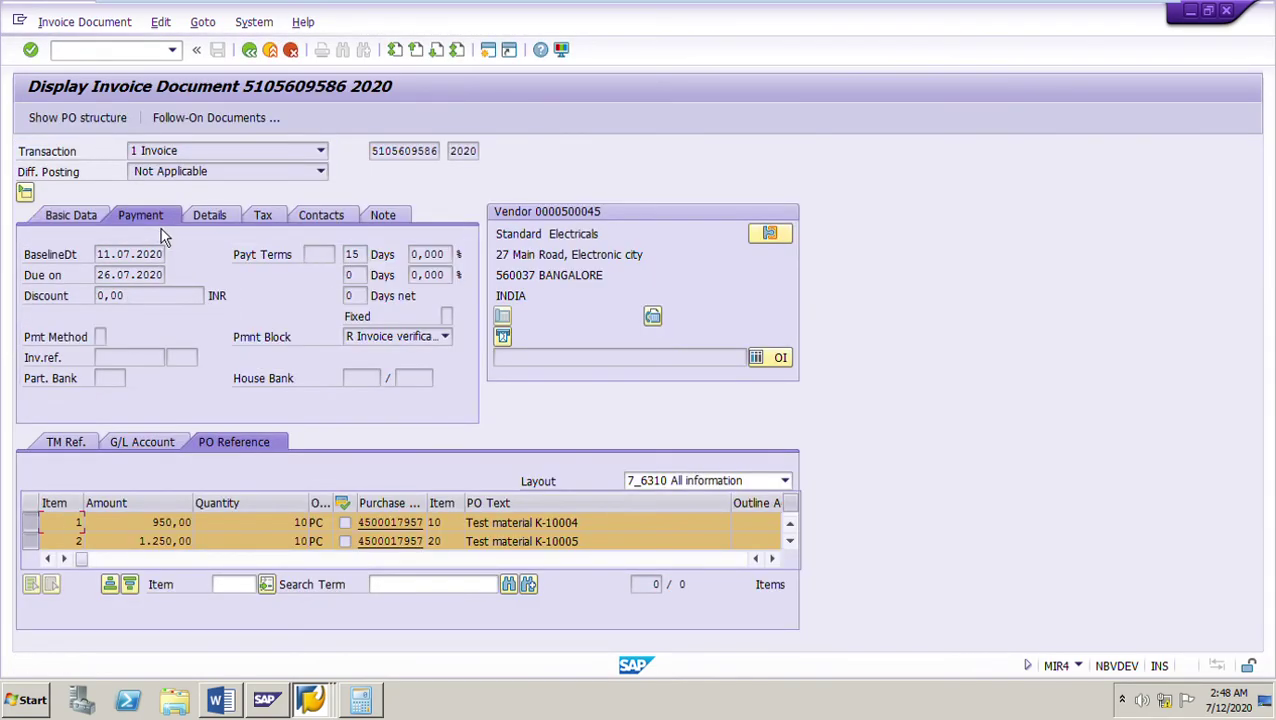
left_click(446, 337)
left_click(446, 337)
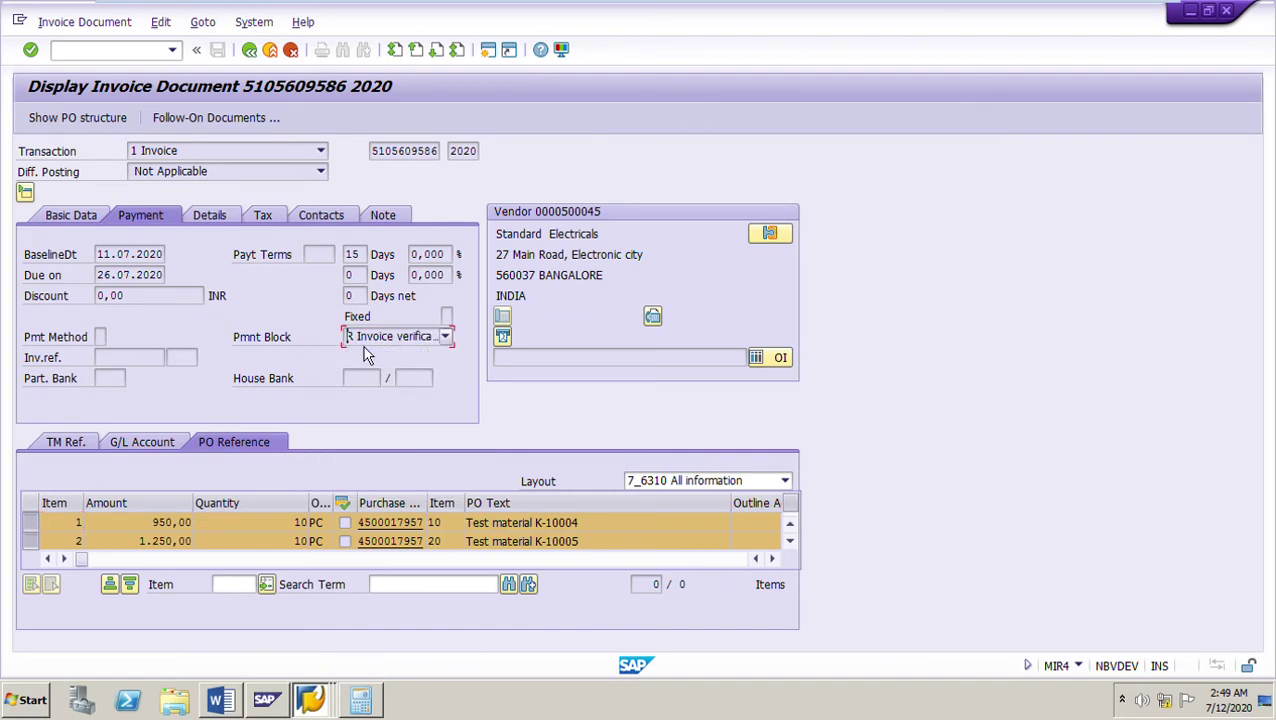
left_click(249, 49)
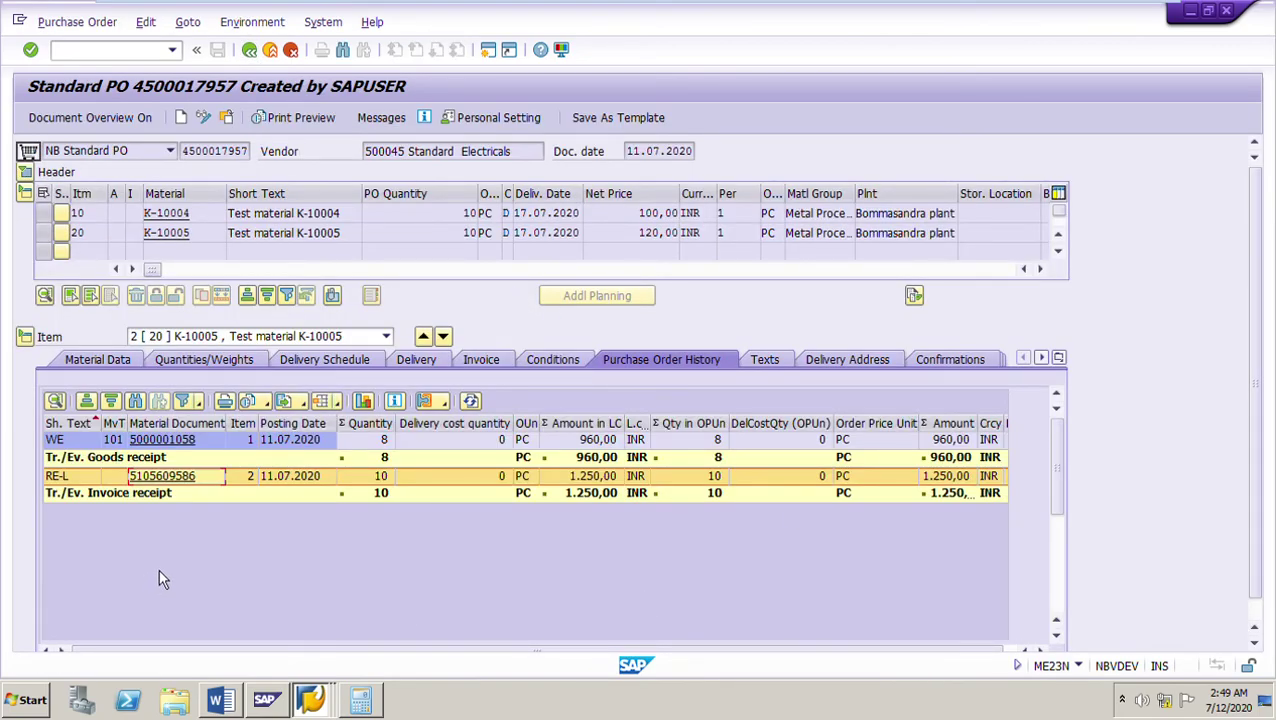